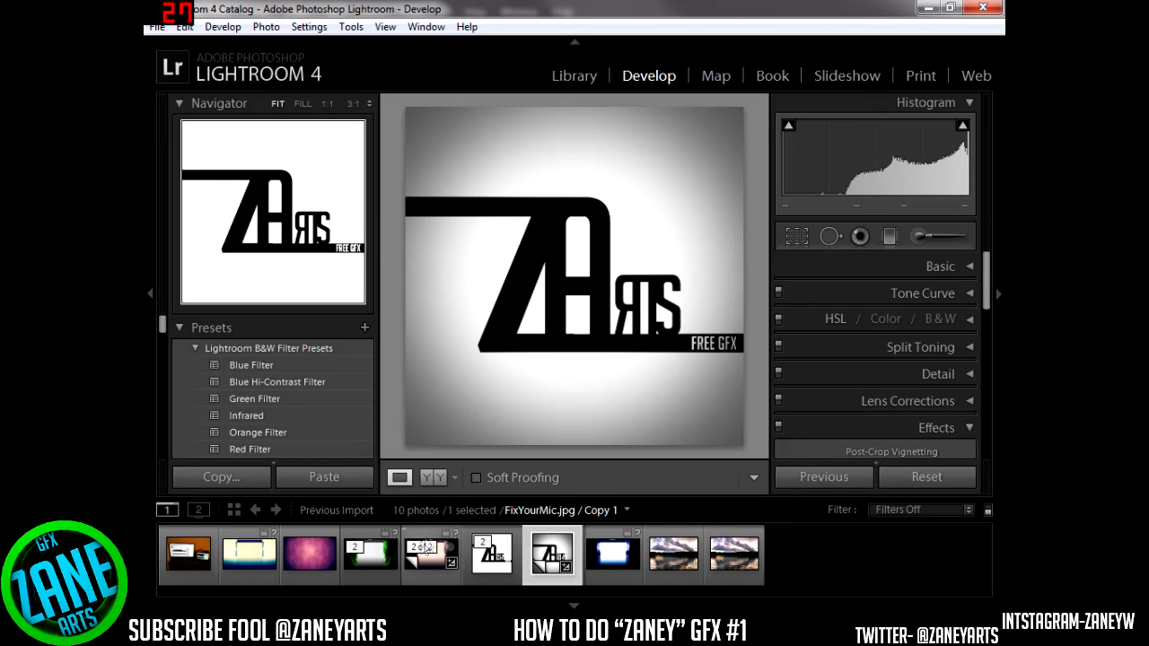
# - Examine the zaneyW.jpg background design up close in Lightroom and look through the previously imported pictures in the library
pyautogui.hotkey('alt', 'Tab')
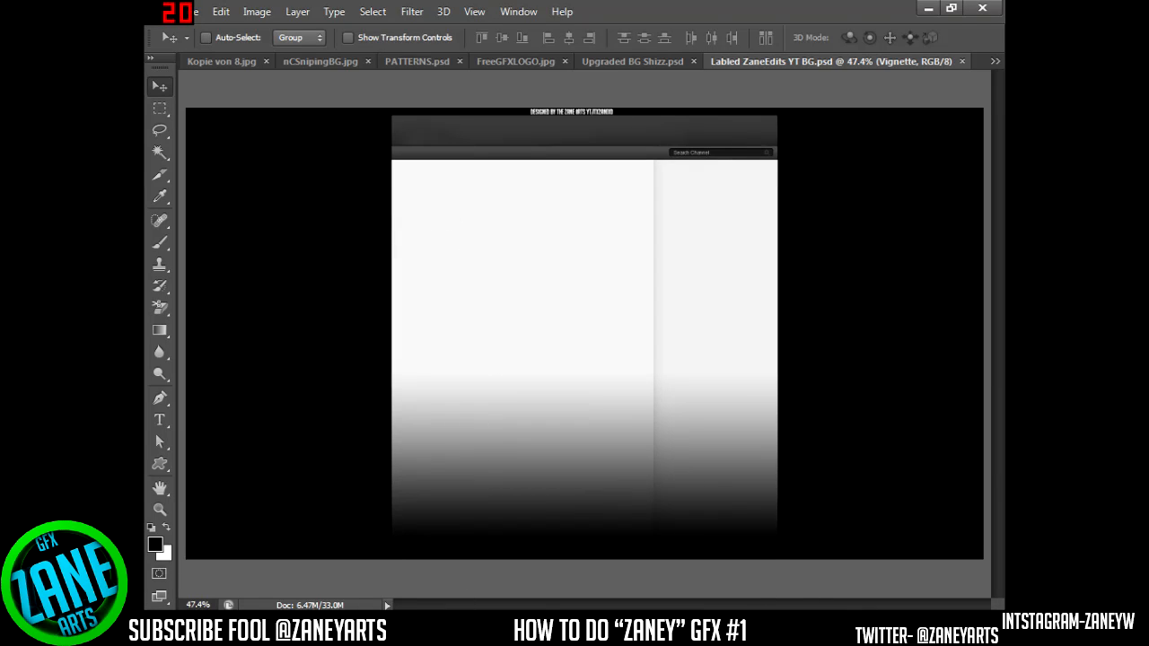
pyautogui.hotkey('alt', 'Tab')
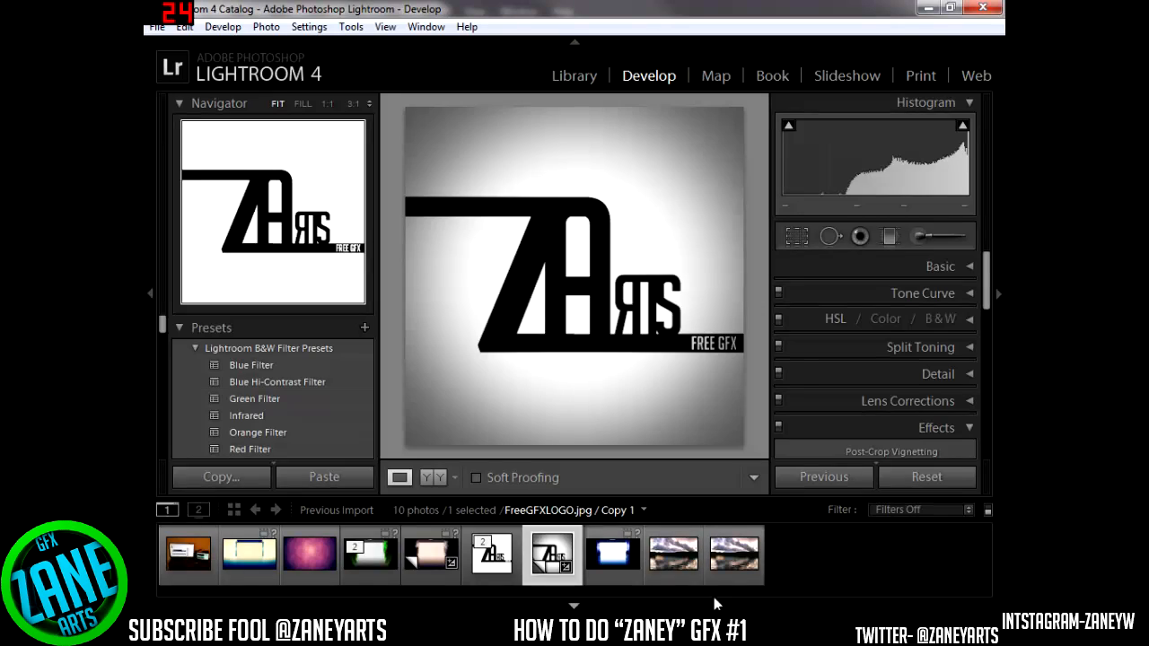
pyautogui.press('Right')
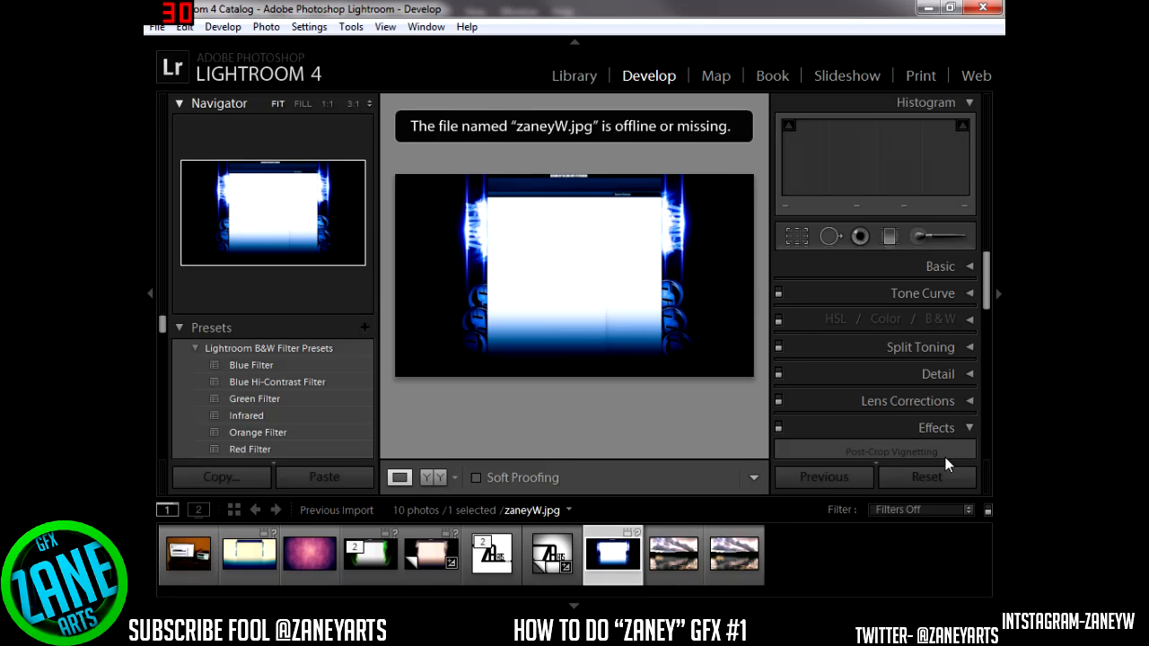
pyautogui.click(544, 240)
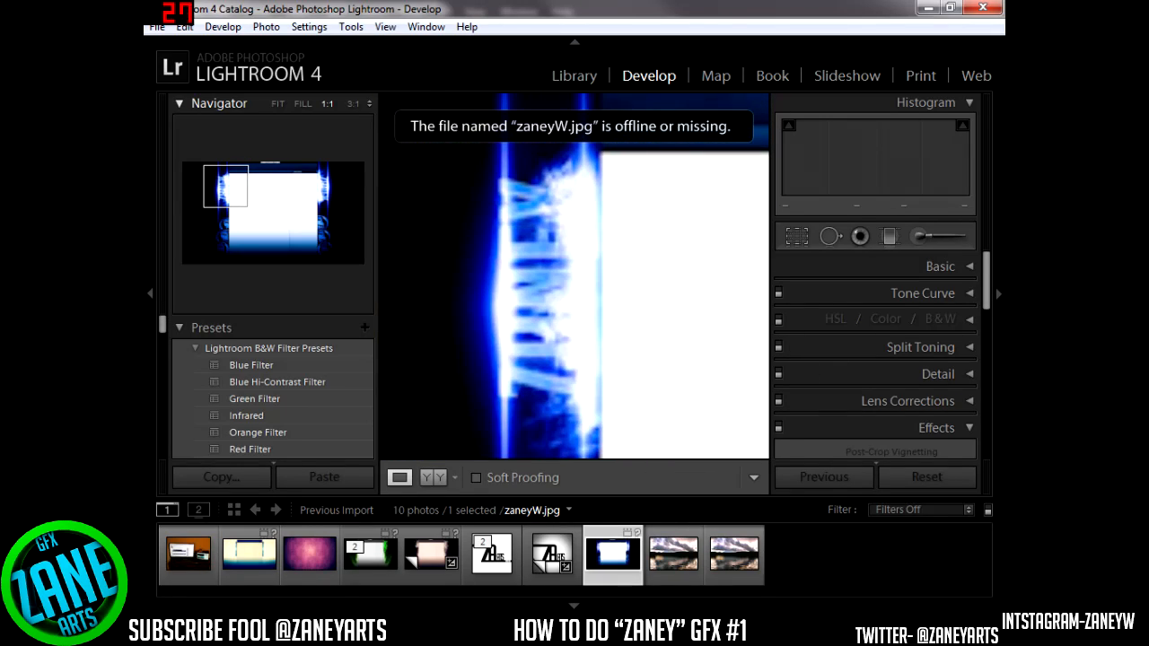
pyautogui.rightClick(595, 306)
pyautogui.click(487, 329)
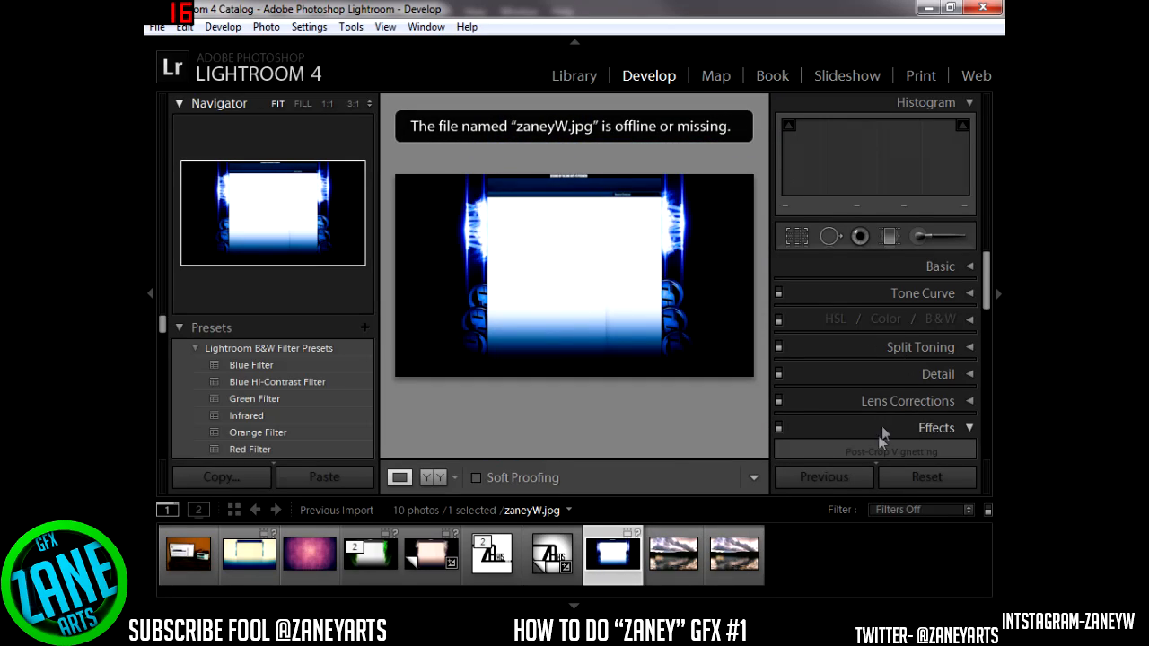
pyautogui.click(585, 78)
pyautogui.scroll(5, 596, 336)
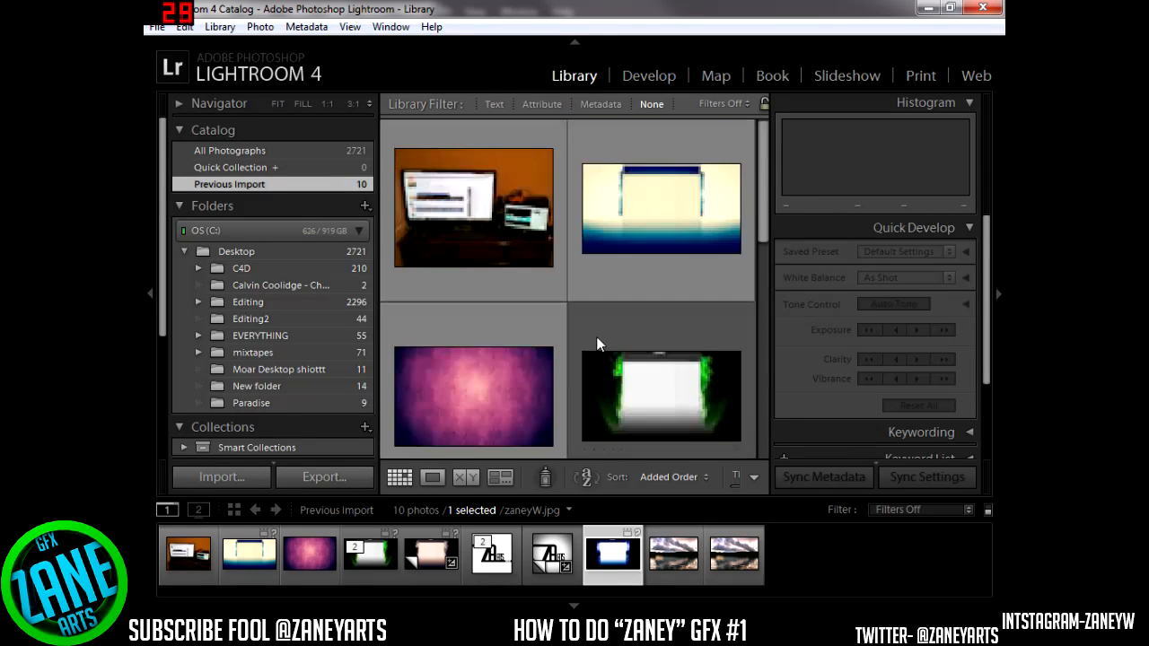
pyautogui.scroll(-5, 629, 330)
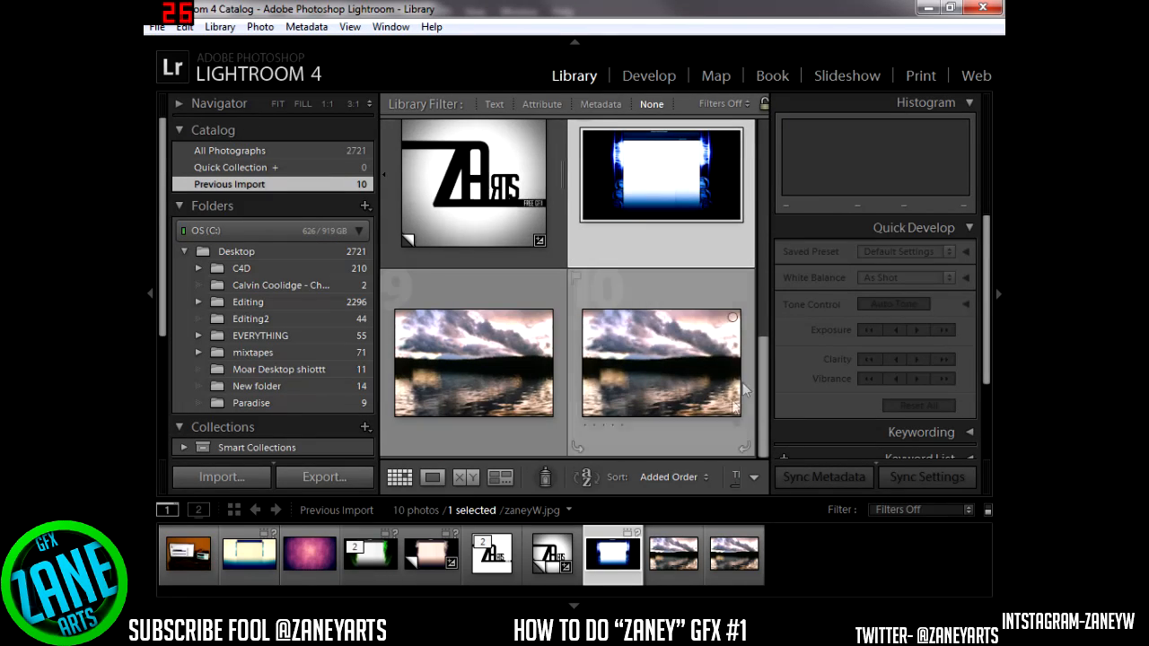
pyautogui.scroll(5, 743, 390)
# - Switch to Photoshop, open Zaney3D.png and shift its ZANEY text slightly up and to the right
pyautogui.click(928, 7)
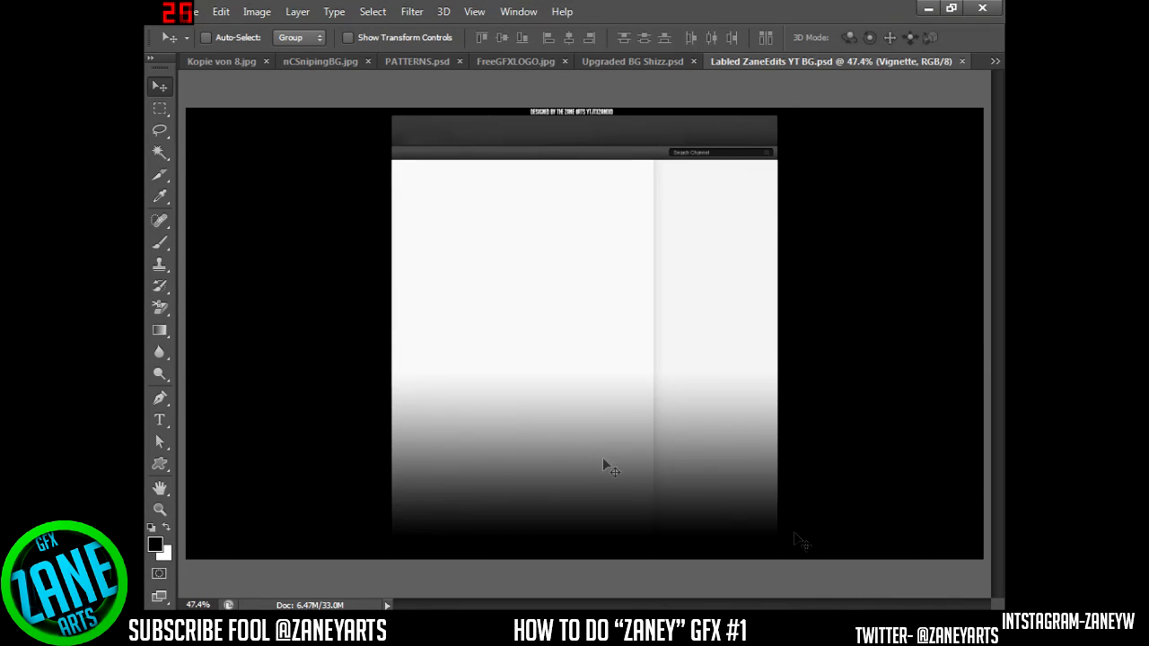
pyautogui.click(187, 13)
pyautogui.click(207, 43)
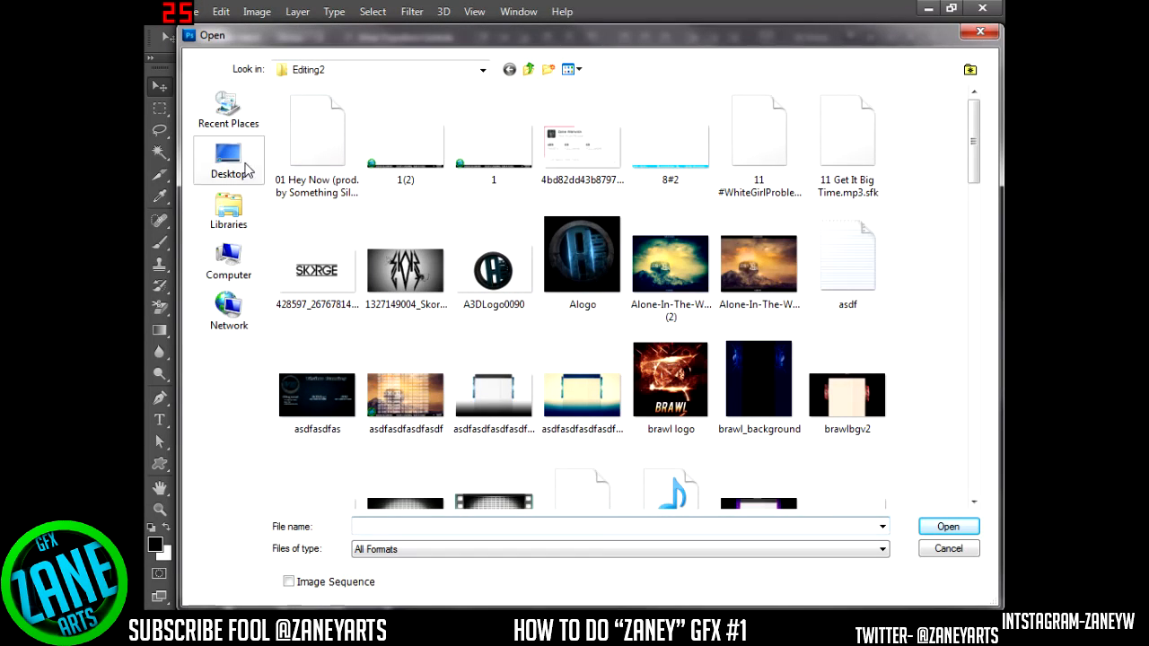
pyautogui.moveTo(977, 152); pyautogui.dragTo(966, 444)
pyautogui.doubleClick(760, 435)
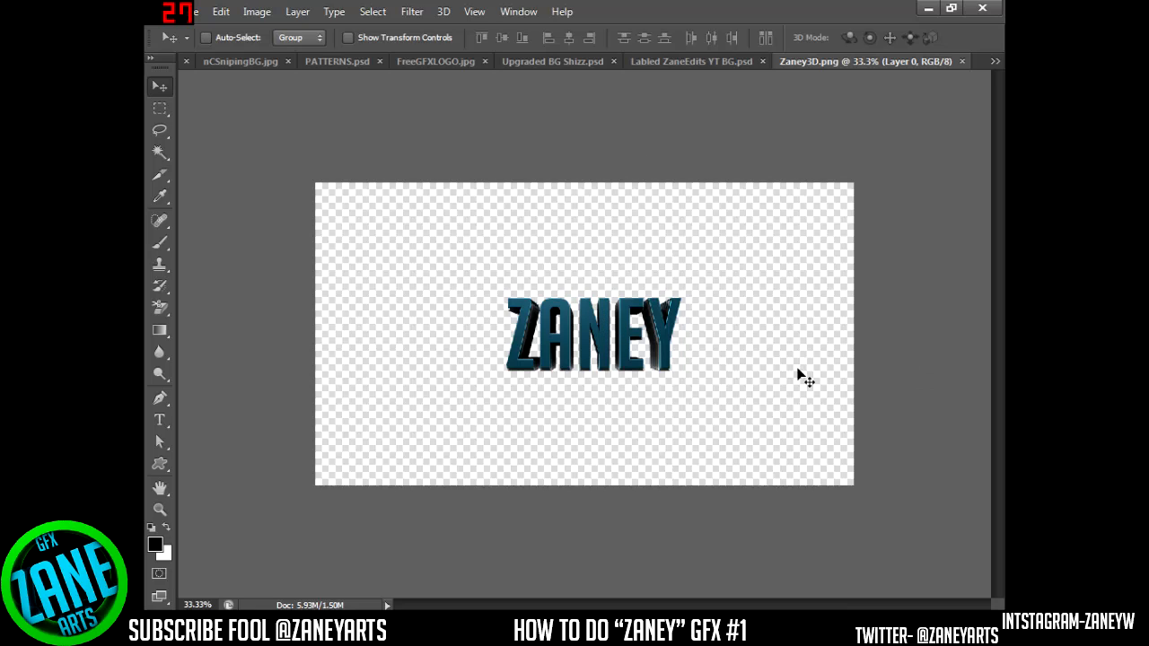
pyautogui.moveTo(641, 318); pyautogui.dragTo(696, 303)
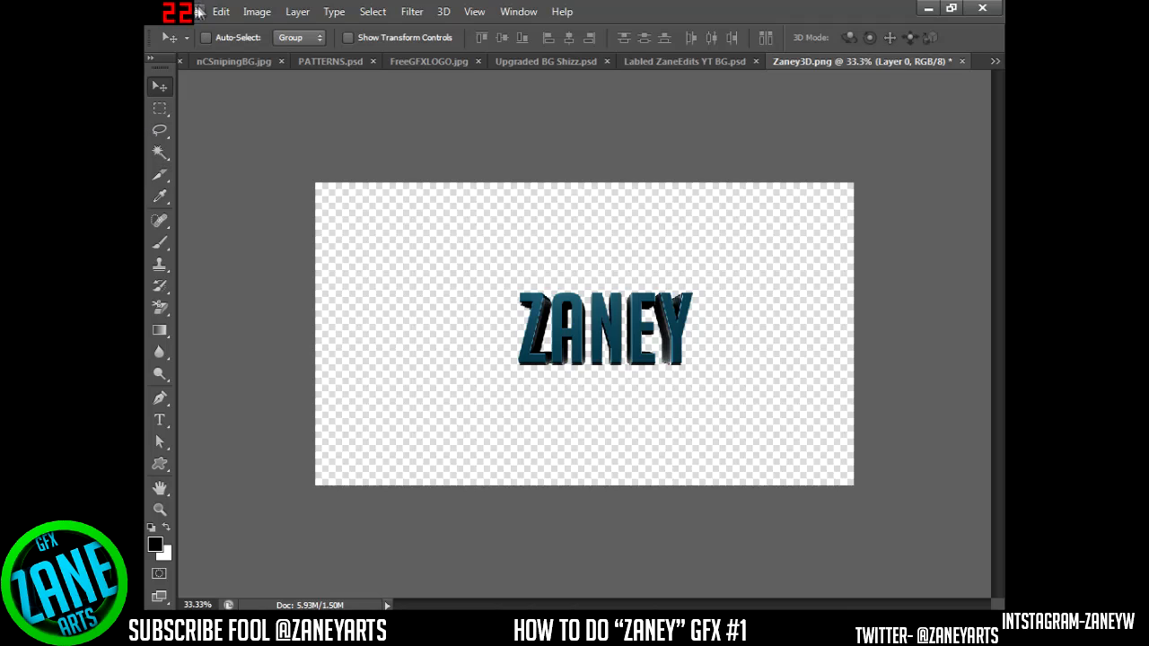
pyautogui.click(185, 13)
pyautogui.click(209, 46)
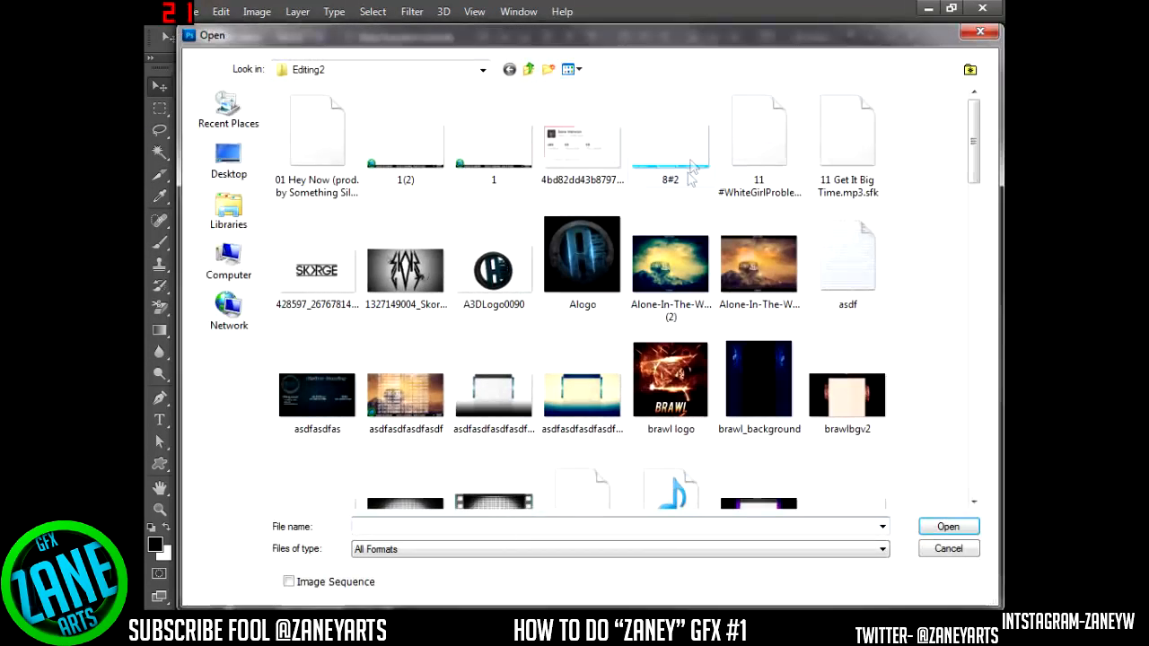
pyautogui.click(535, 71)
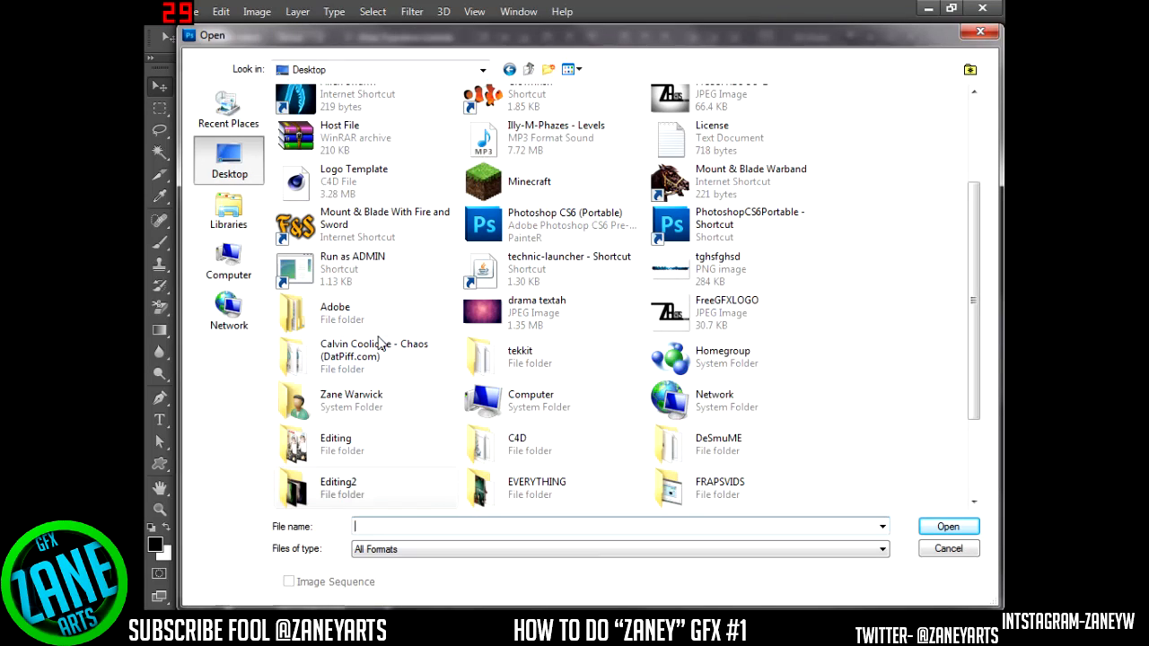
pyautogui.click(415, 453)
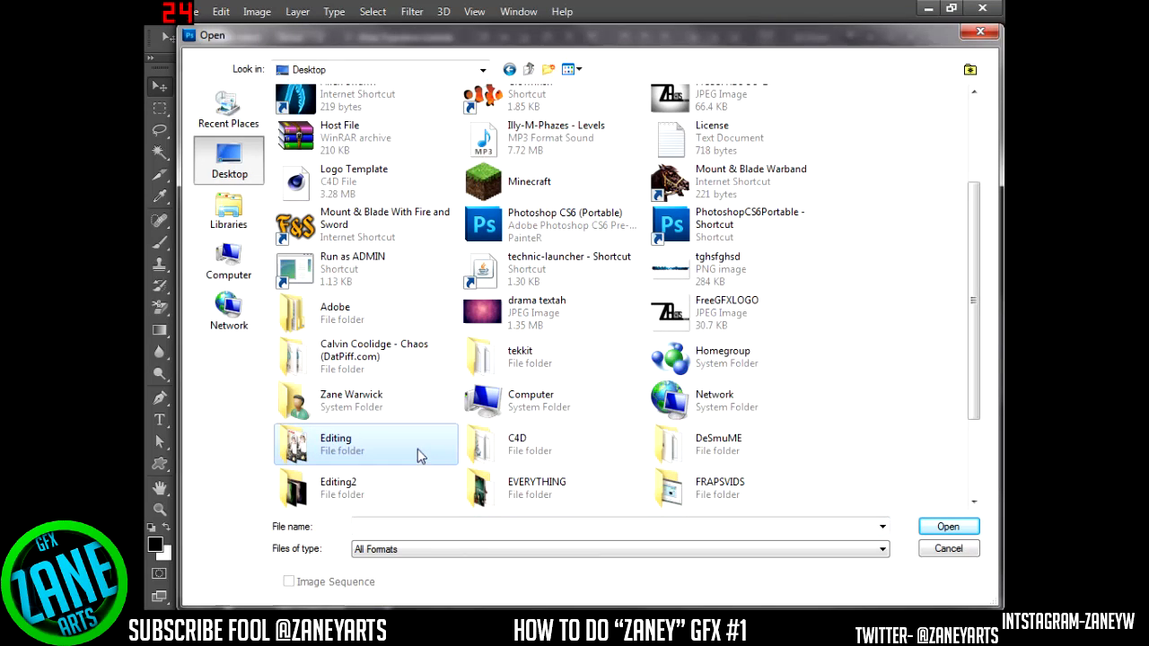
pyautogui.doubleClick(417, 454)
pyautogui.click(302, 134)
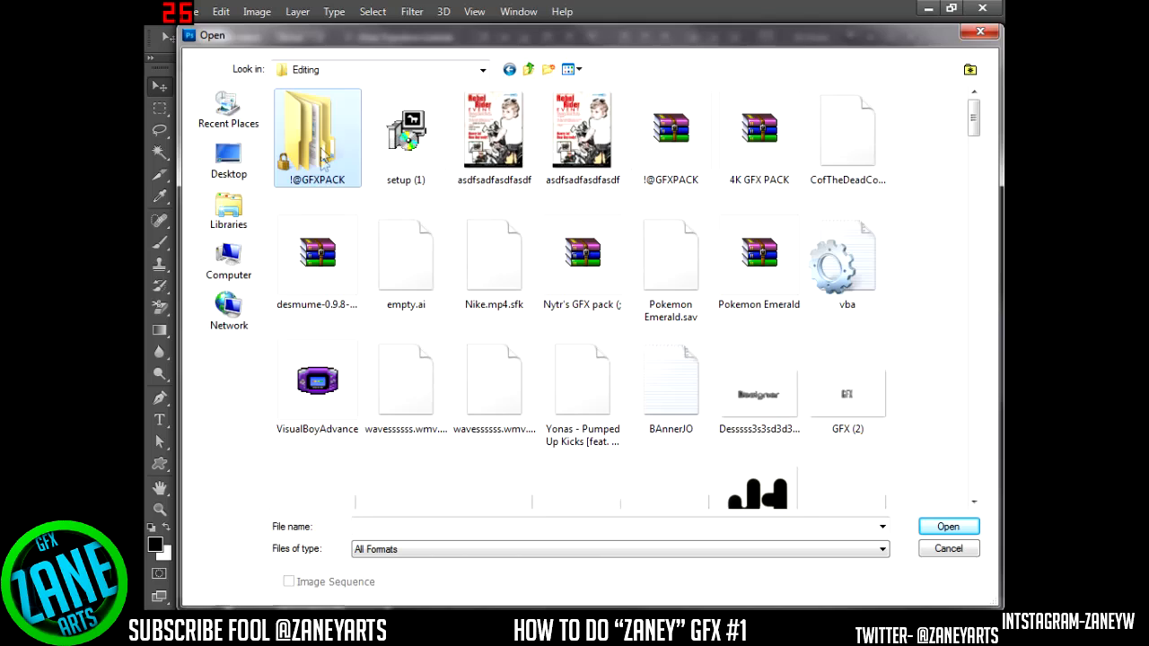
pyautogui.doubleClick(303, 134)
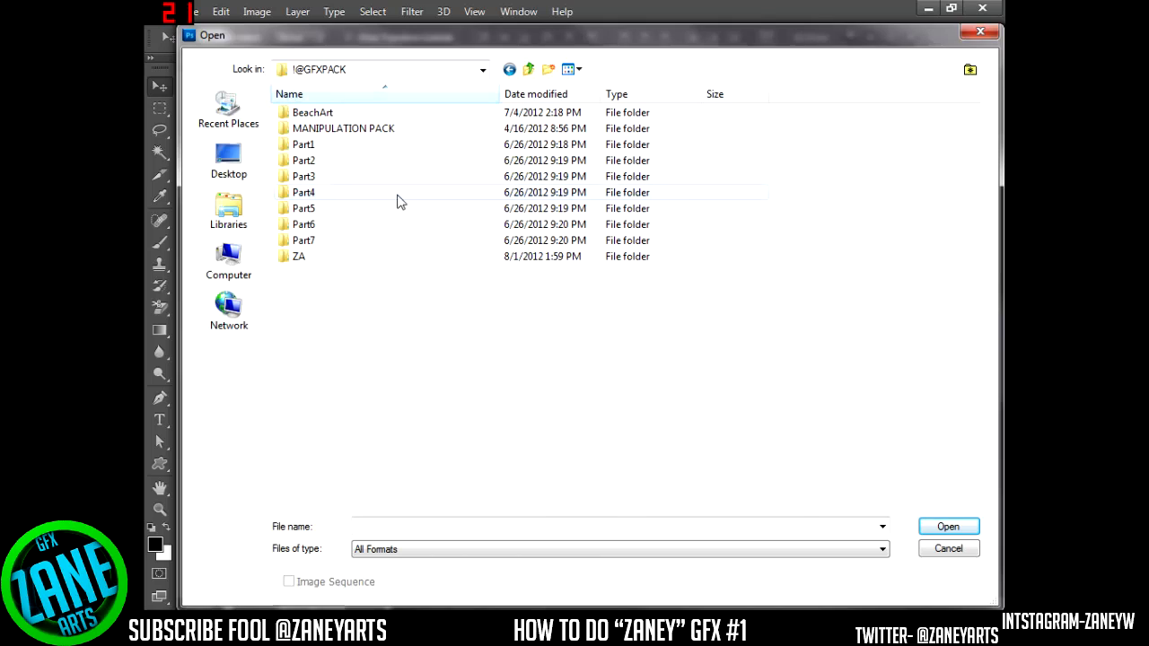
# - Open the metal-texture image from the tex folder of 10k gfx pack PART 1
pyautogui.doubleClick(341, 144)
pyautogui.doubleClick(351, 131)
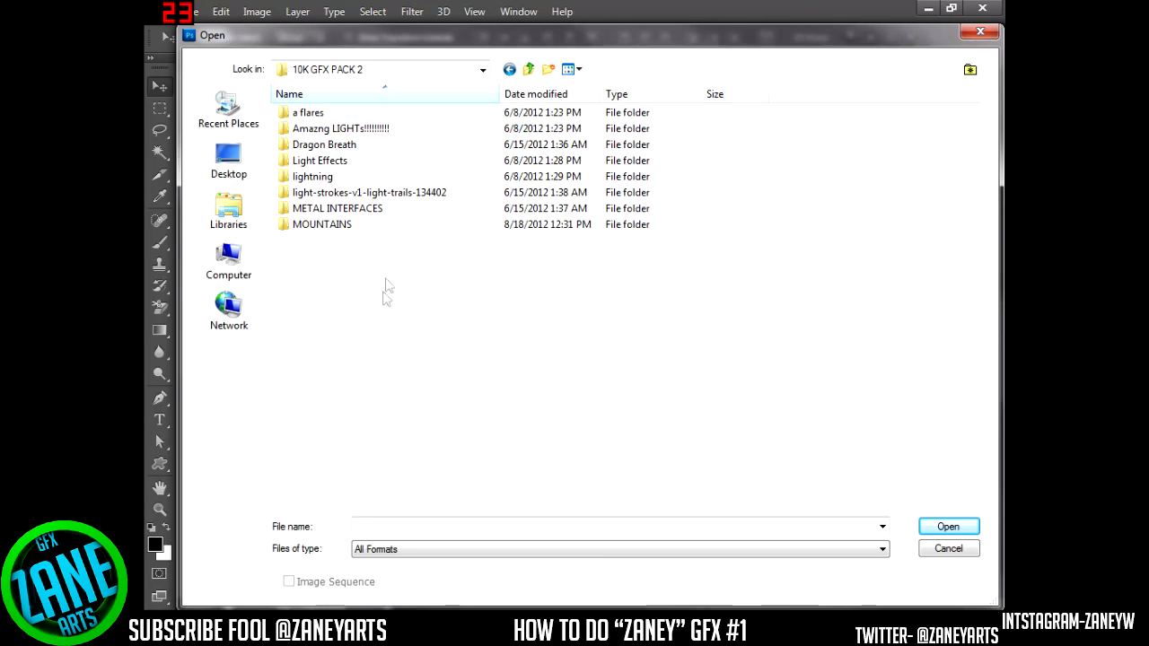
pyautogui.click(530, 70)
pyautogui.doubleClick(455, 145)
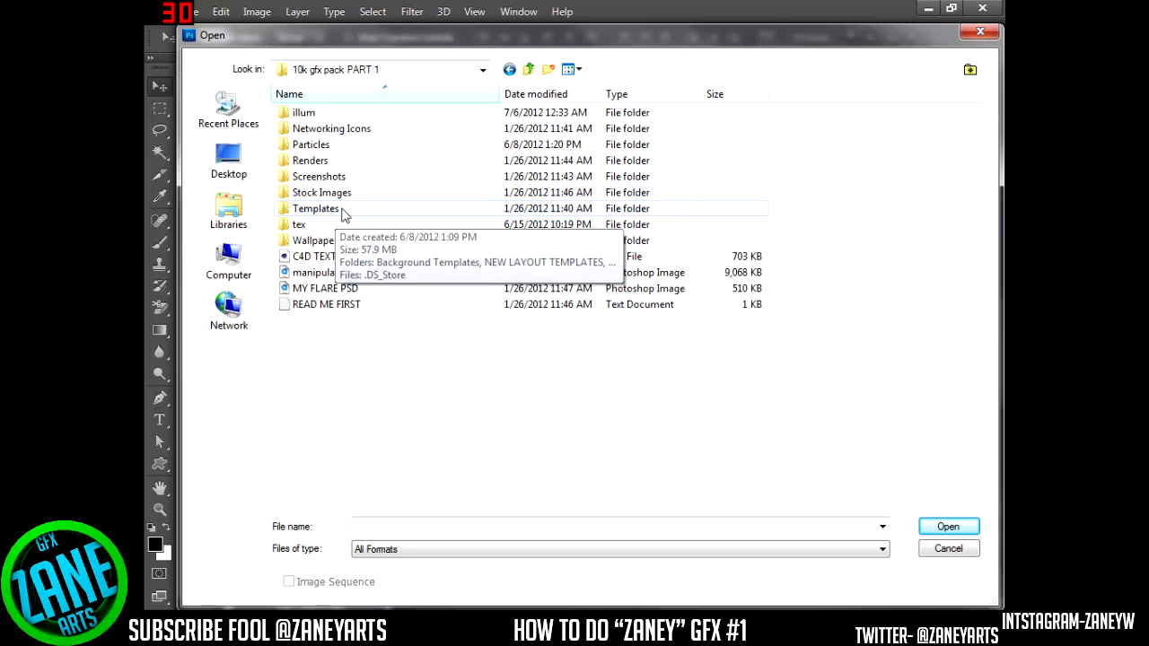
pyautogui.doubleClick(316, 226)
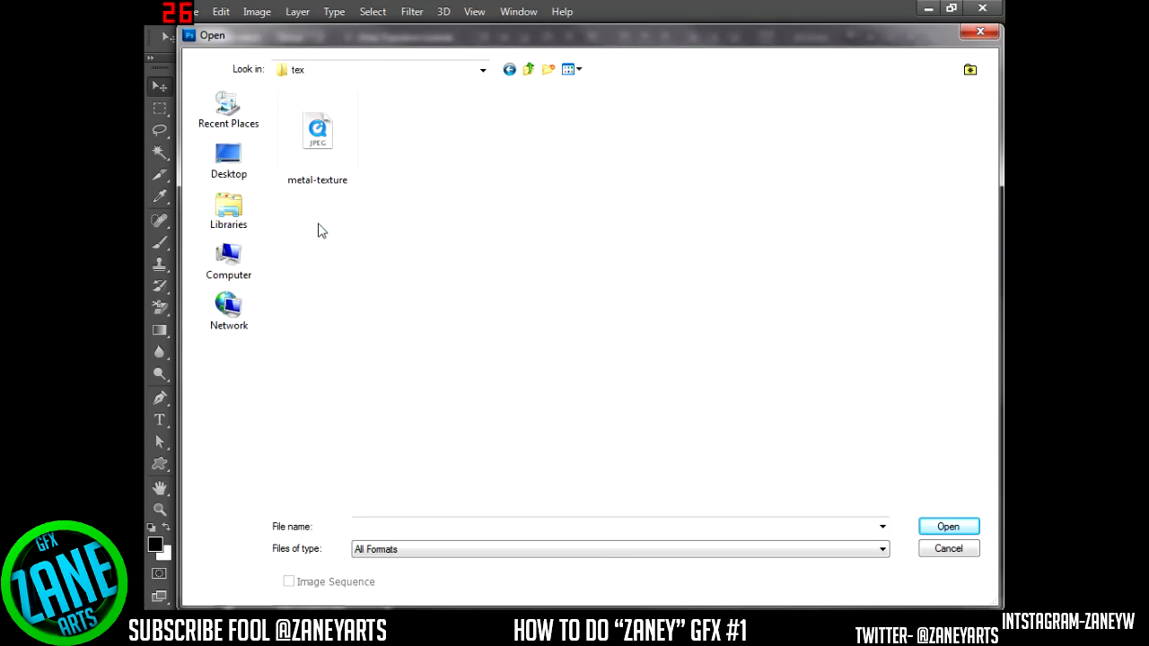
pyautogui.click(334, 157)
pyautogui.doubleClick(346, 144)
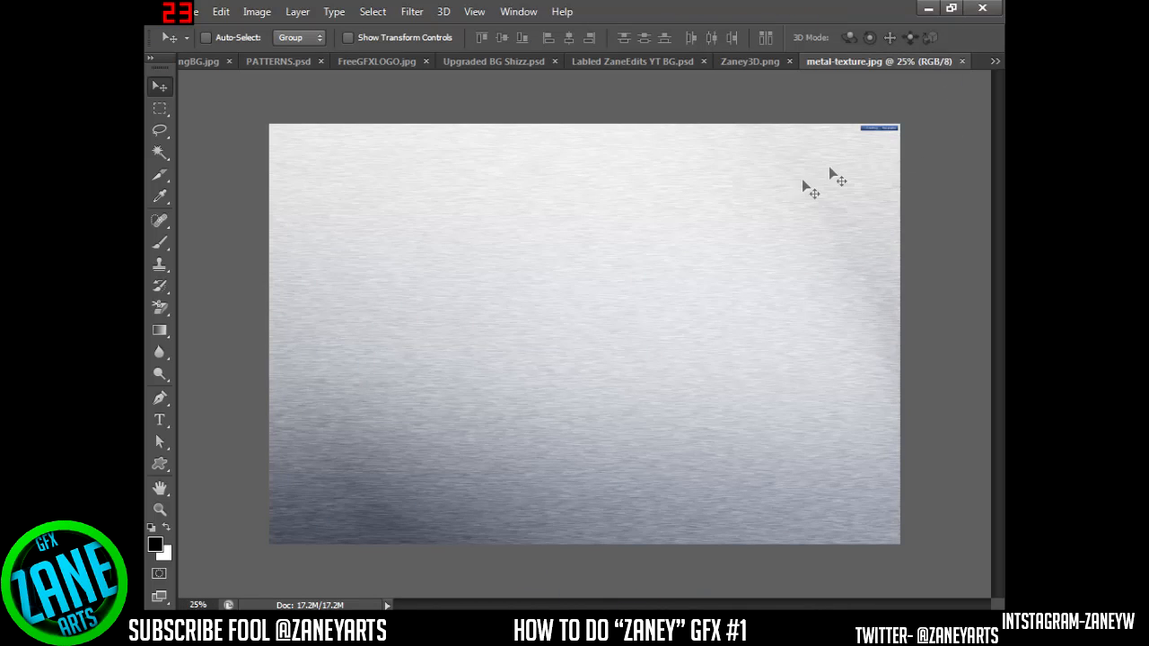
# - Copy the metal texture into the Zaney3D.png document and scale it down to about 37% over the text
pyautogui.moveTo(831, 173); pyautogui.dragTo(810, 452)
pyautogui.moveTo(709, 423); pyautogui.dragTo(793, 381)
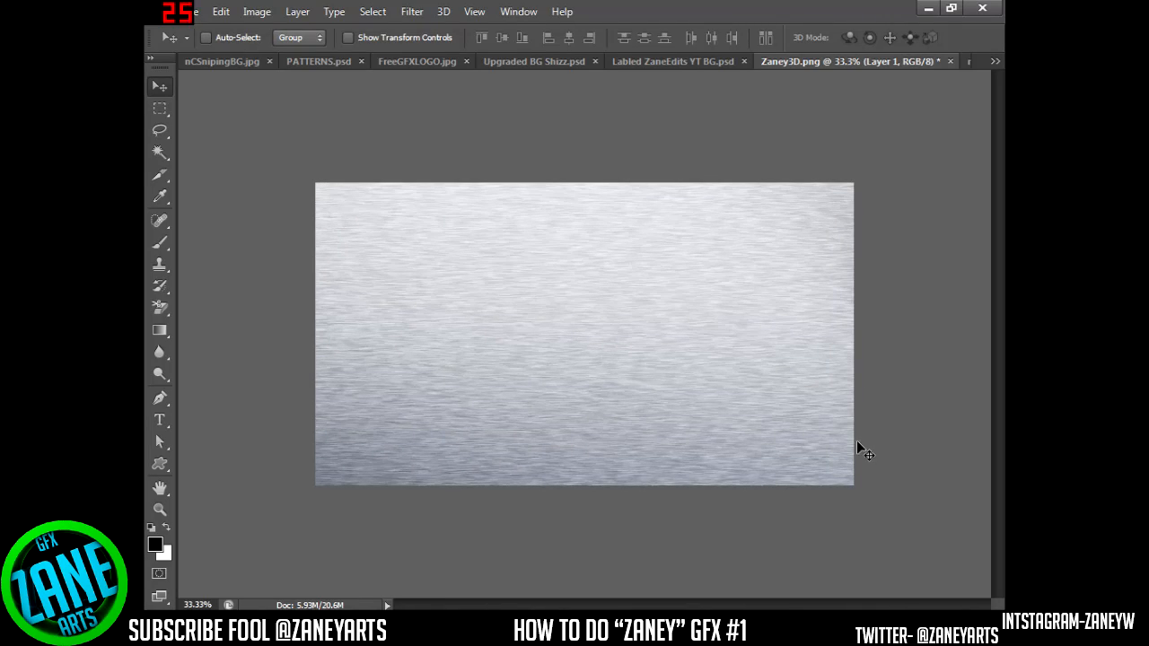
pyautogui.hotkey('ctrl', 't')
pyautogui.moveTo(706, 361); pyautogui.dragTo(603, 256)
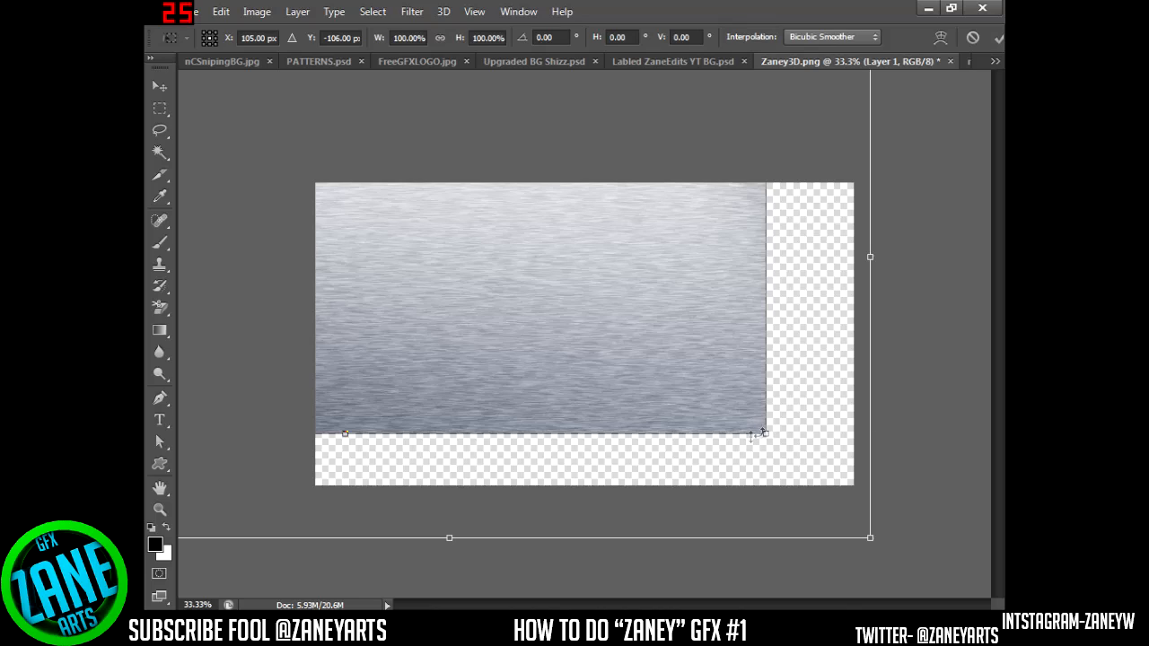
pyautogui.moveTo(763, 437); pyautogui.dragTo(812, 445)
pyautogui.hotkey('ctrl', 'z')
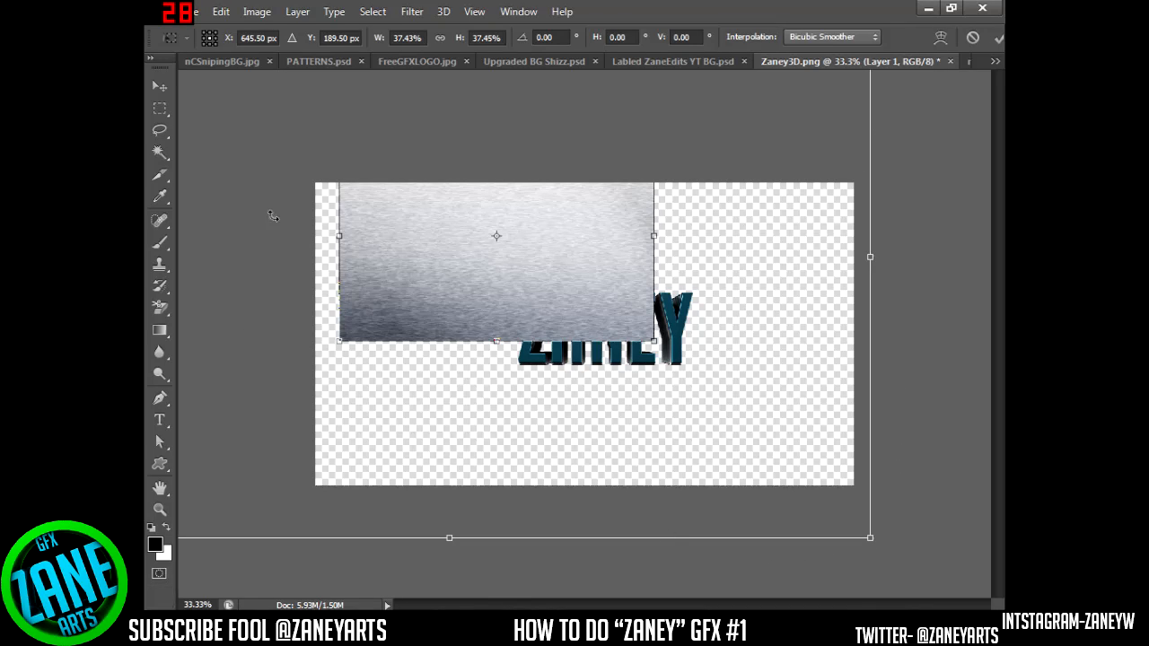
pyautogui.moveTo(599, 290); pyautogui.dragTo(731, 402)
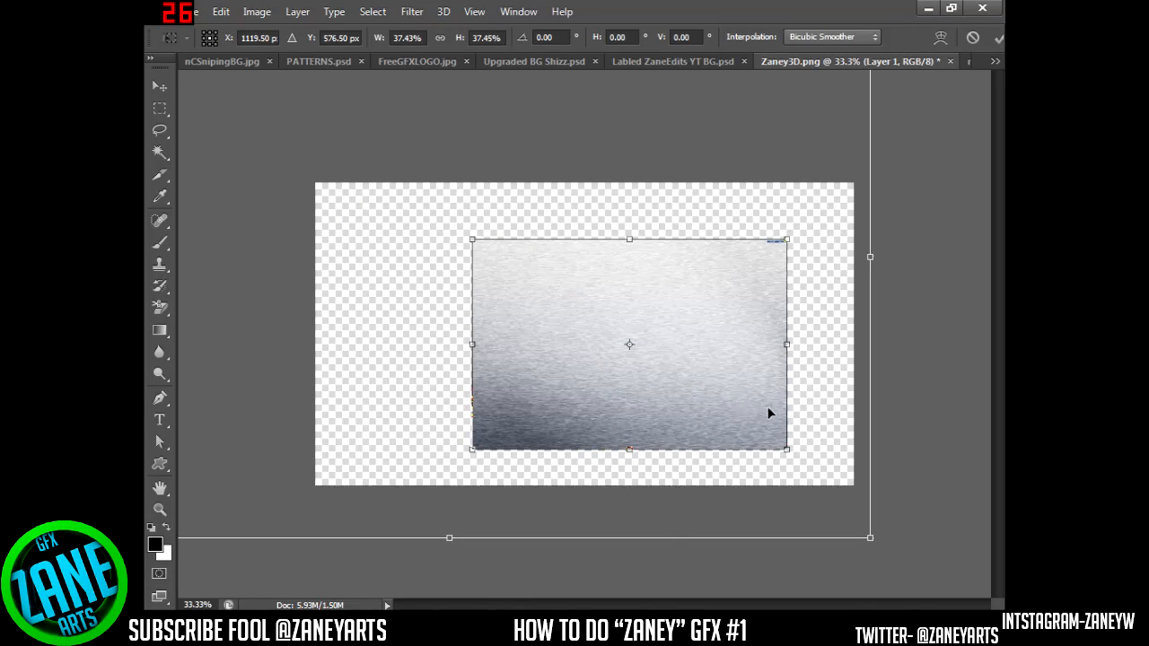
# - Fit the metal texture tightly over the ZANEY text, at about 21% width and 13% height
pyautogui.moveTo(780, 448); pyautogui.dragTo(654, 361)
pyautogui.moveTo(620, 325); pyautogui.dragTo(694, 364)
pyautogui.moveTo(604, 262); pyautogui.dragTo(604, 291)
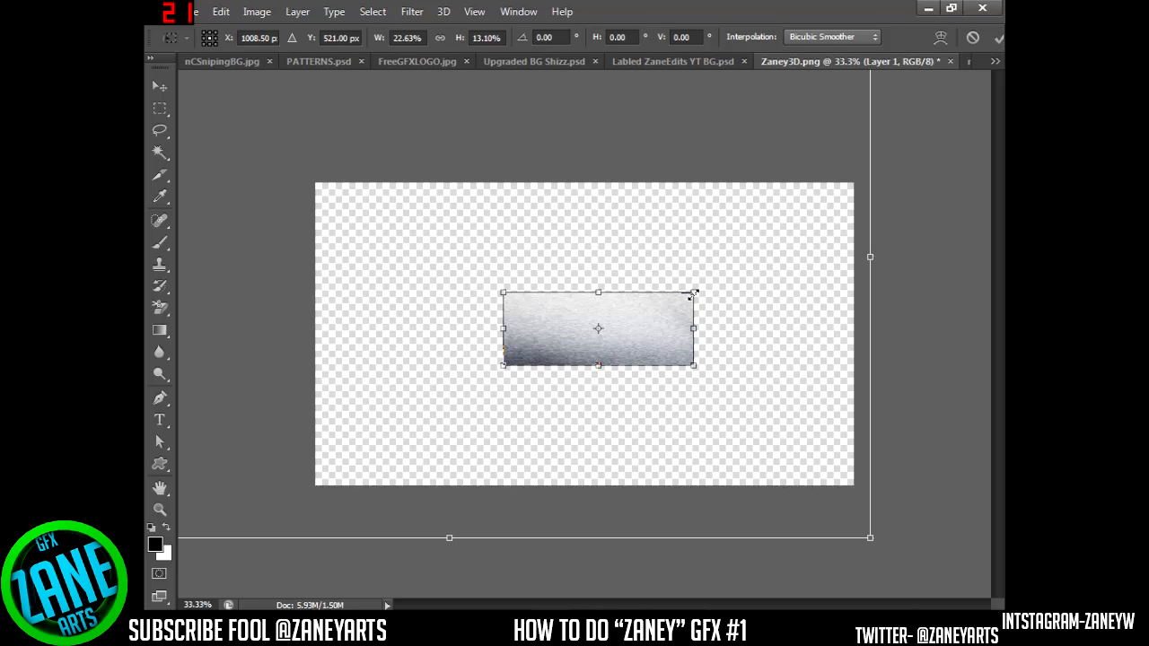
pyautogui.moveTo(679, 303); pyautogui.dragTo(687, 297)
pyautogui.moveTo(504, 294); pyautogui.dragTo(518, 293)
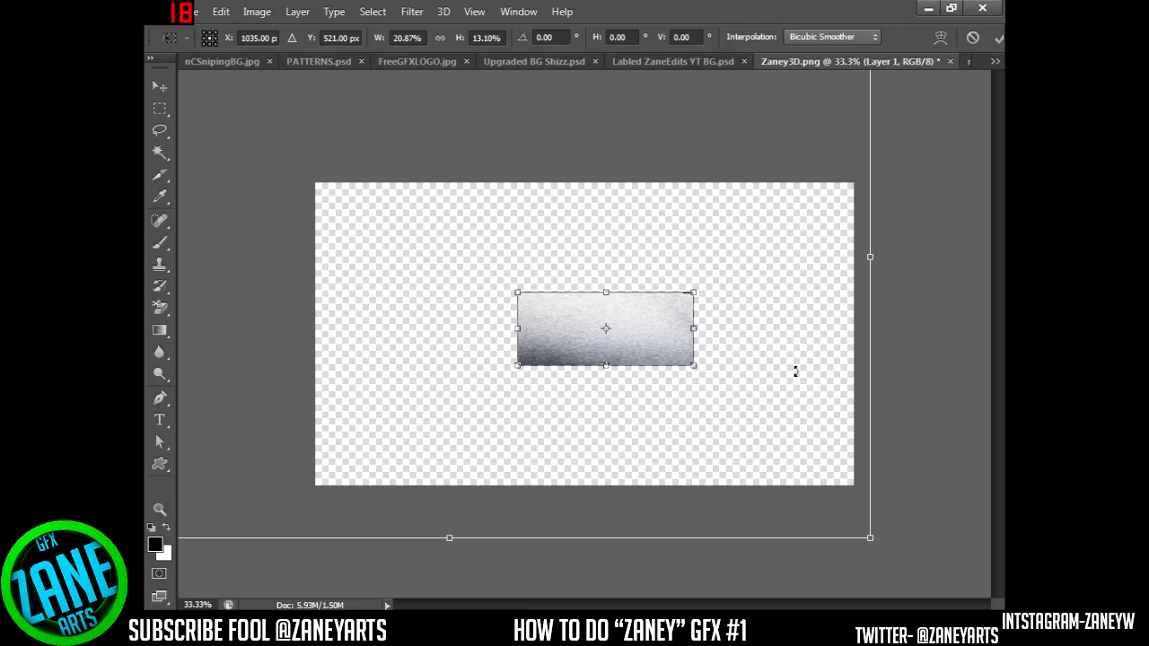
pyautogui.press('Return')
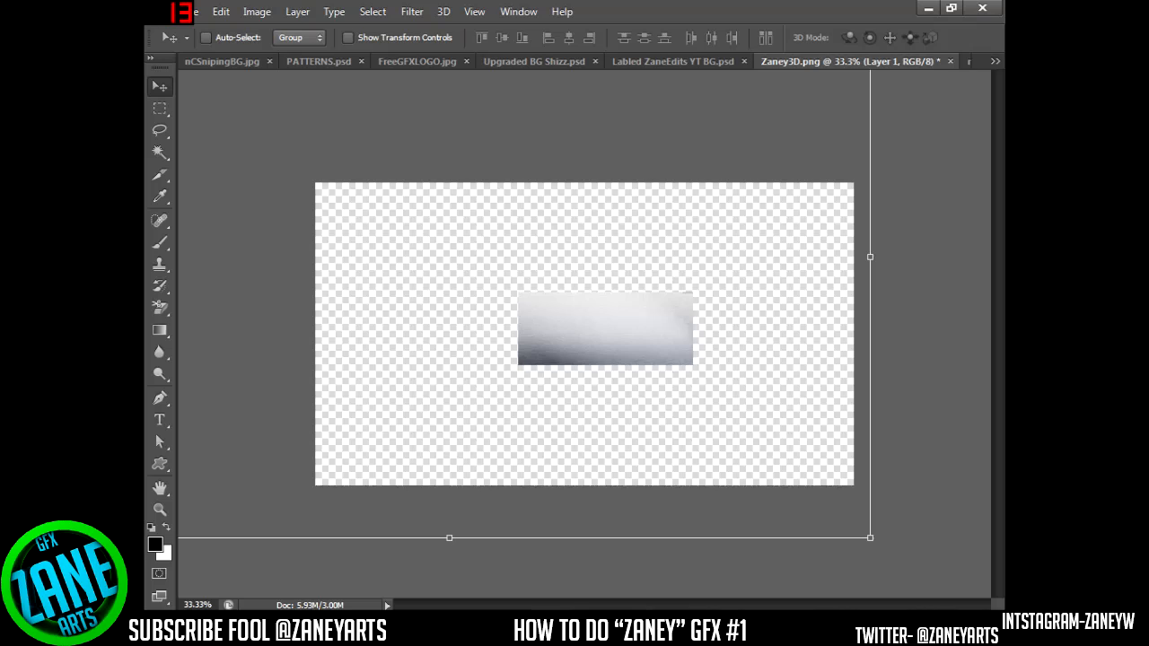
# - Trim the texture on Layer 1 to the ZANEY letters by deleting everything outside the outline of Layer 0, then deselect
pyautogui.moveTo(1148, 206); pyautogui.dragTo(925, 97)
pyautogui.moveTo(841, 194)
pyautogui.mouseDown()
pyautogui.moveTo(842, 228)
pyautogui.moveTo(842, 199)
pyautogui.mouseUp()
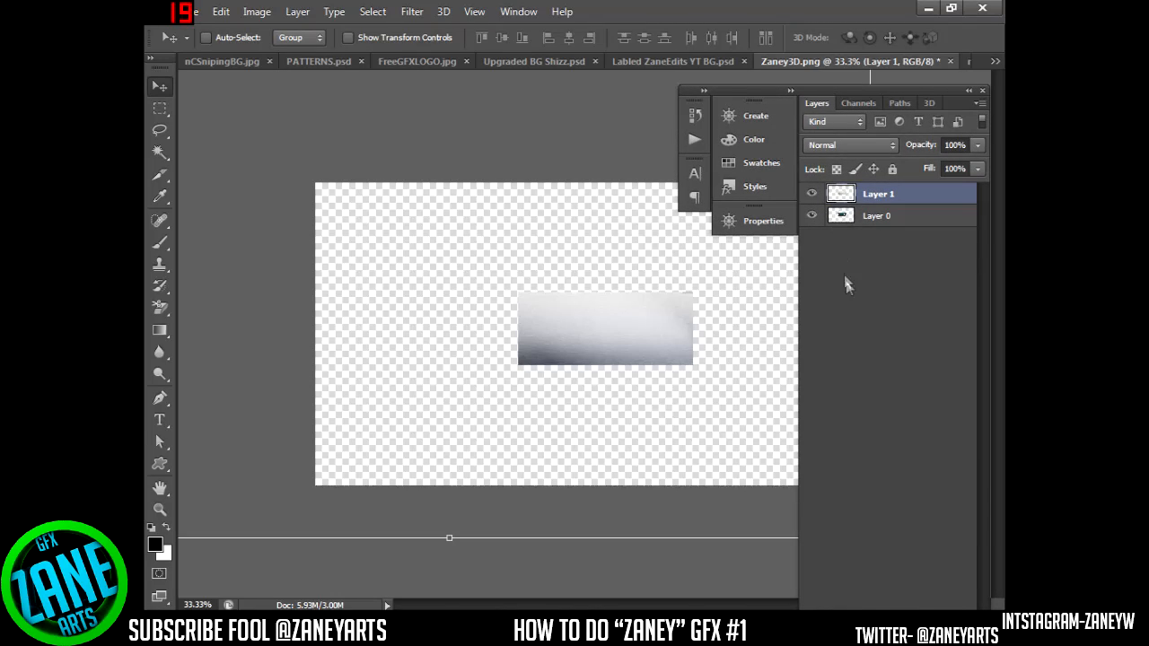
pyautogui.keyDown('ctrl'); pyautogui.click(843, 219); pyautogui.keyUp('ctrl')
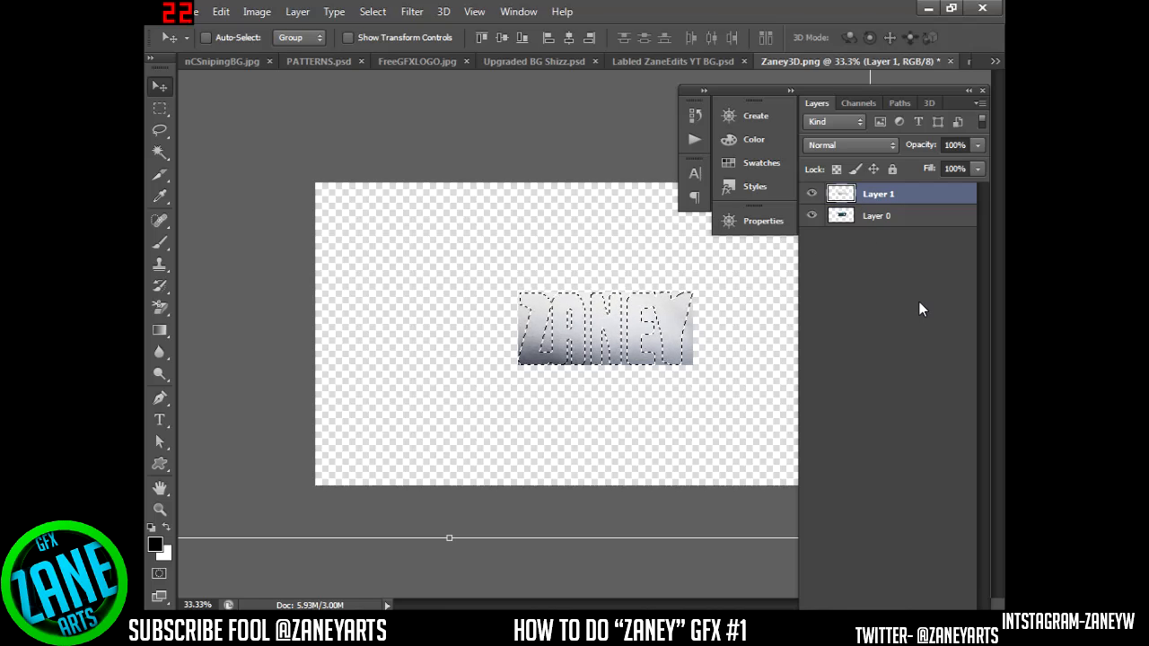
pyautogui.hotkey('ctrl', 'shift', 'i')
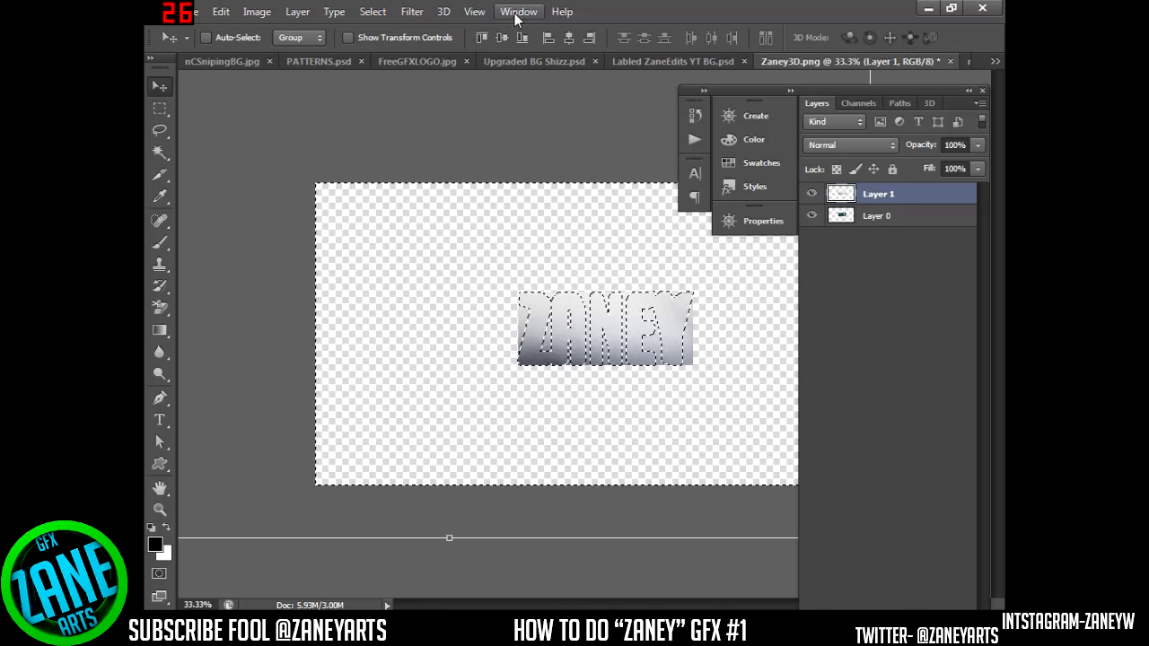
pyautogui.click(373, 11)
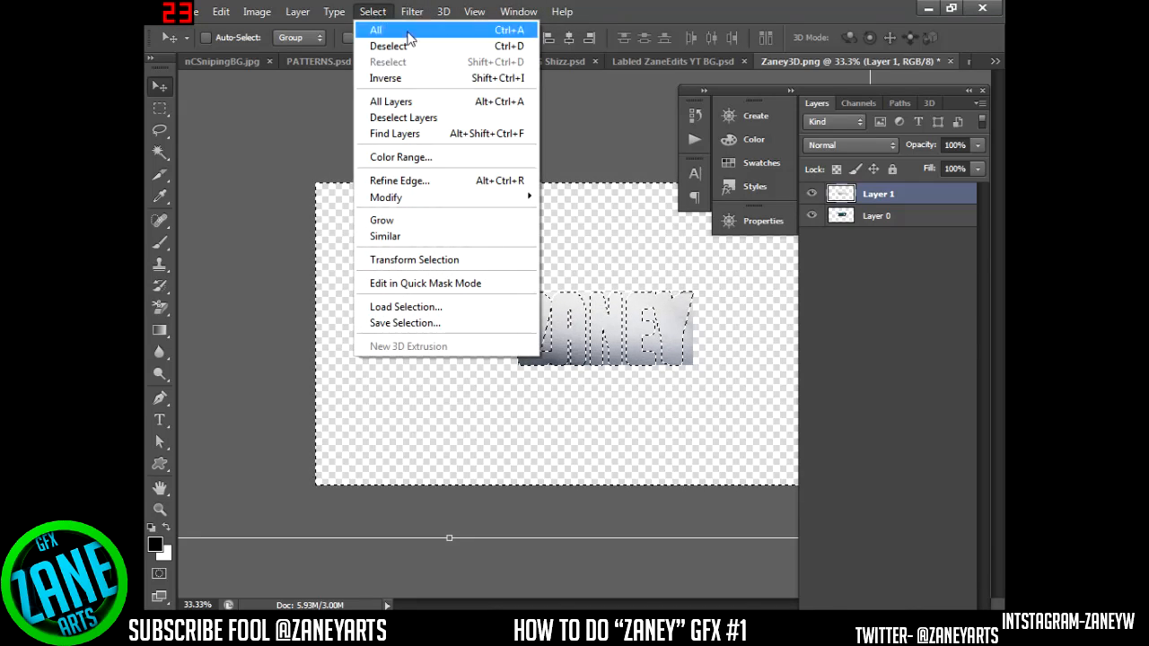
pyautogui.click(385, 78)
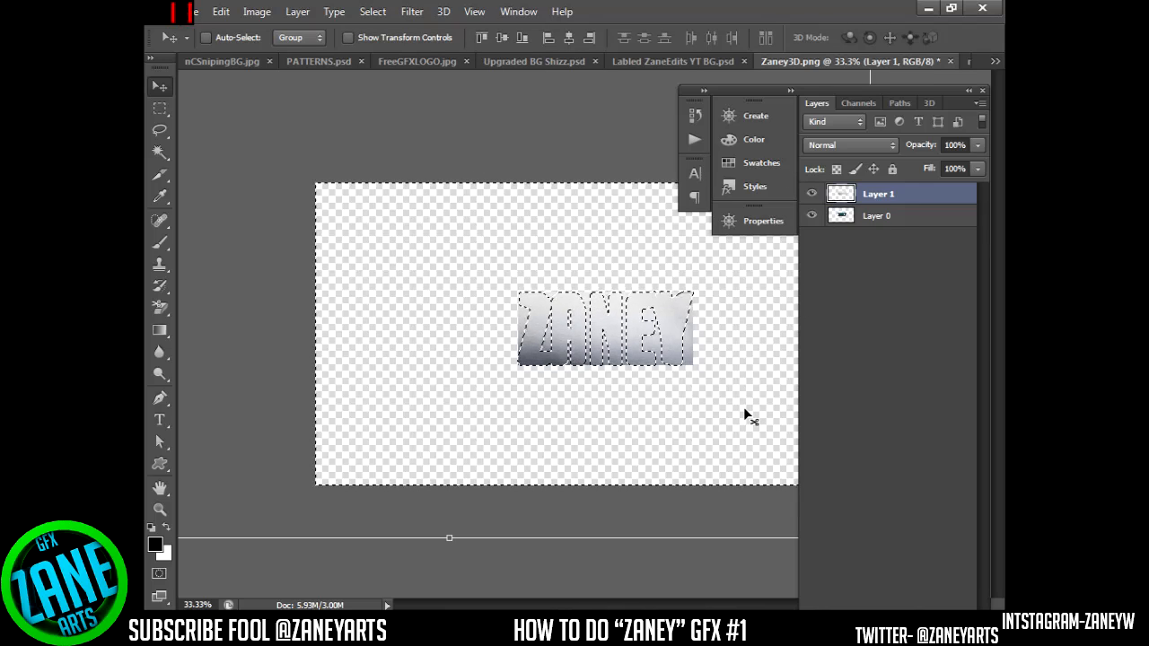
pyautogui.press('Delete')
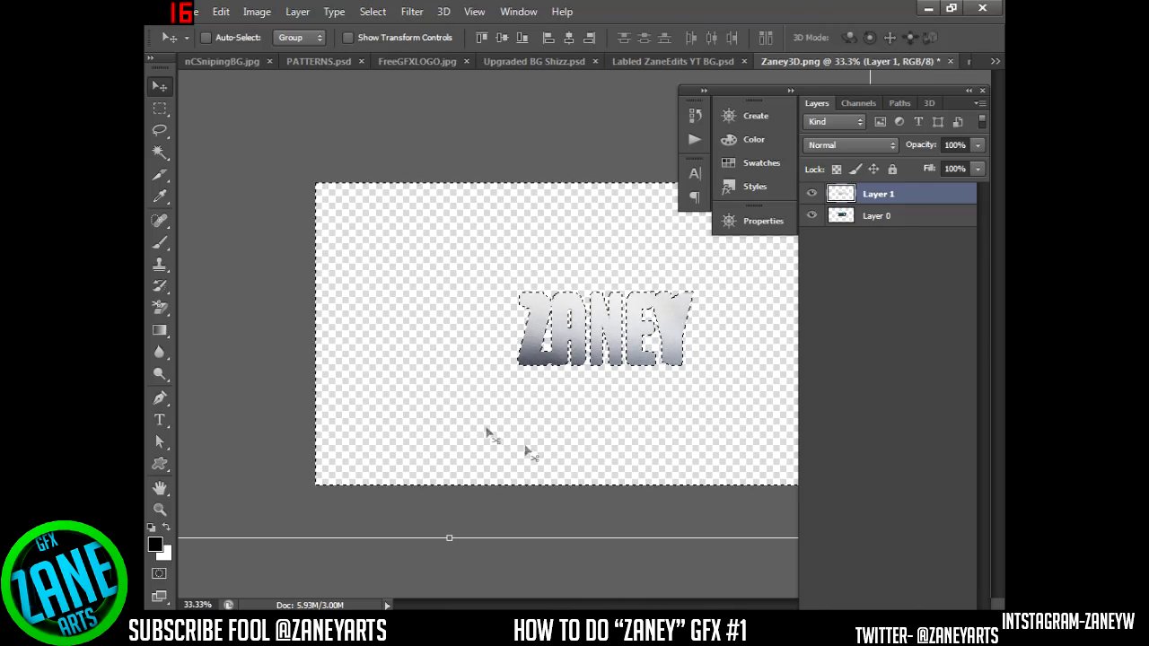
pyautogui.hotkey('ctrl', 'd')
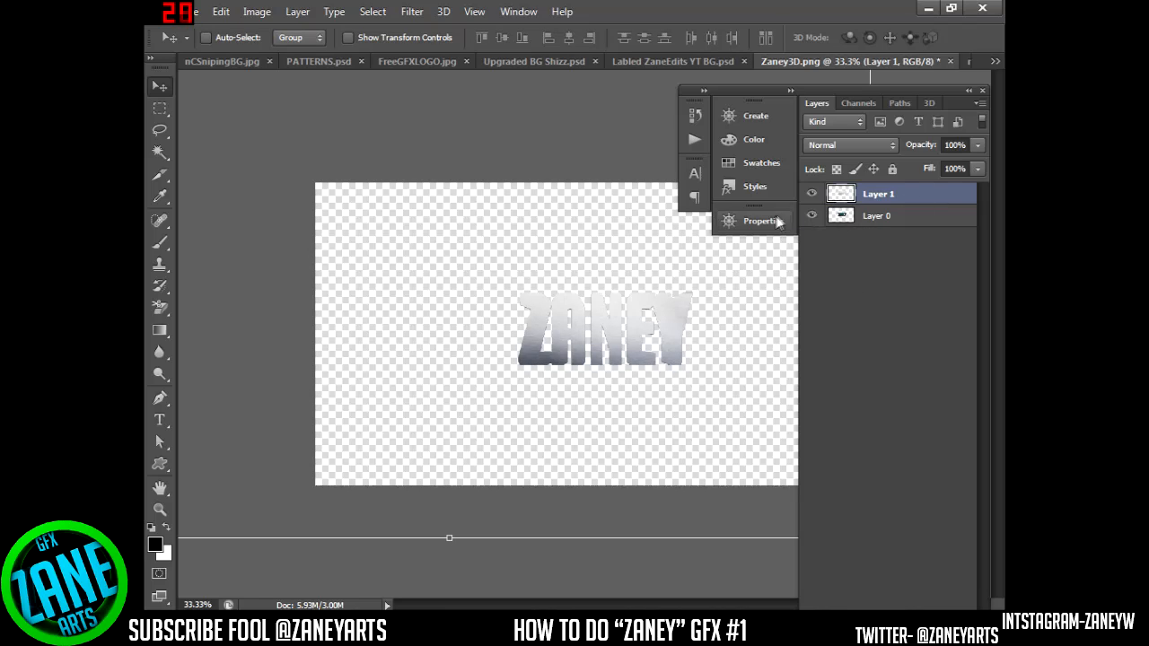
# - Set the blend mode of the metal texture layer to Overlay
pyautogui.click(853, 145)
pyautogui.click(840, 364)
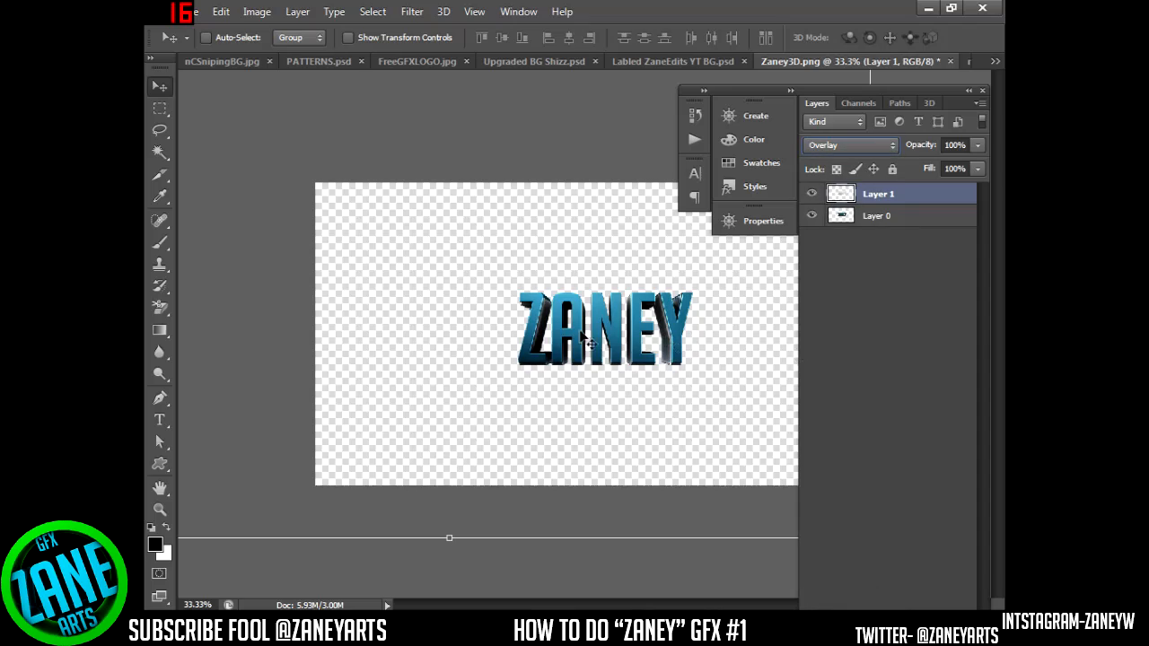
# - Check the overlay effect of the texture layer, and create a new layer group above Layer 1 and Layer 0
pyautogui.click(812, 195)
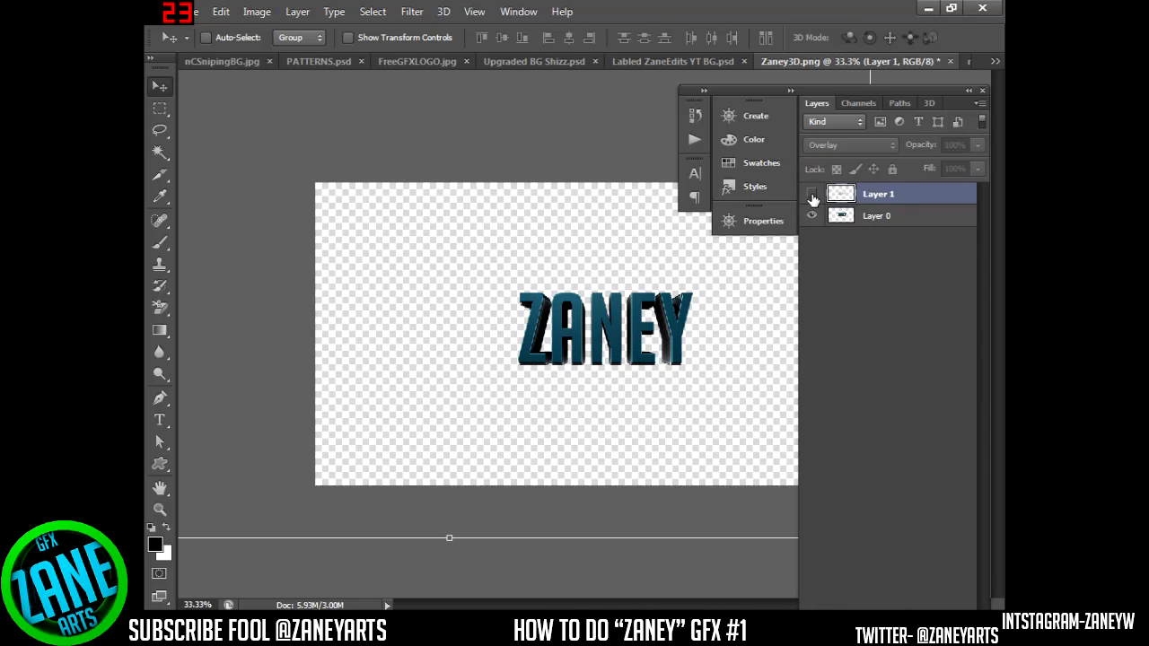
pyautogui.click(811, 197)
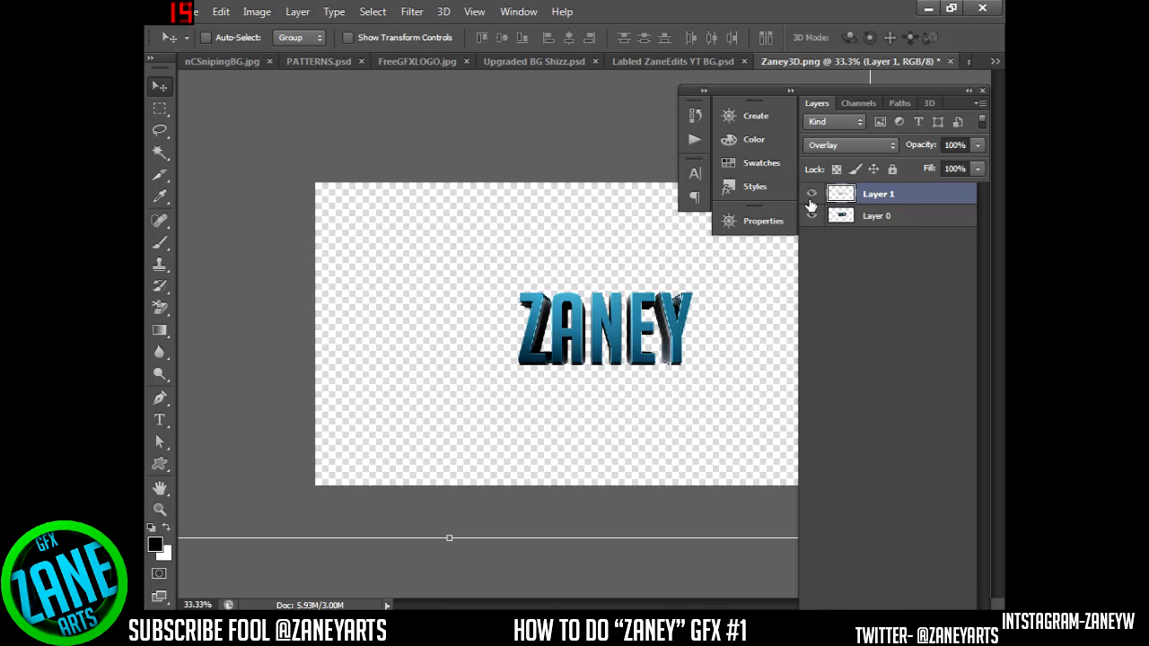
pyautogui.keyDown('shift'); pyautogui.click(866, 222); pyautogui.keyUp('shift')
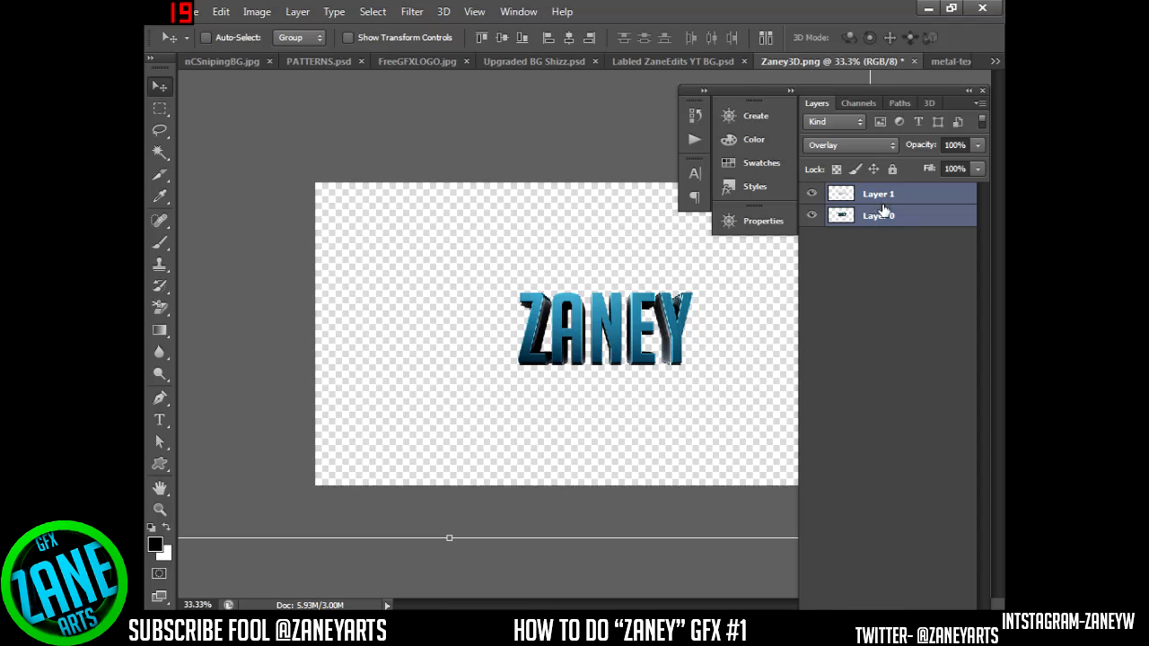
pyautogui.click(909, 546)
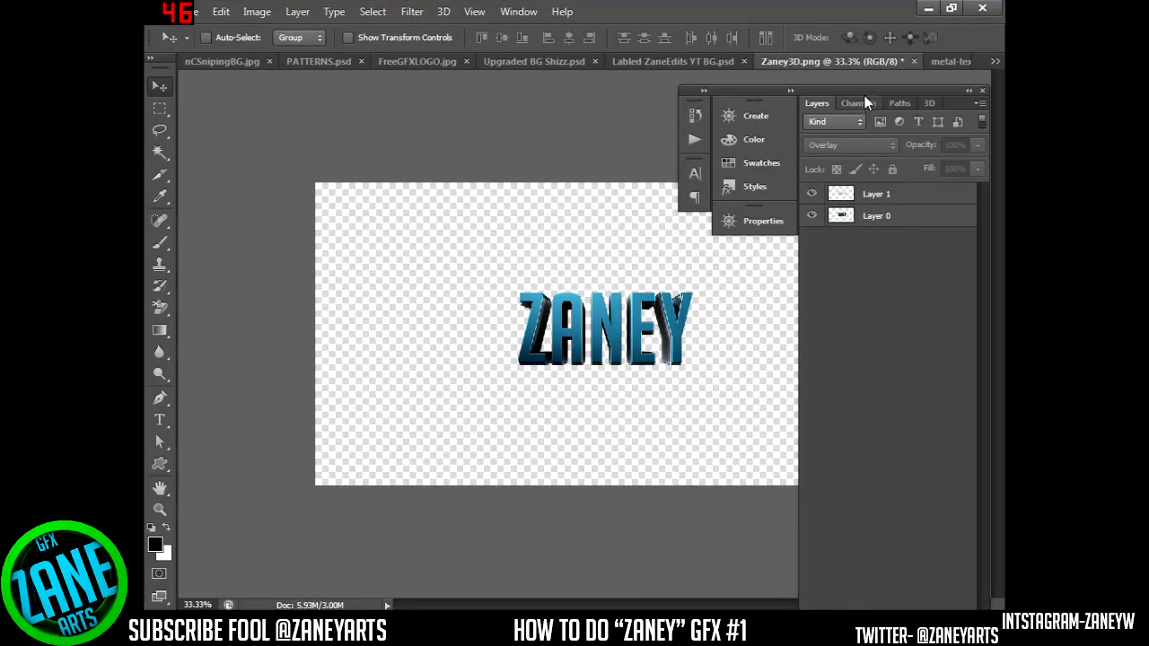
pyautogui.hotkey('shift', 'Tab')
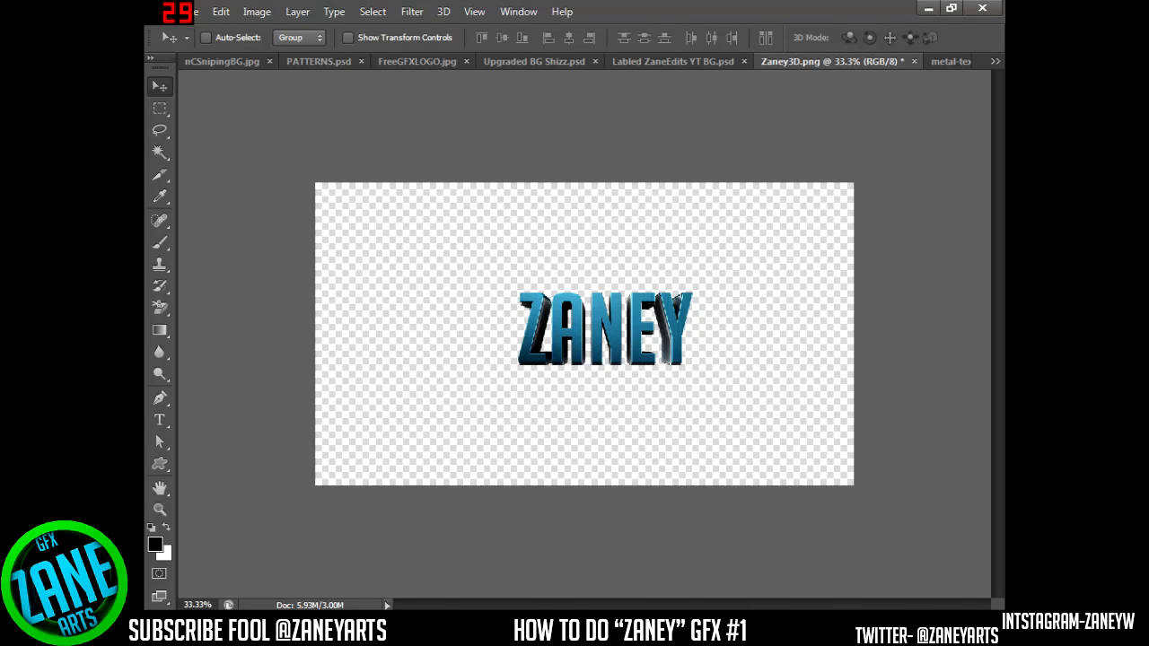
pyautogui.hotkey('ctrl', 'g')
pyautogui.hotkey('shift', 'Tab')
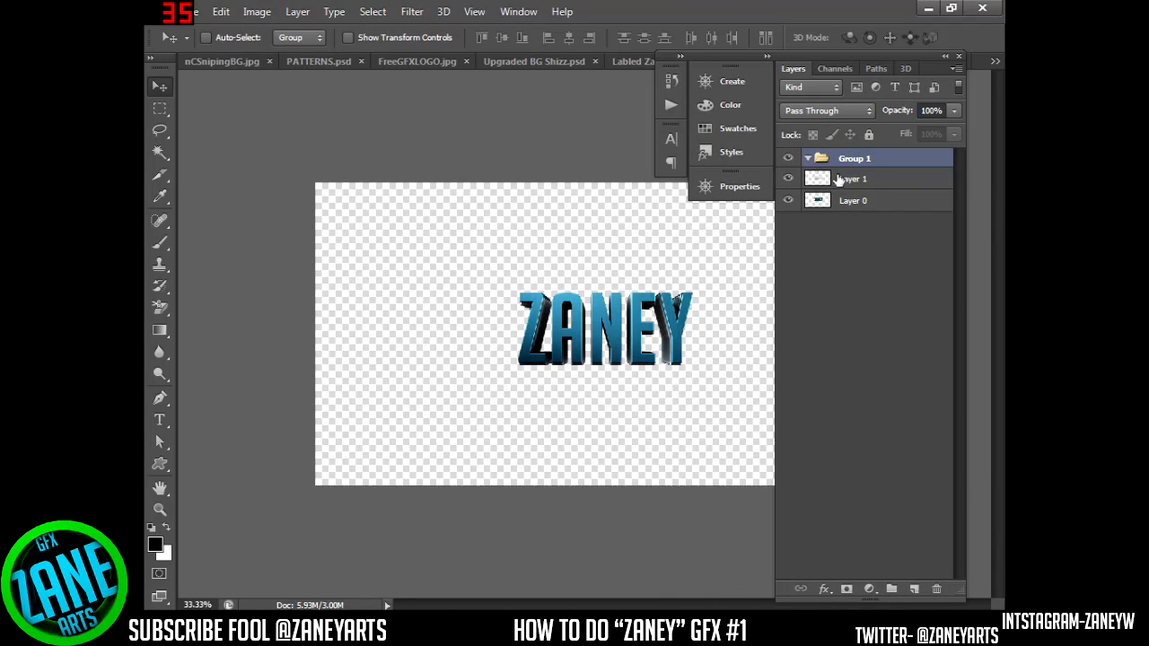
# - Move Layer 1 and Layer 0 into Group 1 and collapse the group
pyautogui.click(853, 183)
pyautogui.keyDown('shift'); pyautogui.click(861, 203); pyautogui.keyUp('shift')
pyautogui.moveTo(853, 185); pyautogui.dragTo(857, 162)
pyautogui.click(857, 160)
pyautogui.click(861, 181)
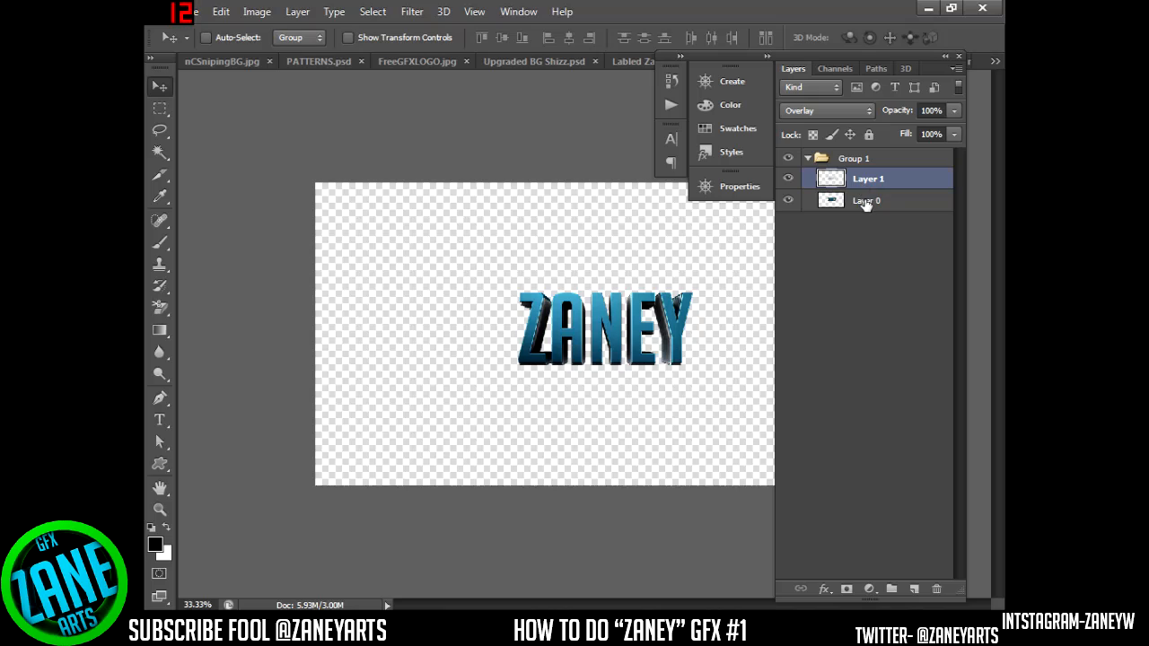
pyautogui.keyDown('shift'); pyautogui.click(864, 203); pyautogui.keyUp('shift')
pyautogui.moveTo(864, 201); pyautogui.dragTo(822, 159)
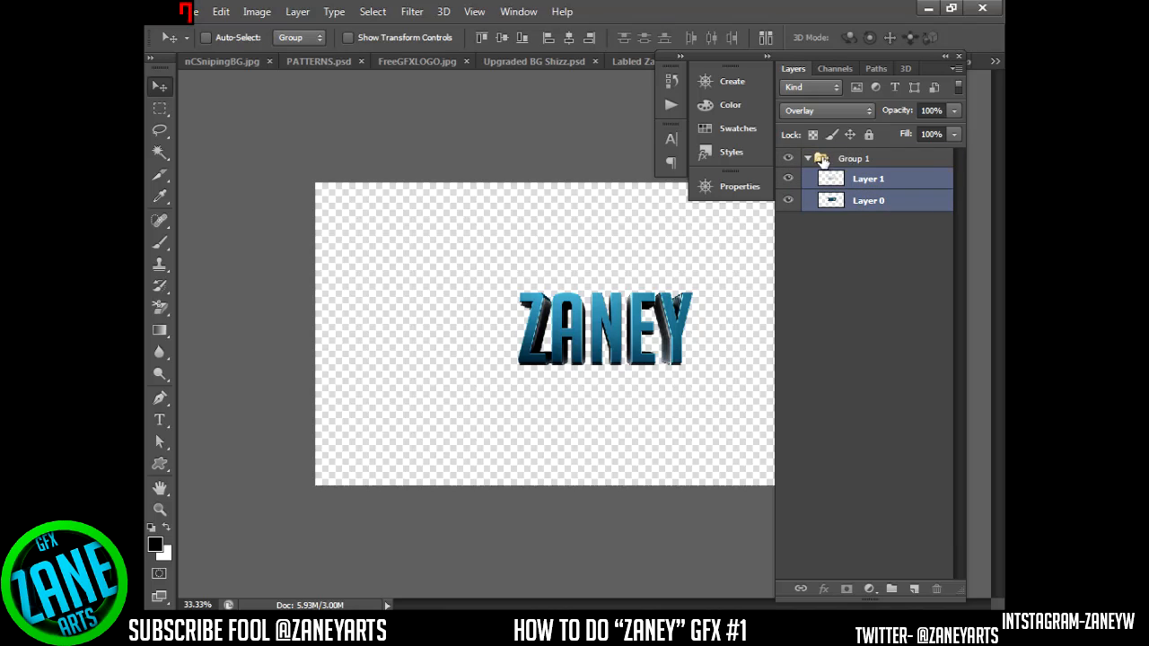
pyautogui.click(807, 159)
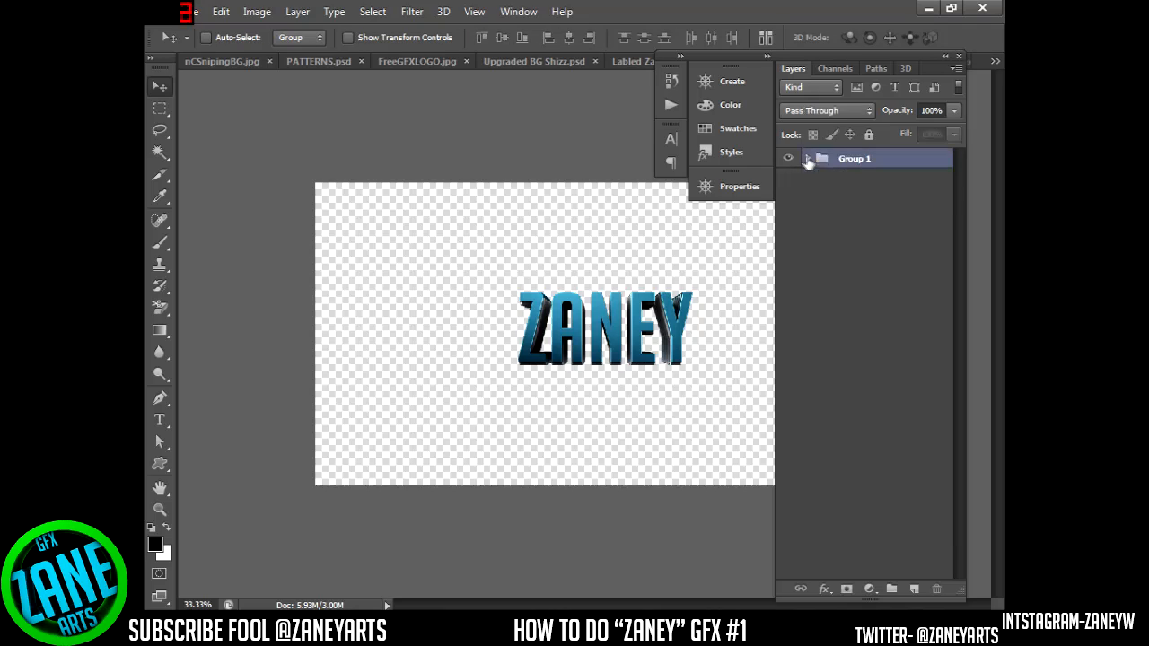
# - Rename the layer group as Txt
pyautogui.doubleClick(856, 160)
pyautogui.press('Return')
pyautogui.hotkey('shift', 'Tab')
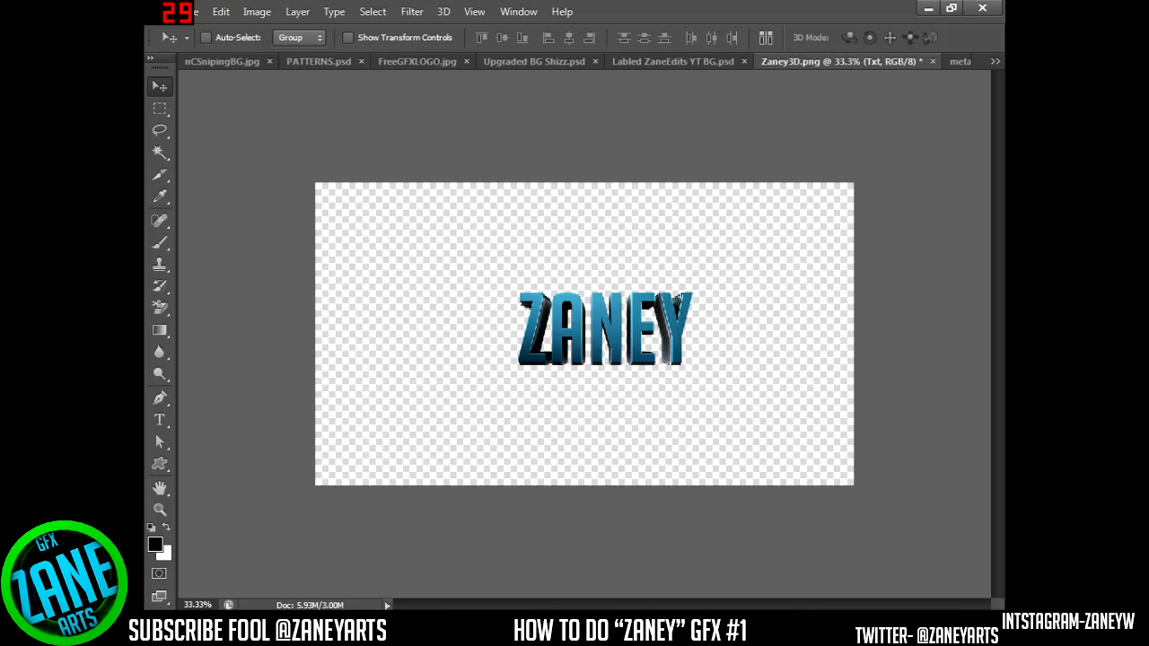
# - Copy the Txt group into Labled ZaneEdits YT BG.psd, placing the ZANEY text over the black area beside the white channel panel
pyautogui.moveTo(696, 313); pyautogui.dragTo(341, 286)
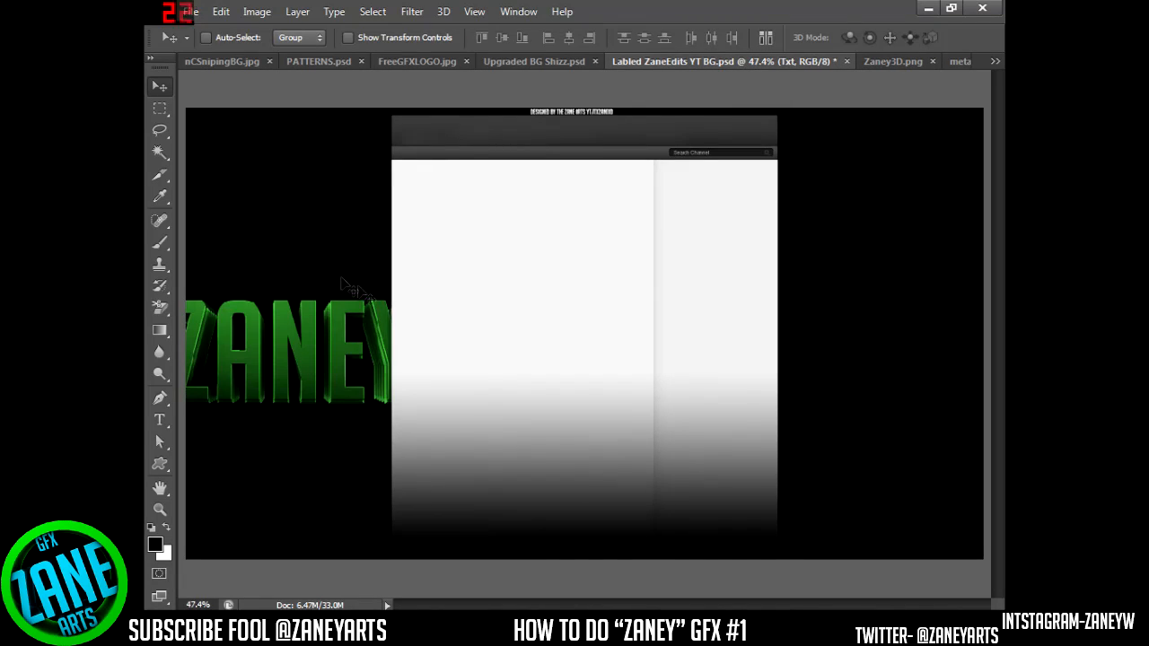
pyautogui.moveTo(315, 328); pyautogui.dragTo(381, 287)
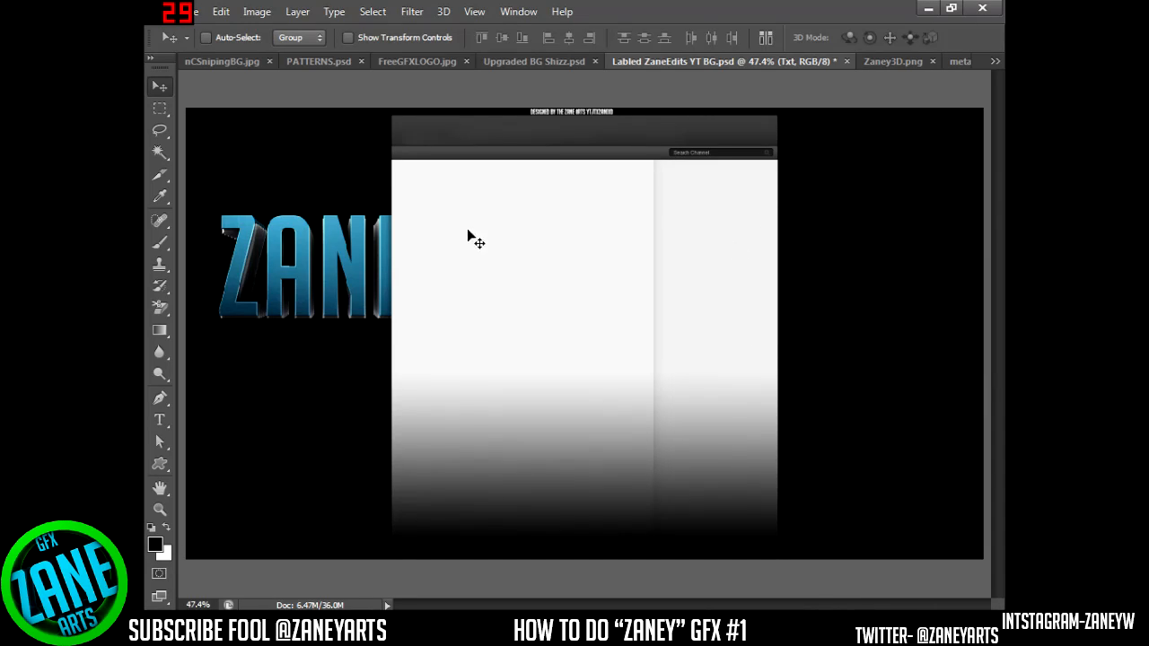
pyautogui.moveTo(281, 338); pyautogui.dragTo(307, 396)
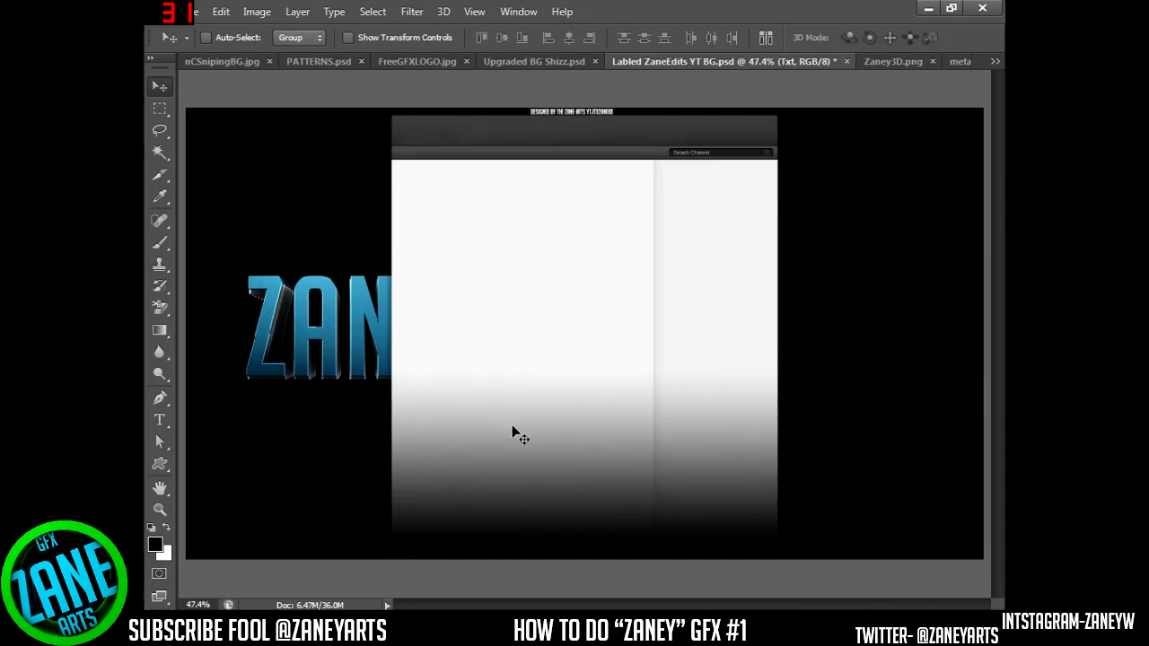
# - Rotate the ZANEY text to read vertically upward, scale it down and place it against the upper left edge of the channel panel
pyautogui.hotkey('ctrl', 't')
pyautogui.moveTo(526, 398); pyautogui.dragTo(371, 234)
pyautogui.press('Return')
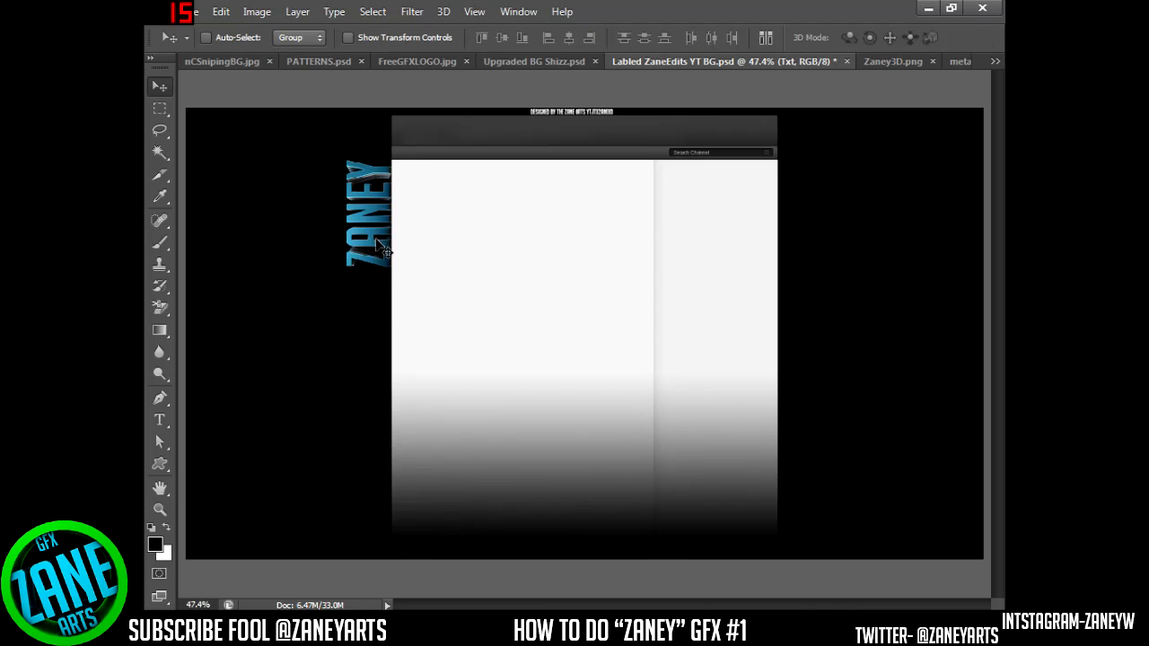
pyautogui.hotkey('ctrl', 't')
pyautogui.moveTo(330, 134)
pyautogui.mouseDown()
pyautogui.moveTo(412, 341)
pyautogui.moveTo(211, 215)
pyautogui.moveTo(287, 108)
pyautogui.moveTo(278, 200)
pyautogui.moveTo(157, 193)
pyautogui.moveTo(188, 525)
pyautogui.moveTo(278, 149)
pyautogui.moveTo(335, 133)
pyautogui.mouseUp()
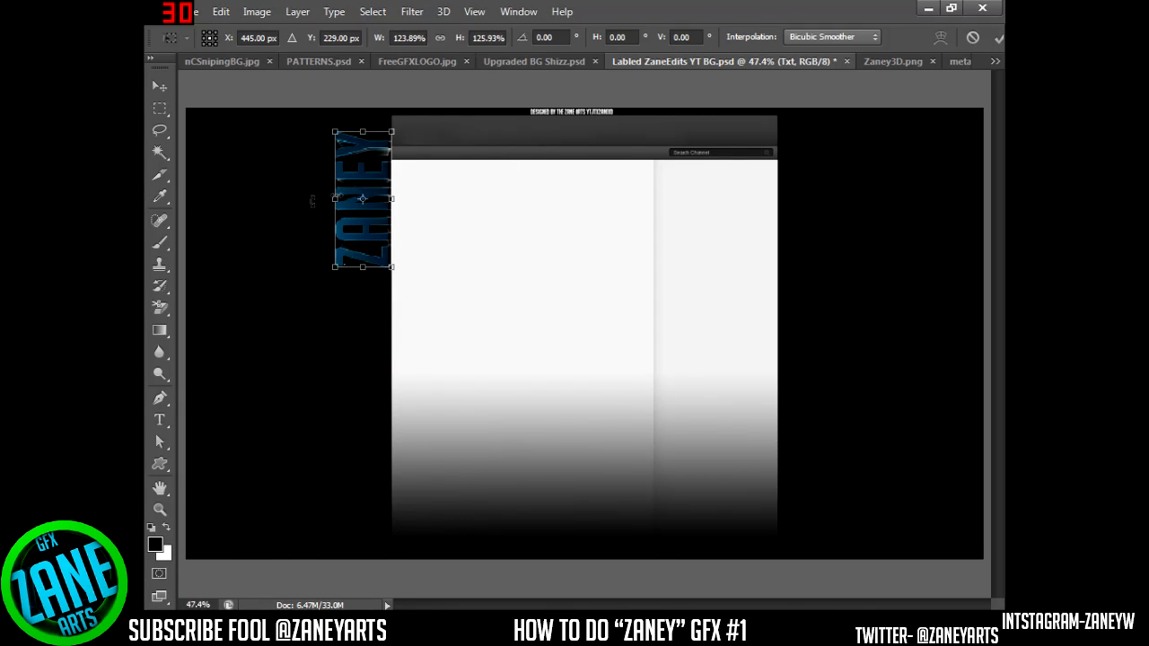
pyautogui.click(160, 86)
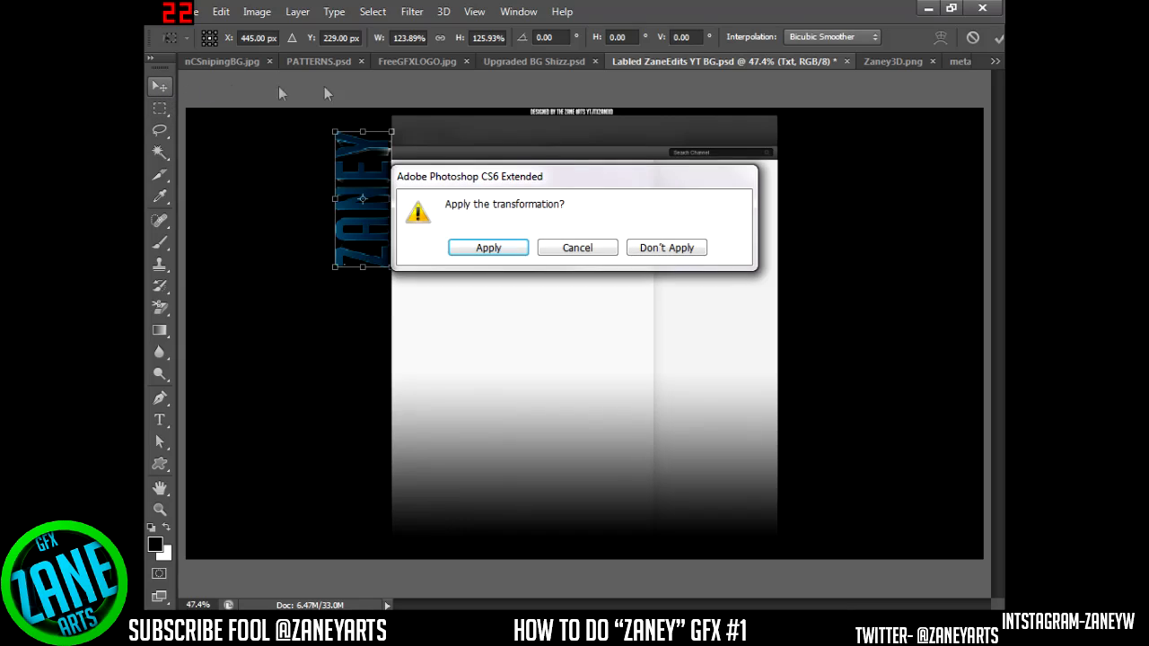
pyautogui.click(655, 250)
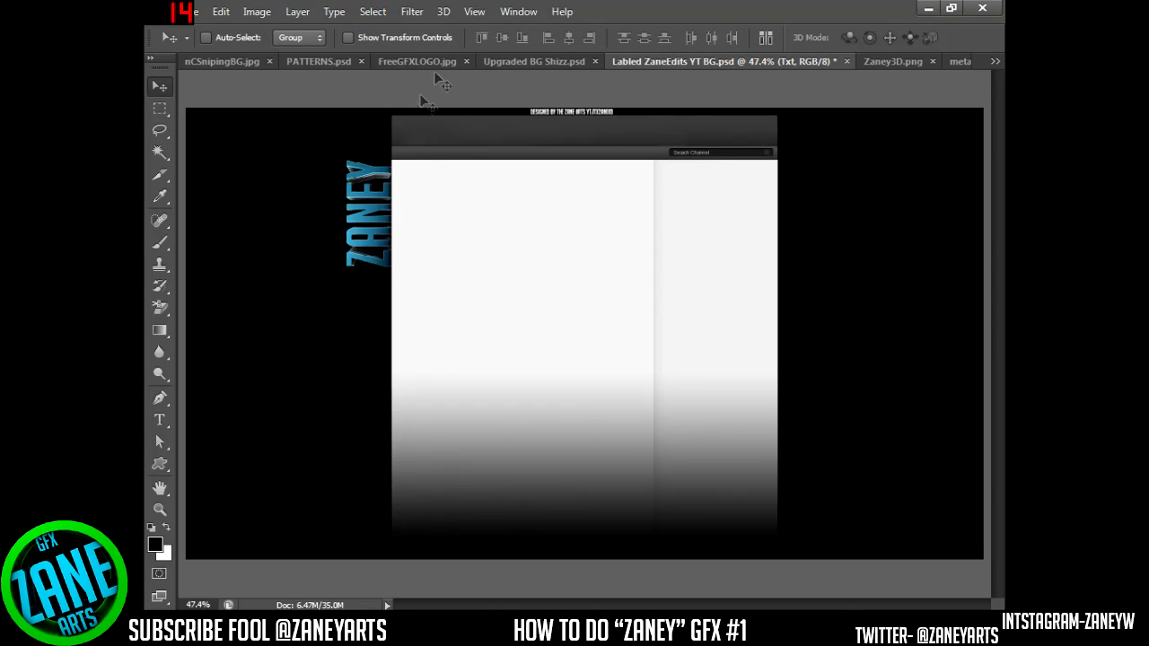
# - Look through Upgraded BG Shizz.psd and the 10k gfx pack PART 1 folder for artwork to use in the YouTube background
pyautogui.click(515, 61)
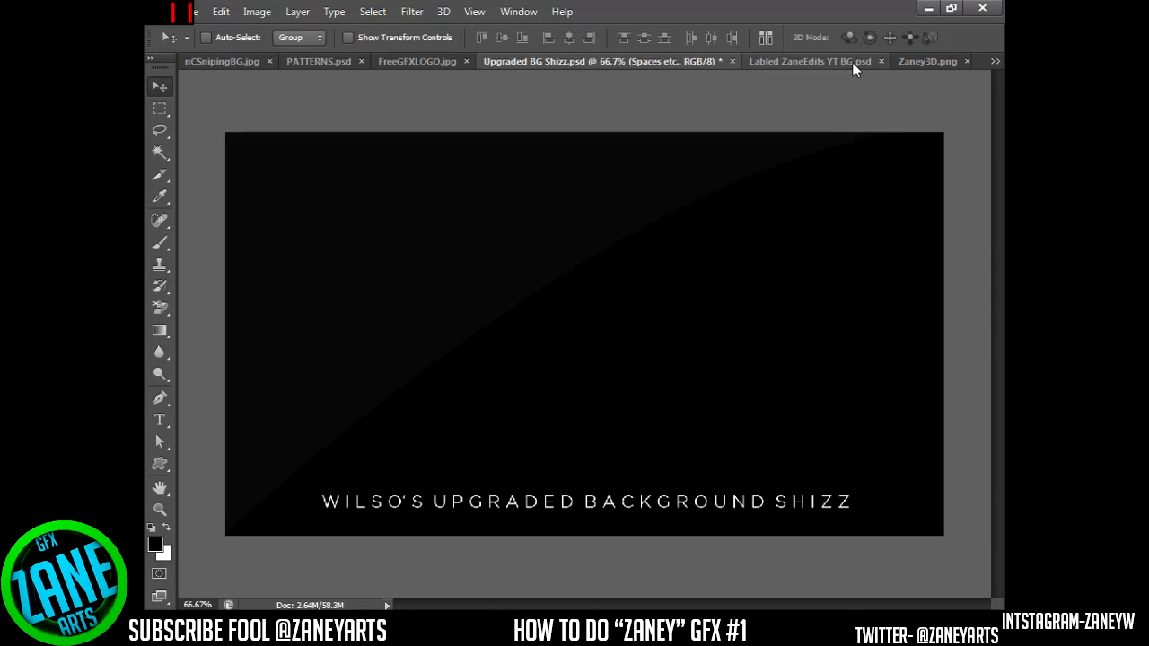
pyautogui.click(823, 60)
pyautogui.click(200, 12)
pyautogui.click(220, 44)
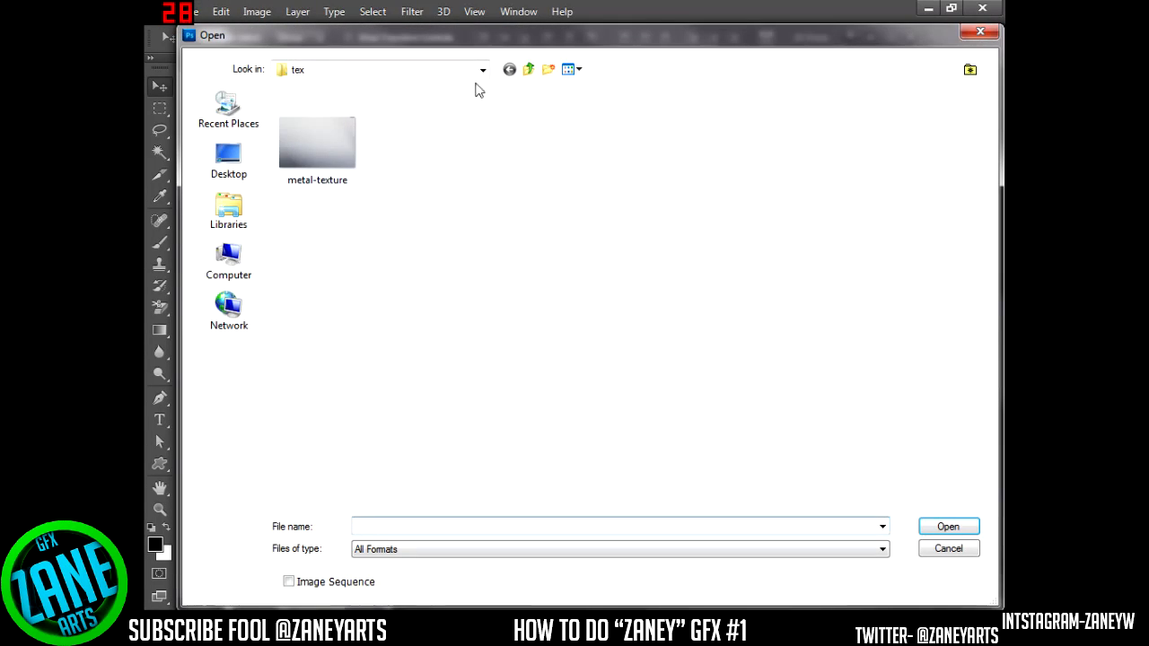
pyautogui.click(530, 70)
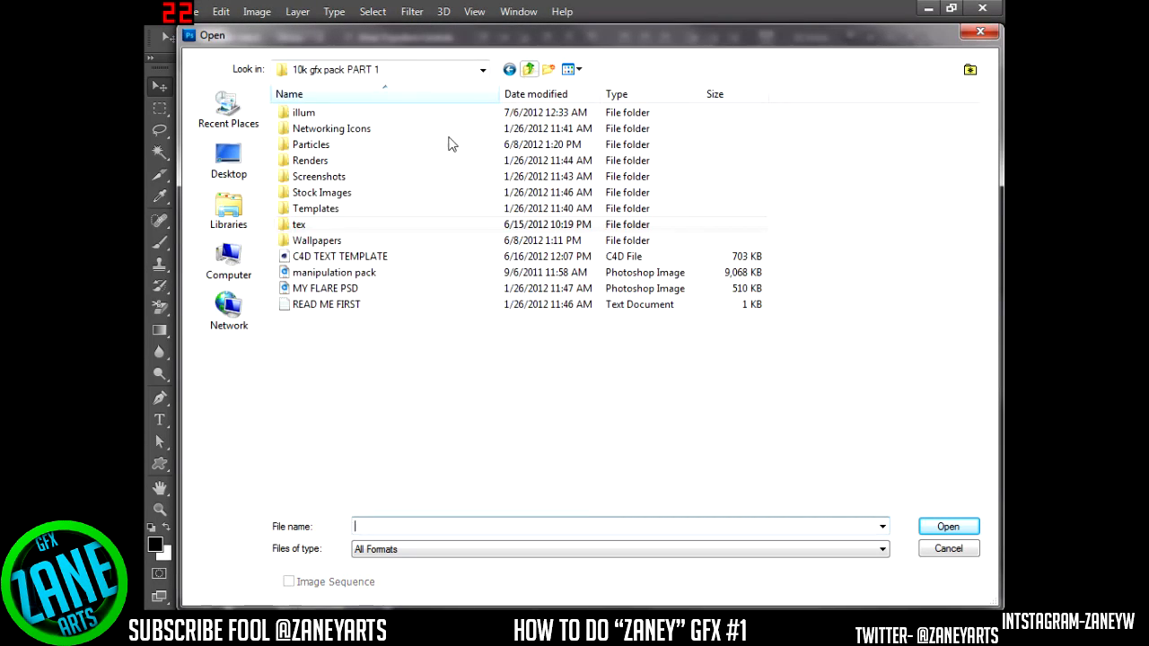
pyautogui.click(359, 204)
pyautogui.click(359, 192)
pyautogui.click(352, 176)
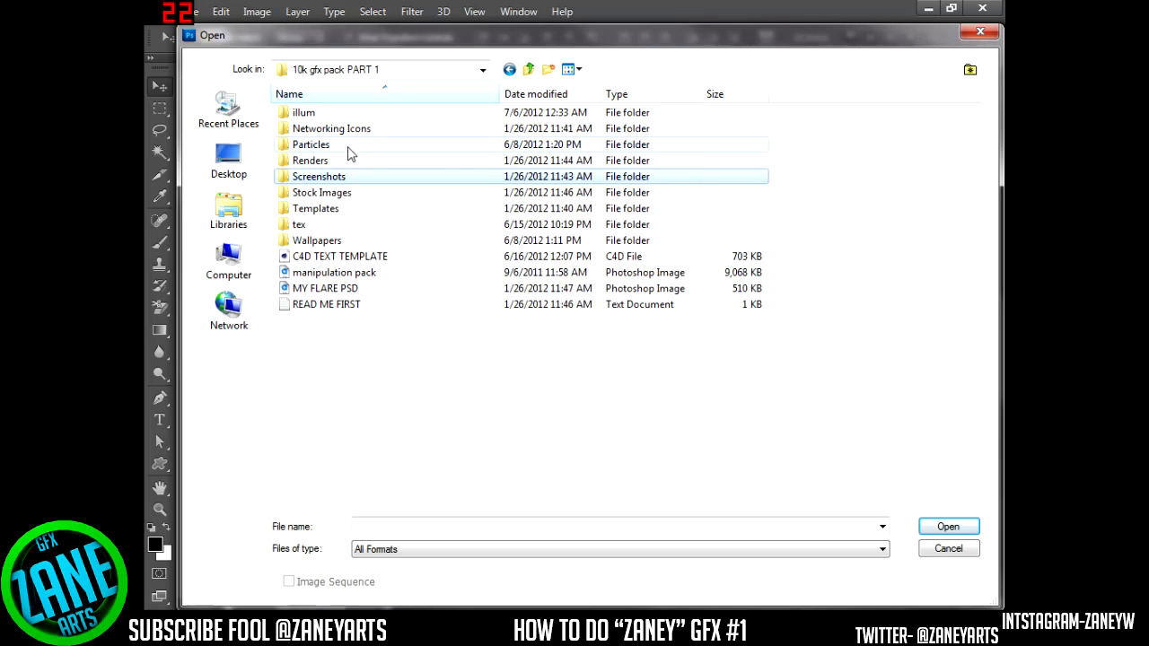
pyautogui.click(349, 146)
pyautogui.doubleClick(356, 127)
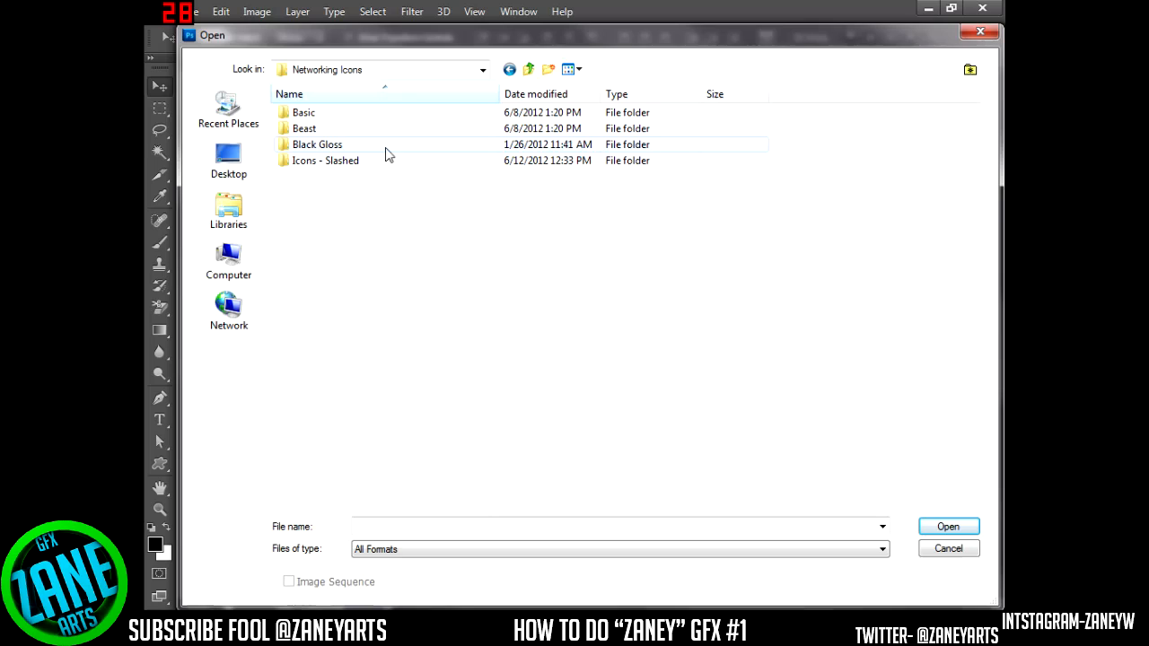
pyautogui.click(534, 71)
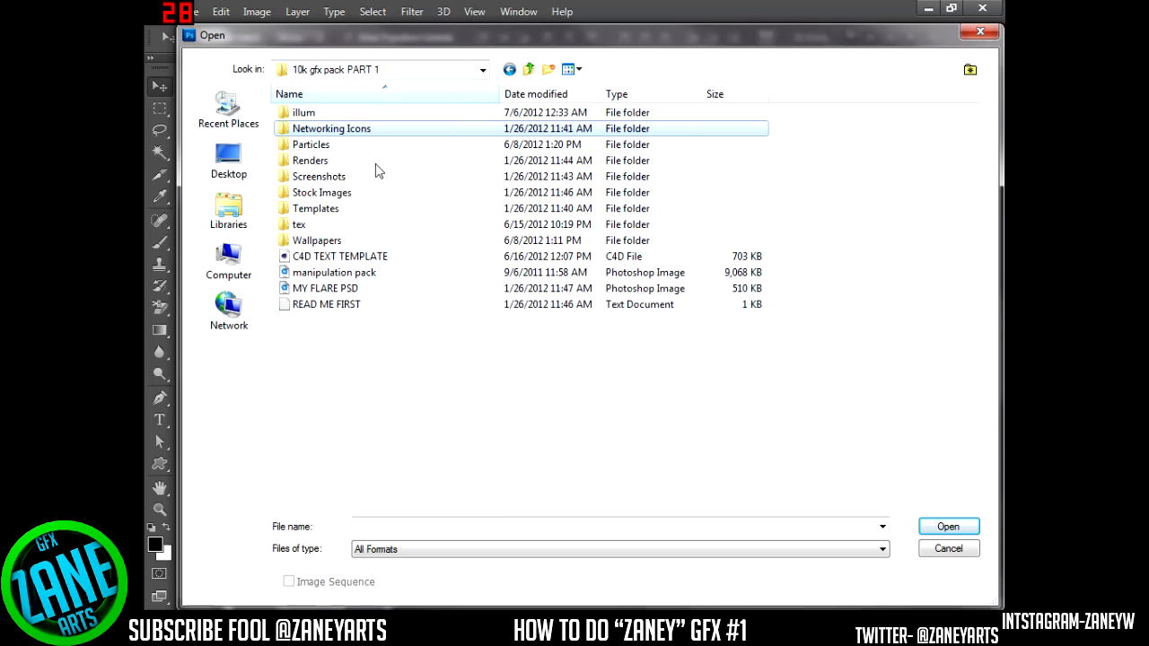
pyautogui.click(365, 197)
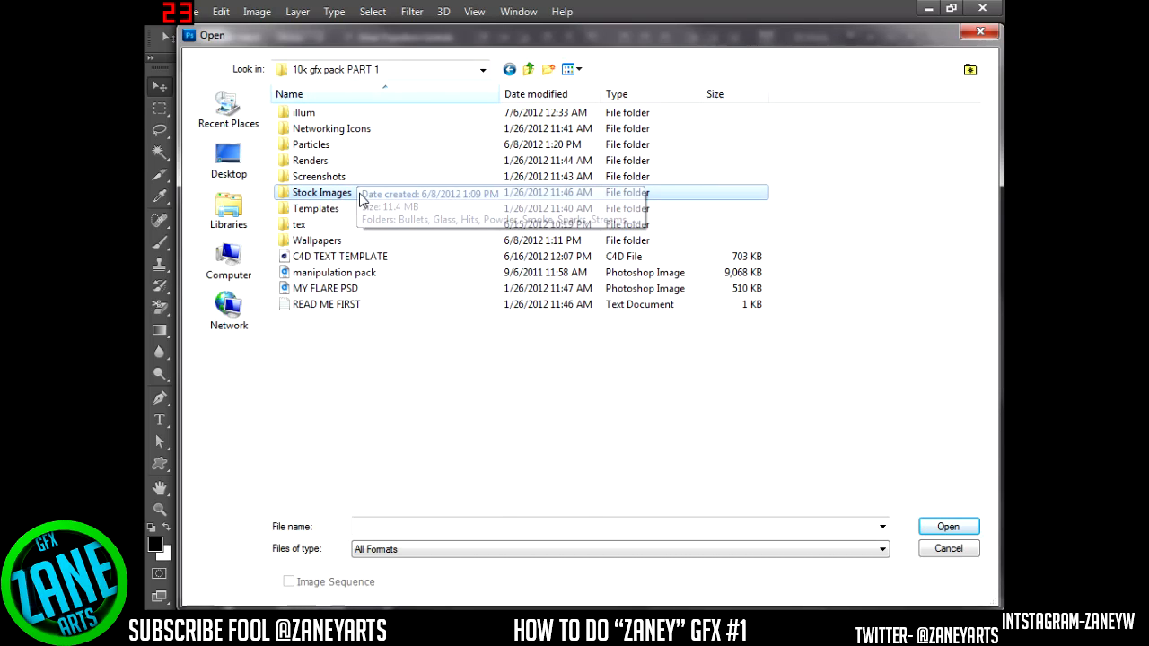
pyautogui.click(527, 72)
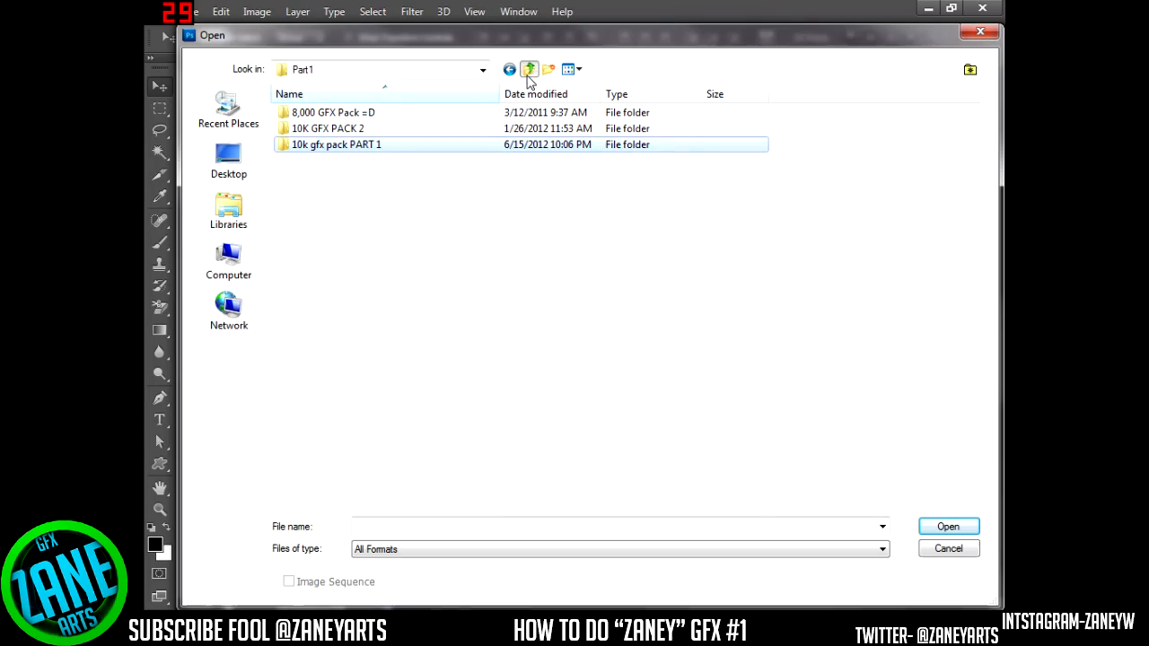
# - Browse the Amazng LIGHTs folder in 10K GFX PACK 2 and the Part7 folder for a light effect image
pyautogui.doubleClick(430, 128)
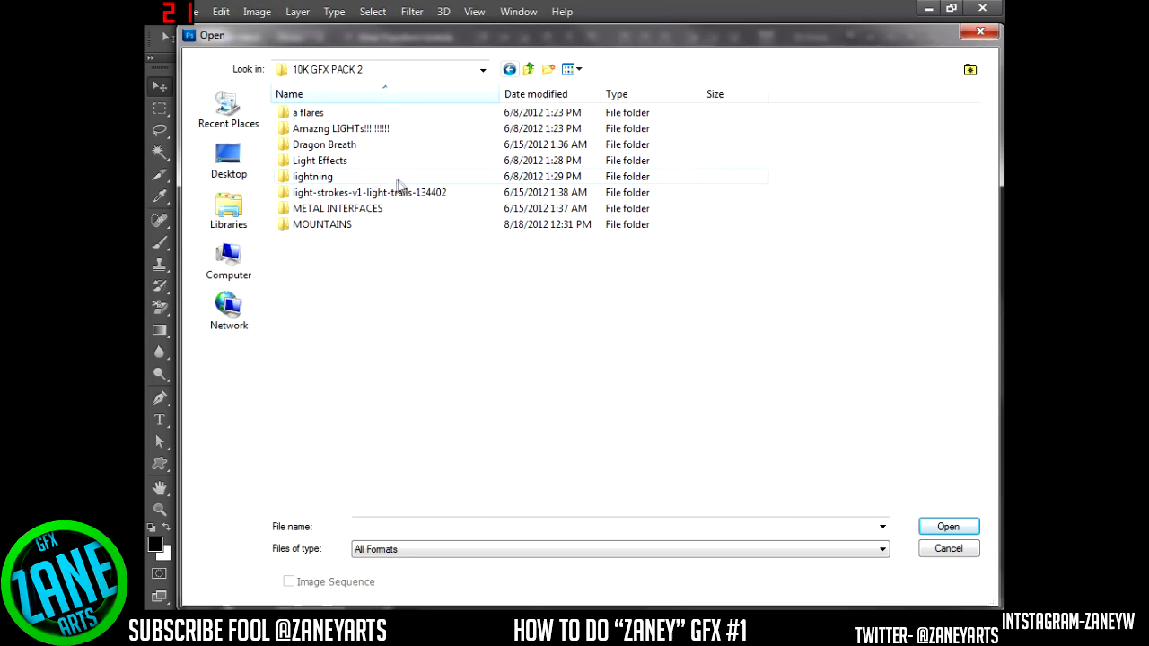
pyautogui.doubleClick(419, 130)
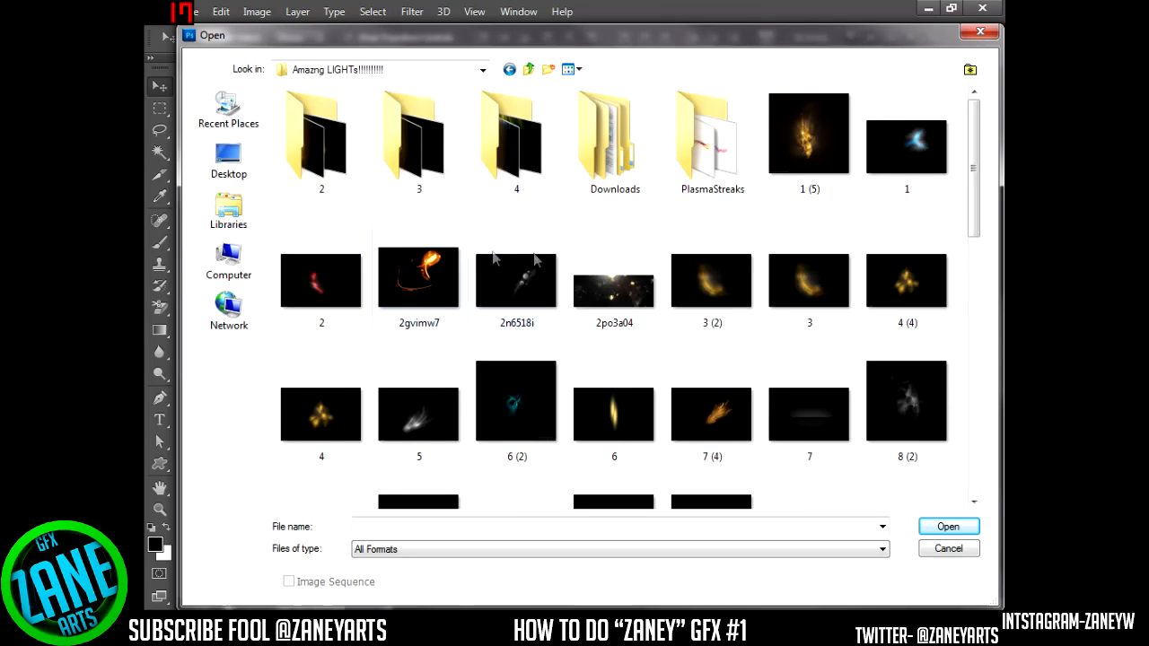
pyautogui.scroll(-5, 512, 287)
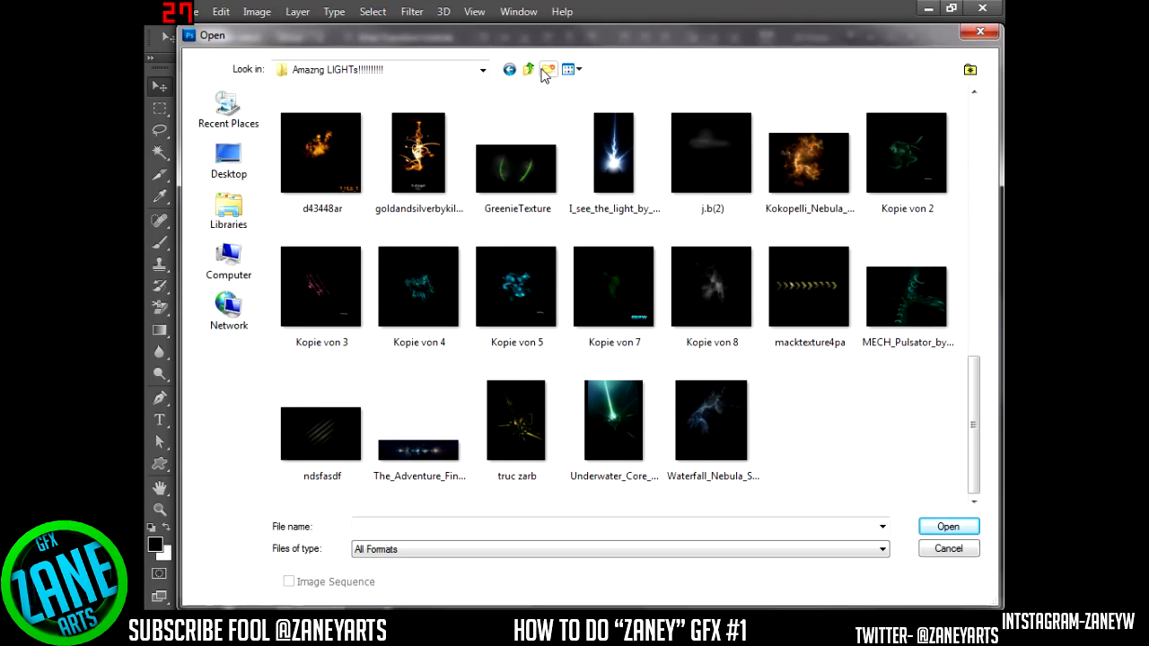
pyautogui.doubleClick(529, 70)
pyautogui.click(529, 78)
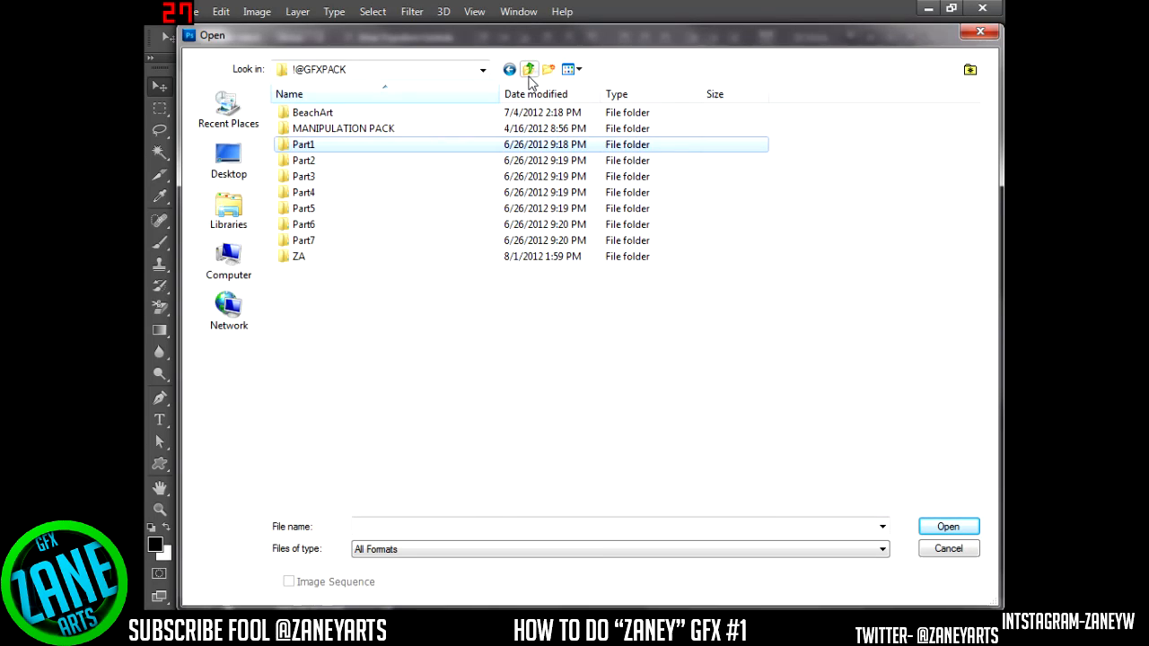
pyautogui.click(302, 258)
pyautogui.click(326, 241)
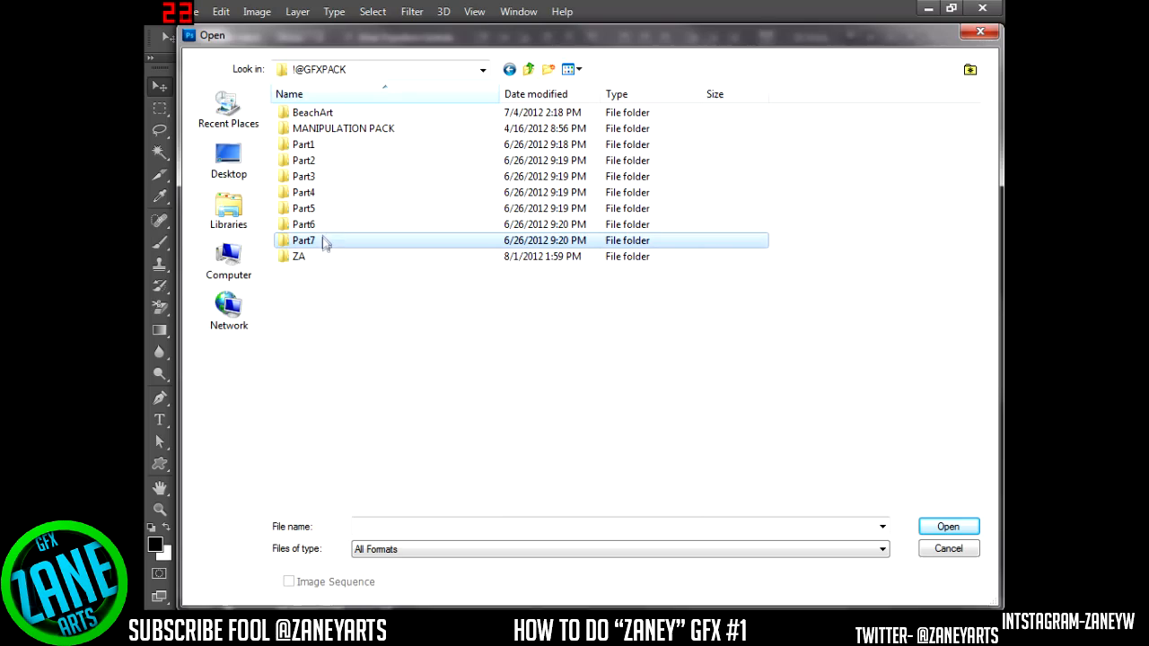
pyautogui.doubleClick(328, 240)
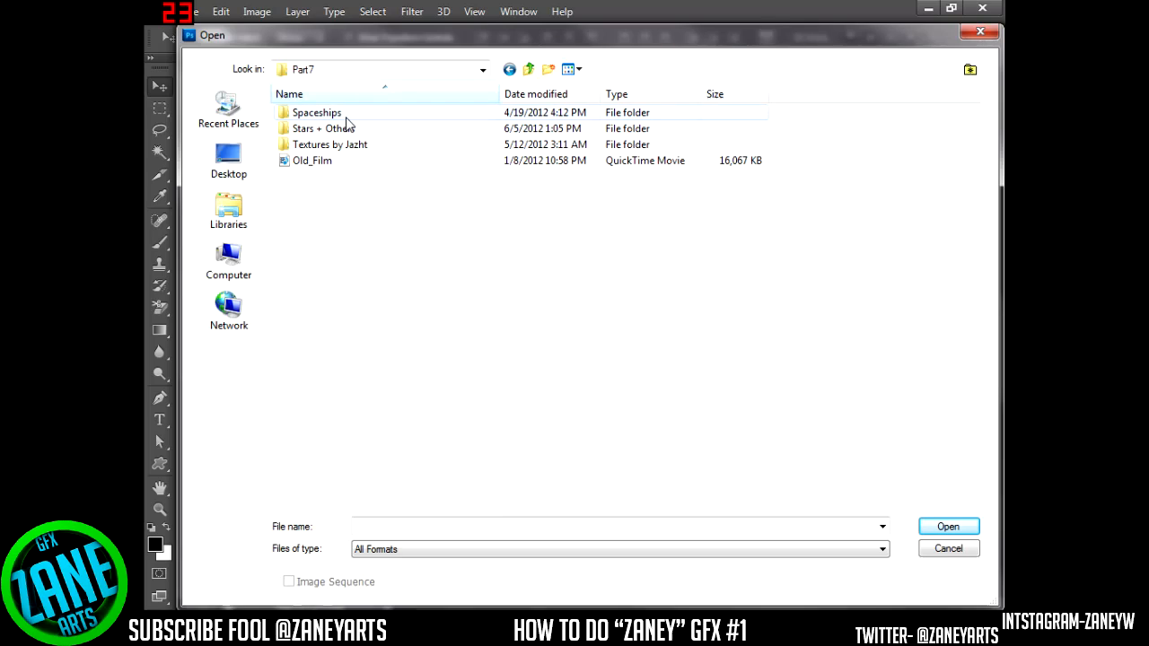
pyautogui.click(385, 163)
pyautogui.click(526, 74)
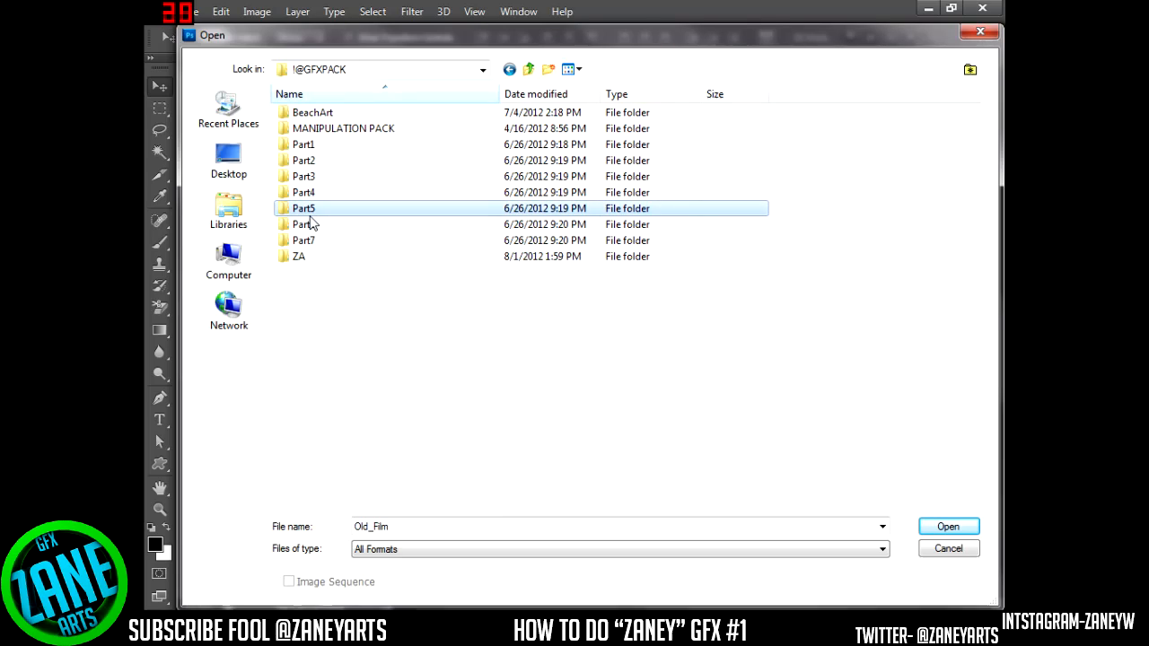
# - Open the light image 1 (3).jpg from the lights folder of Nytr's GFX pack in Part5
pyautogui.doubleClick(307, 206)
pyautogui.doubleClick(359, 115)
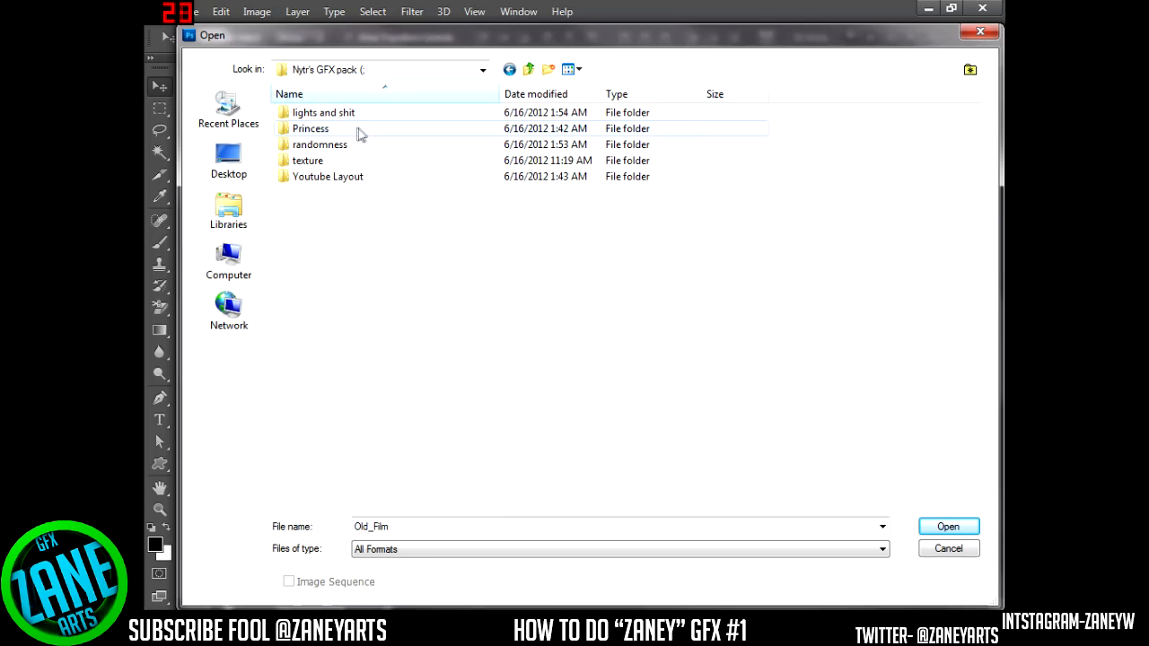
pyautogui.click(356, 116)
pyautogui.doubleClick(356, 117)
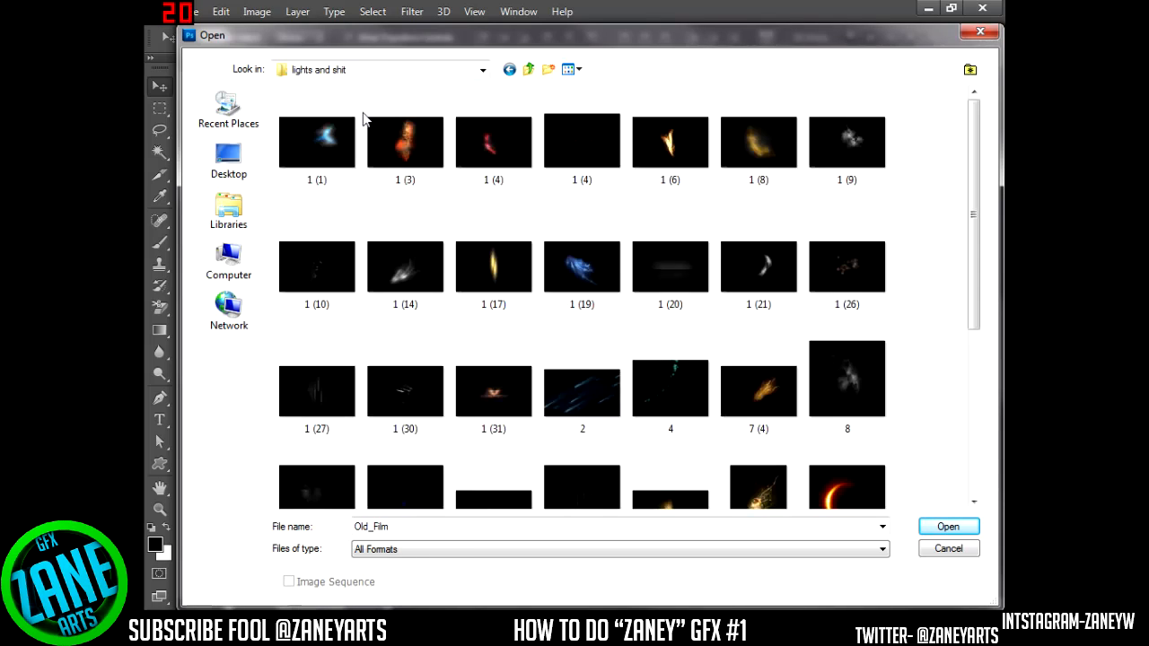
pyautogui.doubleClick(431, 163)
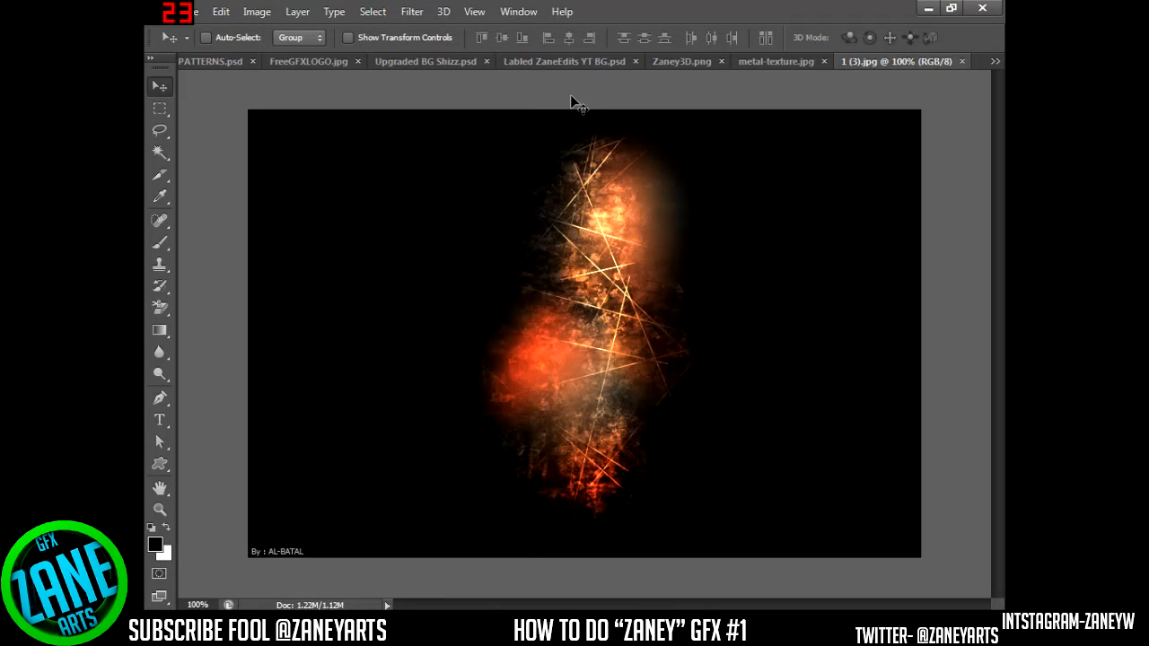
# - Erase the black background of 1 (3).jpg with the Background Eraser at size 1500 and 50% tolerance
pyautogui.click(162, 307)
pyautogui.click(220, 325)
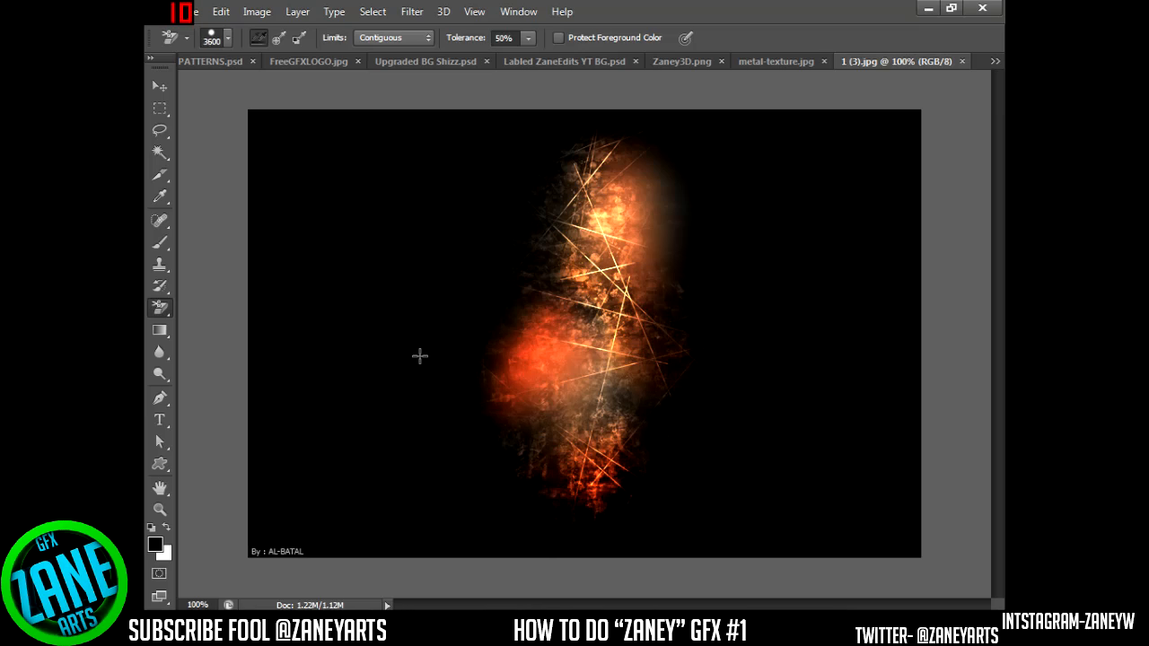
pyautogui.press('[')
pyautogui.press('[')
pyautogui.press('[')
pyautogui.press('[')
pyautogui.press('[')
pyautogui.press('[')
pyautogui.press('[')
pyautogui.press('[')
pyautogui.press('[')
pyautogui.press('[')
pyautogui.press('[')
pyautogui.press('[')
pyautogui.press('[')
pyautogui.press('[')
pyautogui.press('[')
pyautogui.press('[')
pyautogui.press('[')
pyautogui.press('[')
pyautogui.press('[')
pyautogui.press(']')
pyautogui.press(']')
pyautogui.press(']')
pyautogui.press(']')
pyautogui.press(']')
pyautogui.press(']')
pyautogui.press(']')
pyautogui.press(']')
pyautogui.press(']')
pyautogui.press(']')
pyautogui.press(']')
pyautogui.press(']')
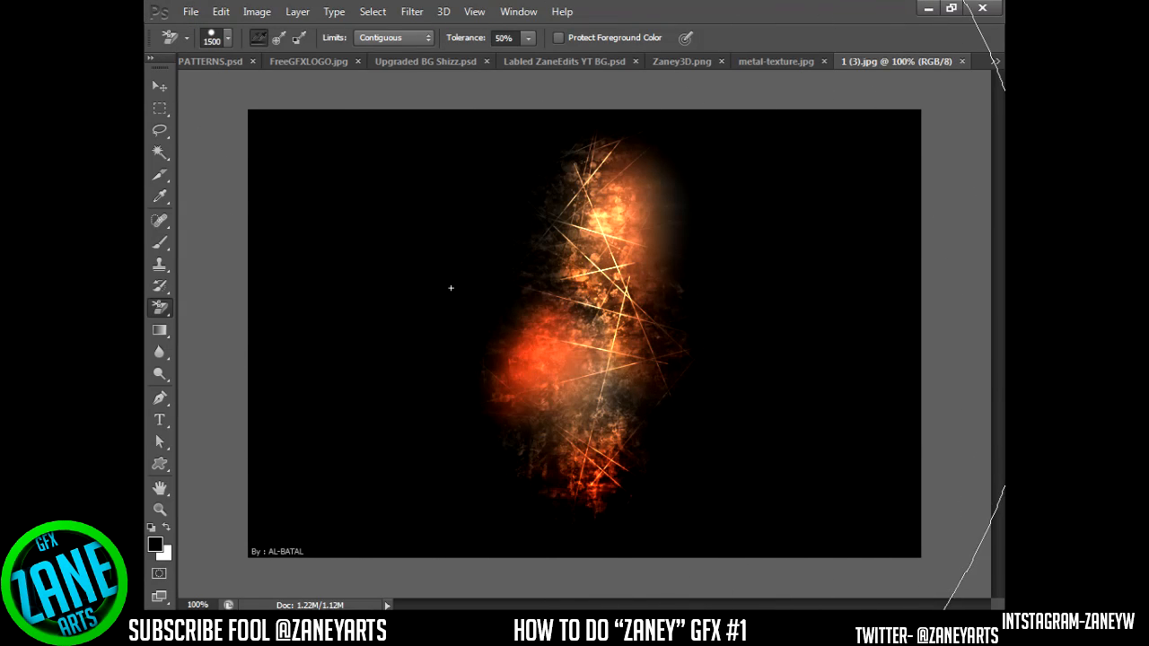
pyautogui.click(370, 302)
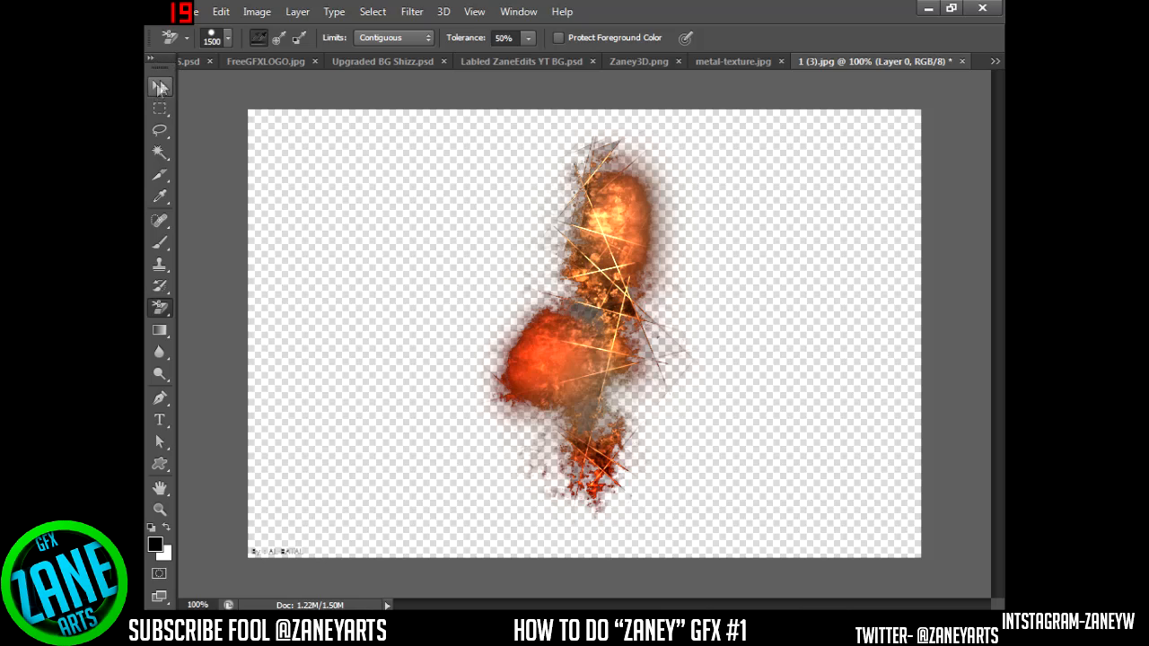
# - Bring the cut-out light into Labled ZaneEdits YT BG.psd at the ZANEY text and move its layer below the Txt group
pyautogui.rightClick(160, 308)
pyautogui.click(232, 305)
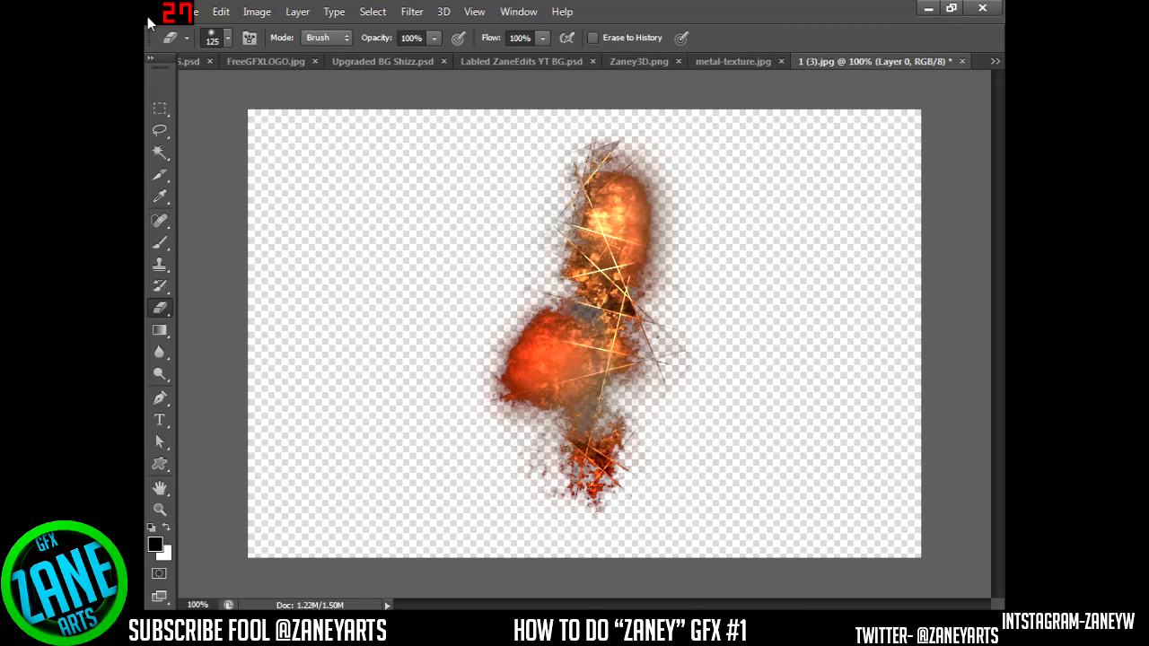
pyautogui.click(161, 88)
pyautogui.moveTo(482, 480); pyautogui.dragTo(364, 251)
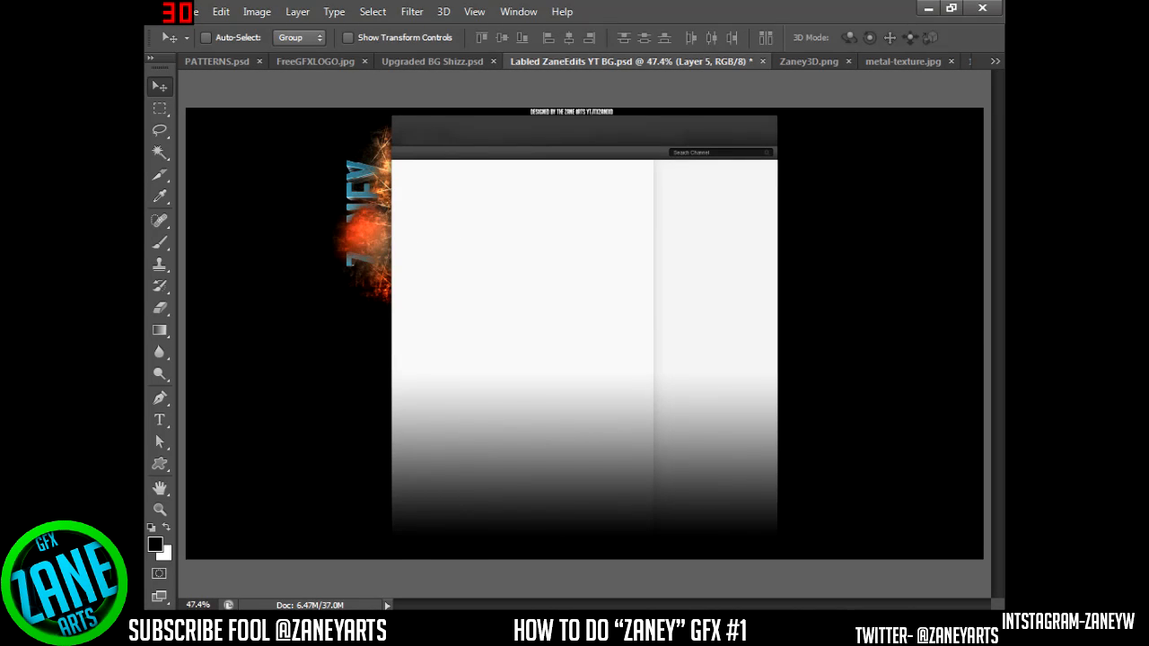
pyautogui.moveTo(998, 225)
pyautogui.moveTo(751, 312); pyautogui.dragTo(745, 358)
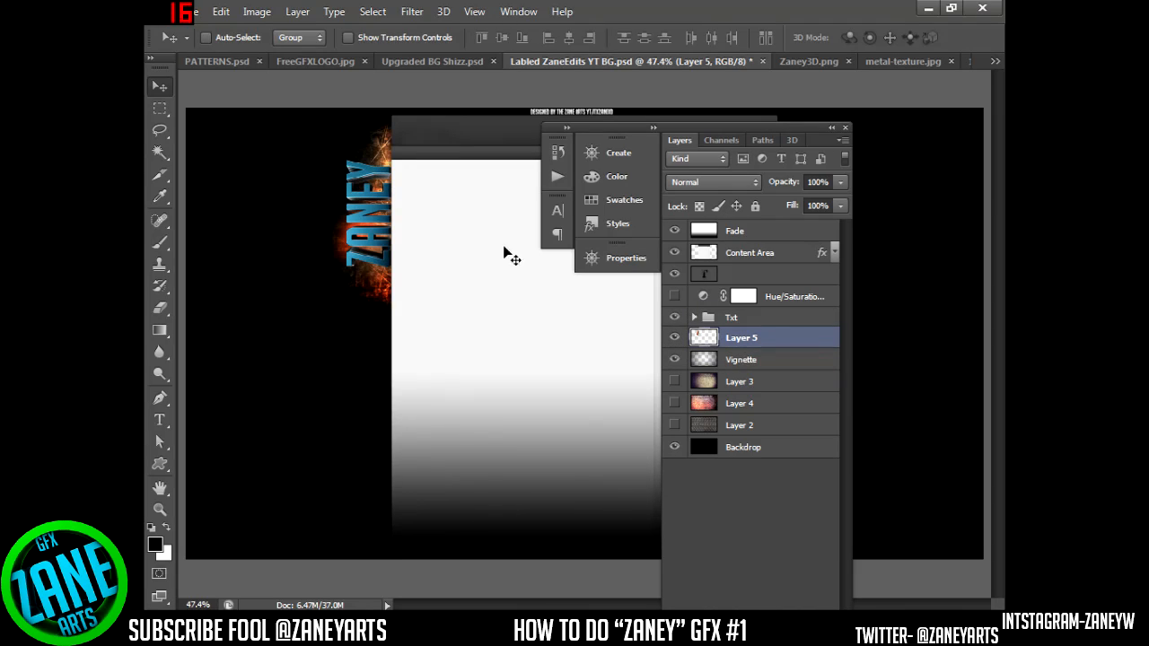
# - Dock and collapse the floating panels, and shift the light slightly outward from the channel area behind the ZANEY text
pyautogui.moveTo(782, 134); pyautogui.dragTo(1001, 78)
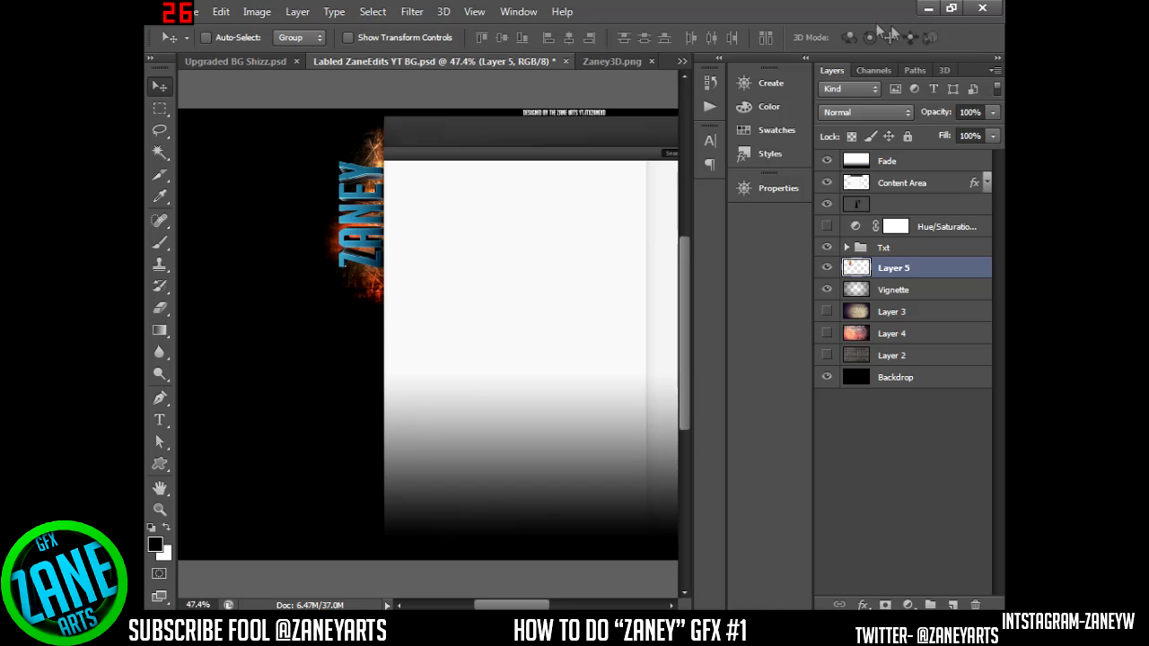
pyautogui.click(998, 59)
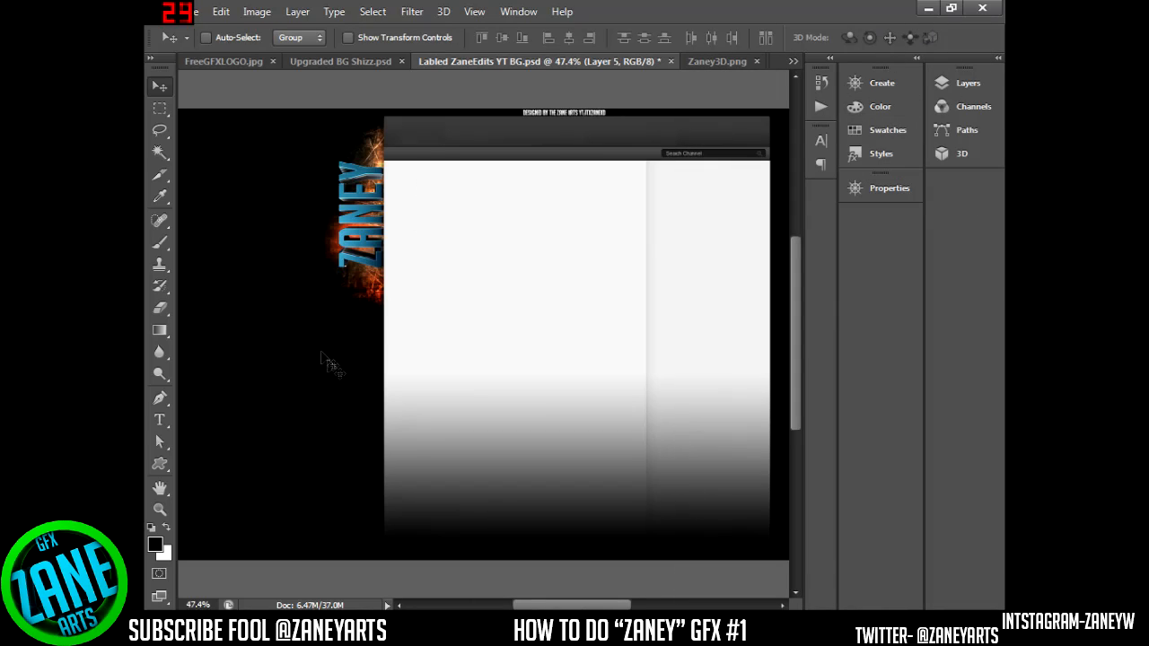
pyautogui.moveTo(373, 247)
pyautogui.mouseDown()
pyautogui.moveTo(368, 285)
pyautogui.moveTo(370, 270)
pyautogui.mouseUp()
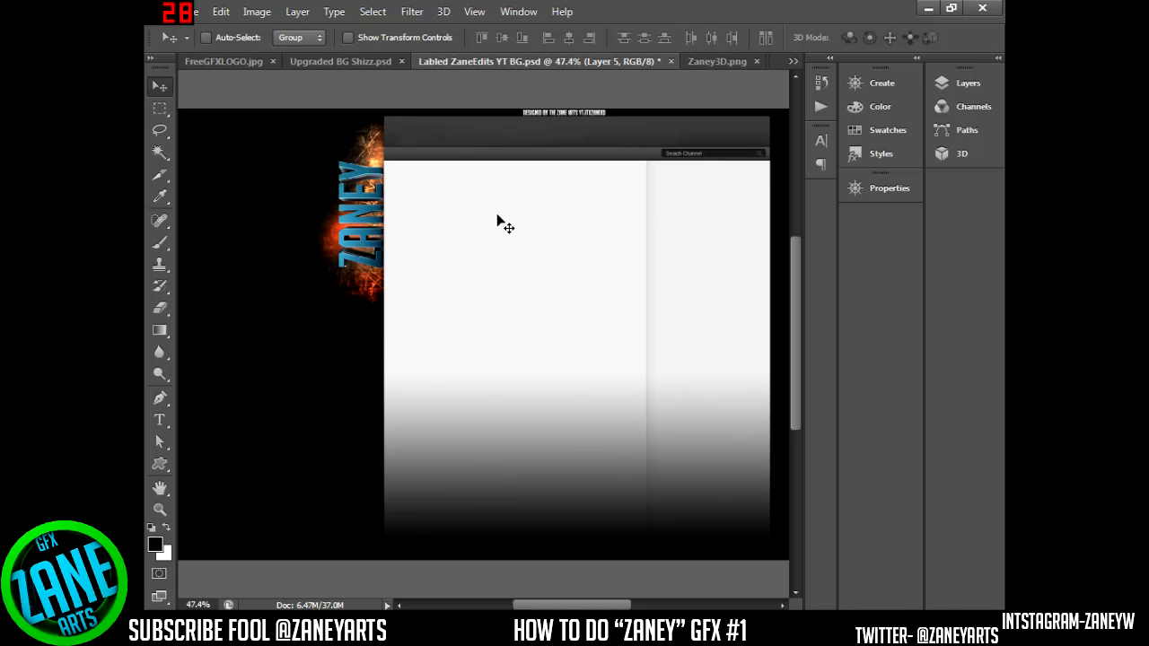
# - Colorize the light on Layer 5 blue with Hue/Saturation and raise its lightness slightly
pyautogui.hotkey('ctrl', 'u')
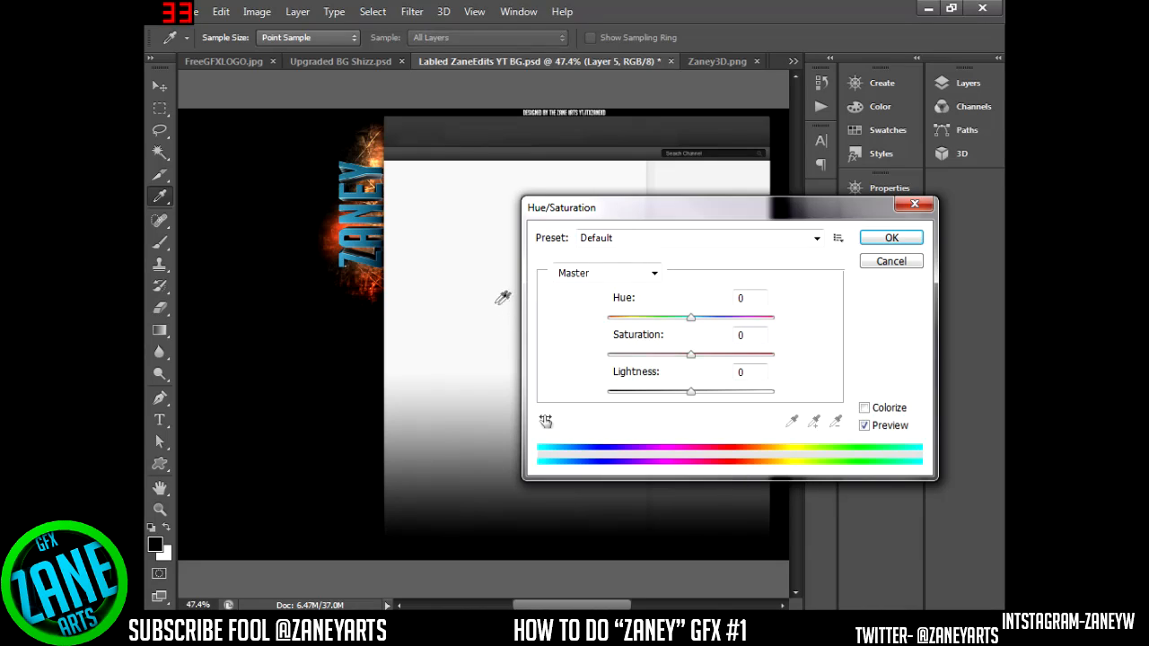
pyautogui.moveTo(686, 318)
pyautogui.mouseDown()
pyautogui.moveTo(660, 320)
pyautogui.moveTo(691, 320)
pyautogui.moveTo(671, 334)
pyautogui.mouseUp()
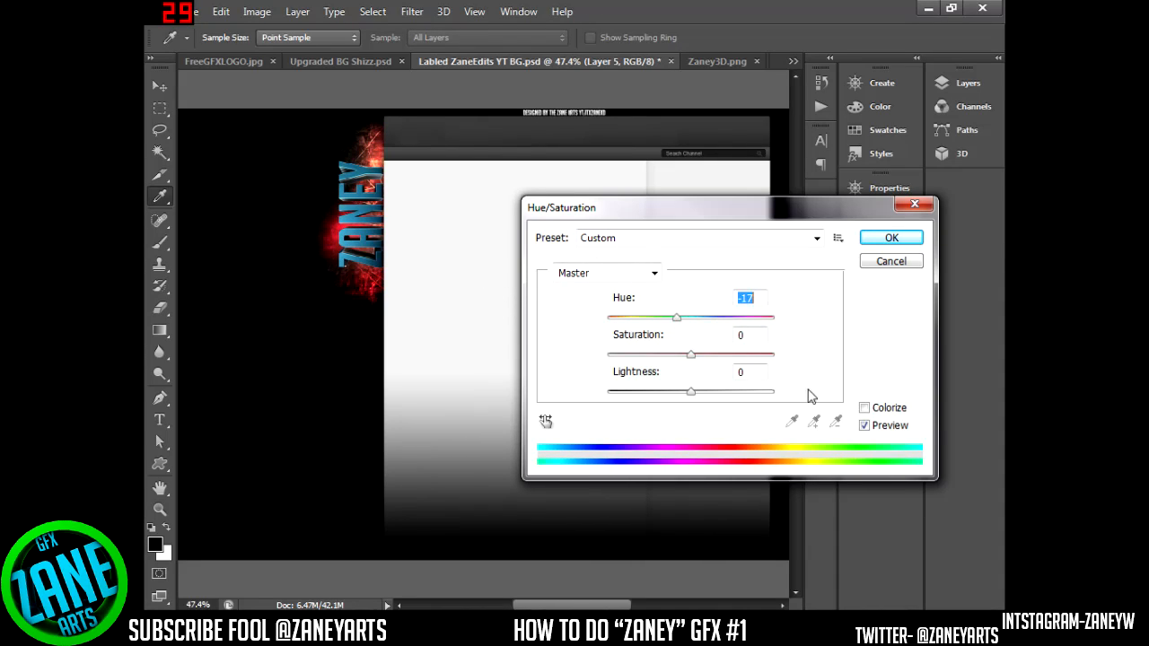
pyautogui.click(864, 409)
pyautogui.moveTo(665, 318); pyautogui.dragTo(637, 338)
pyautogui.moveTo(691, 392); pyautogui.dragTo(702, 395)
pyautogui.click(891, 237)
pyautogui.press('v')
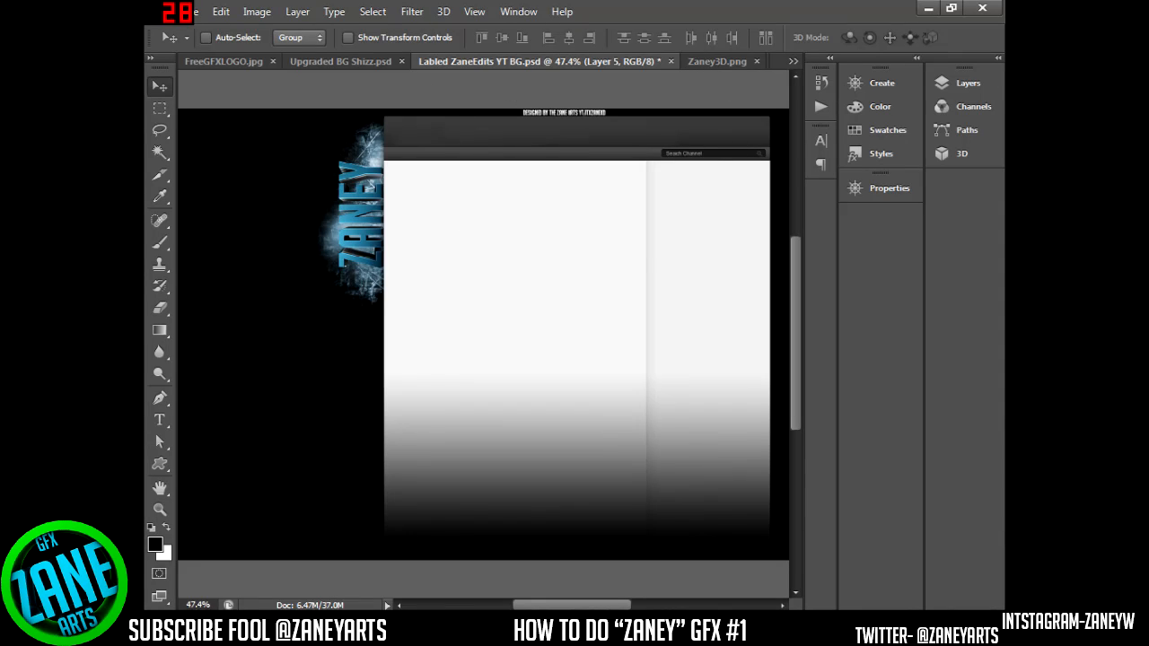
# - Duplicate Layer 5 as Layer 5 copy and move the copy above the Txt group
pyautogui.click(989, 81)
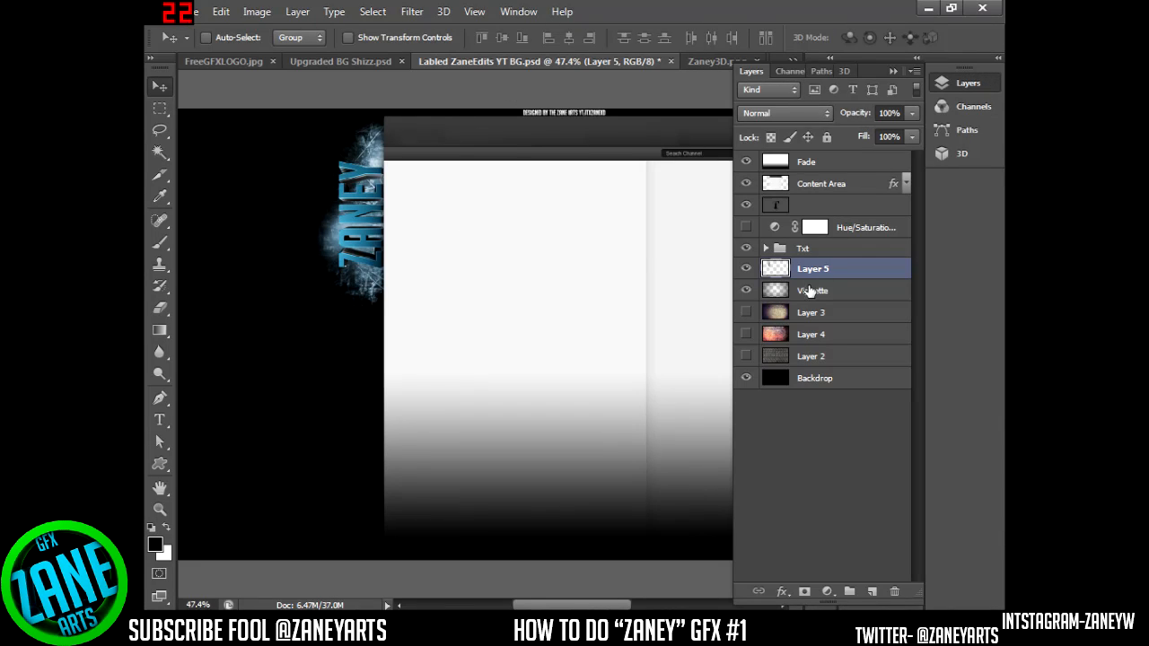
pyautogui.rightClick(811, 273)
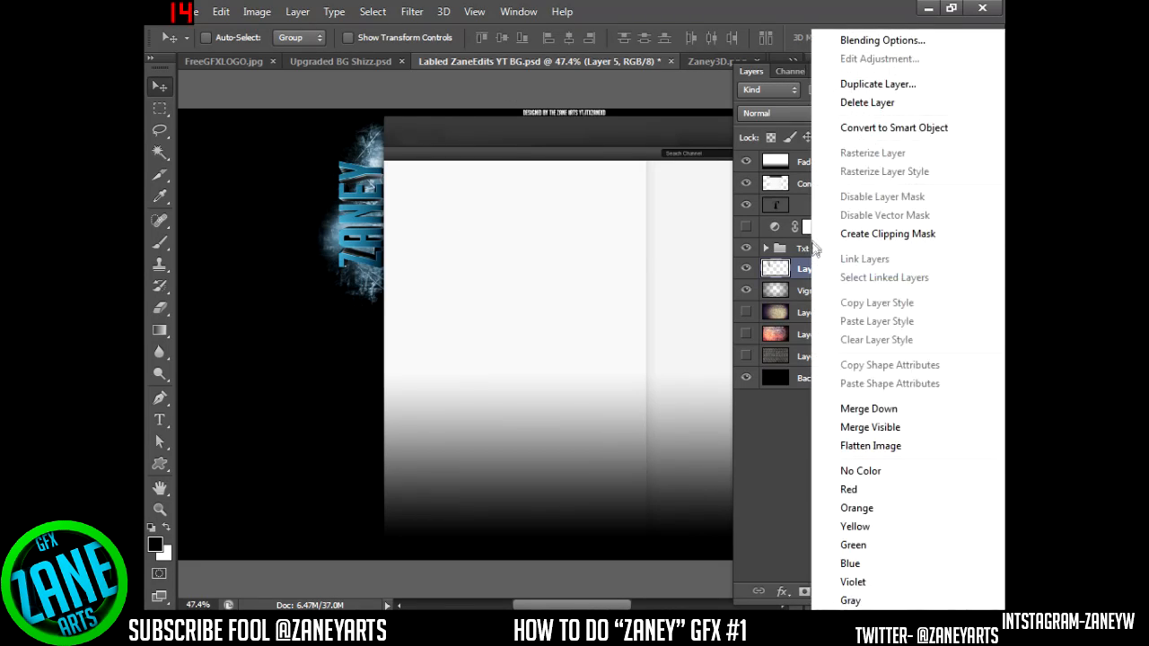
pyautogui.click(873, 83)
pyautogui.click(844, 190)
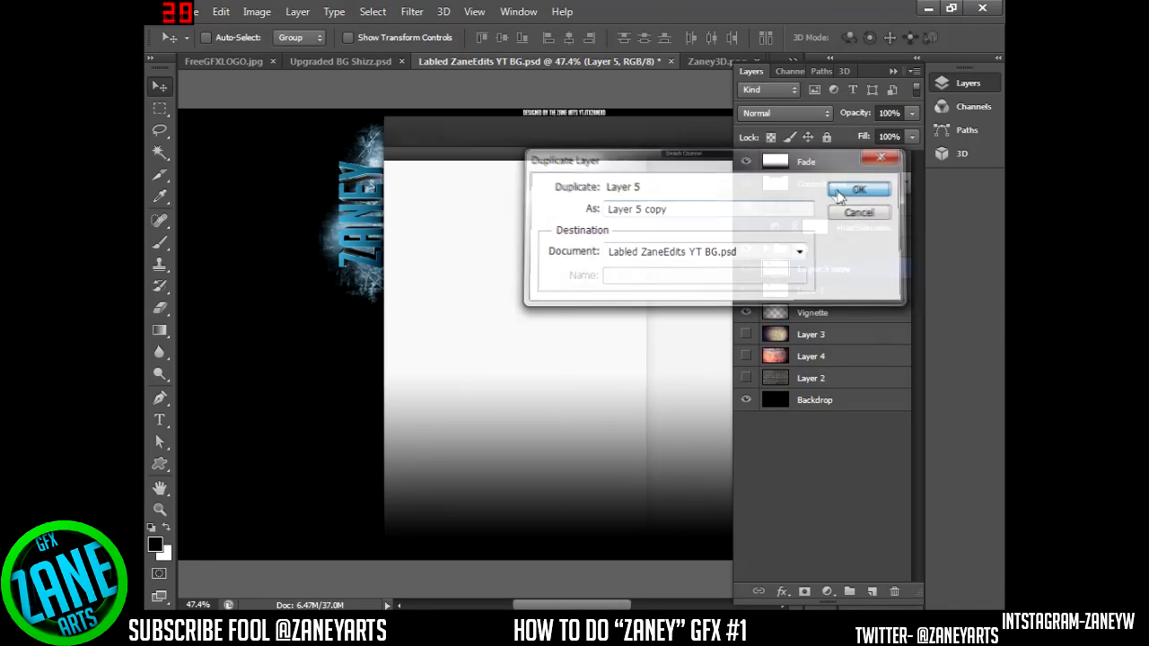
pyautogui.moveTo(803, 284); pyautogui.dragTo(805, 244)
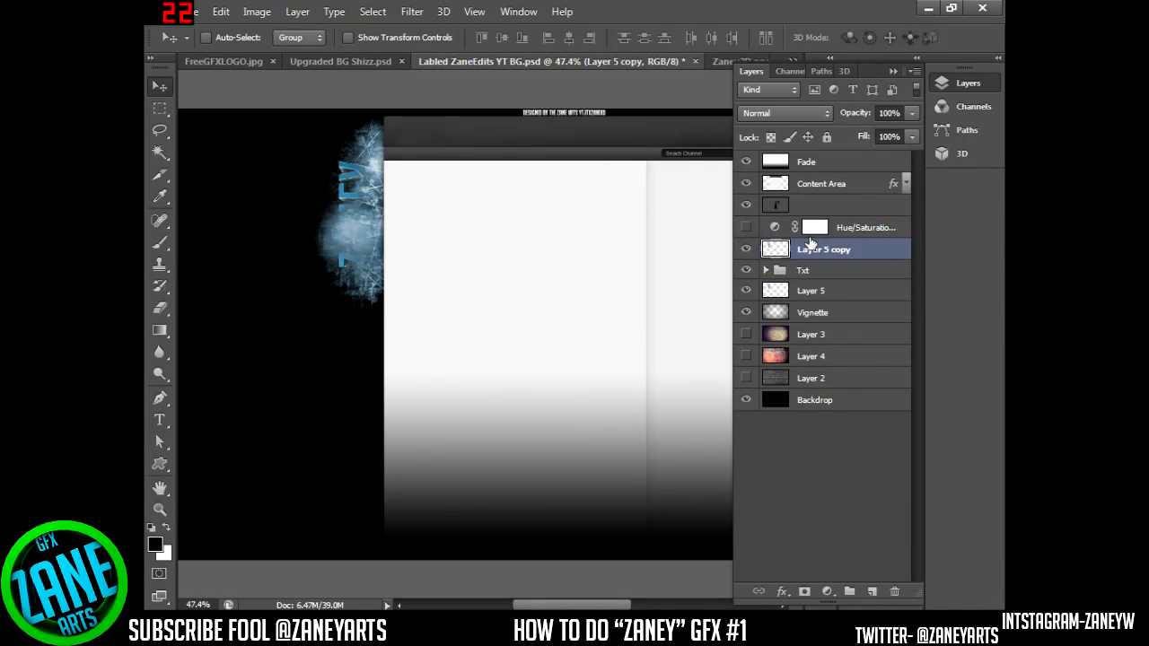
# - Set the blending mode of Layer 5 copy to Overlay and leave only that layer selected
pyautogui.click(822, 116)
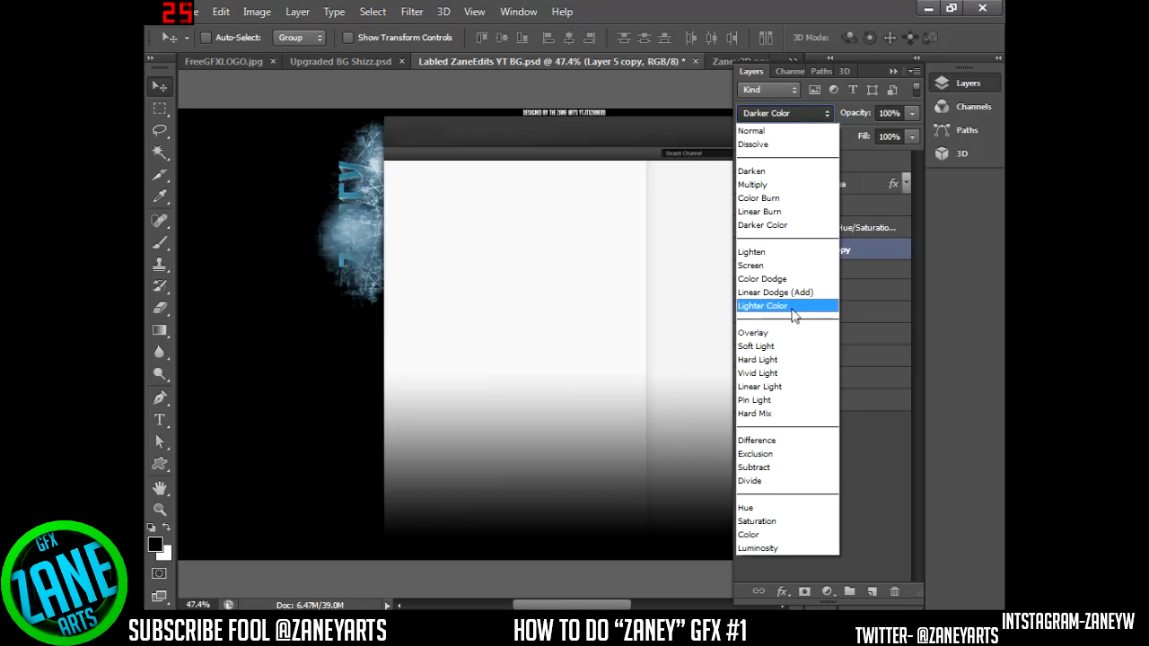
pyautogui.click(771, 334)
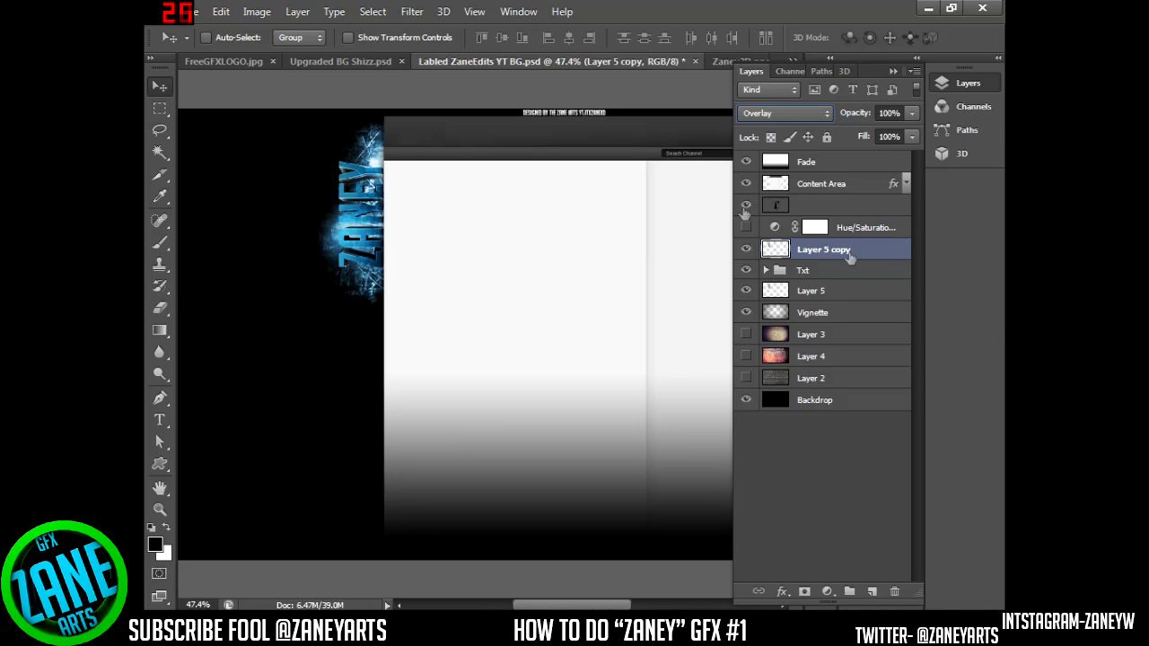
pyautogui.keyDown('shift'); pyautogui.click(808, 294); pyautogui.keyUp('shift')
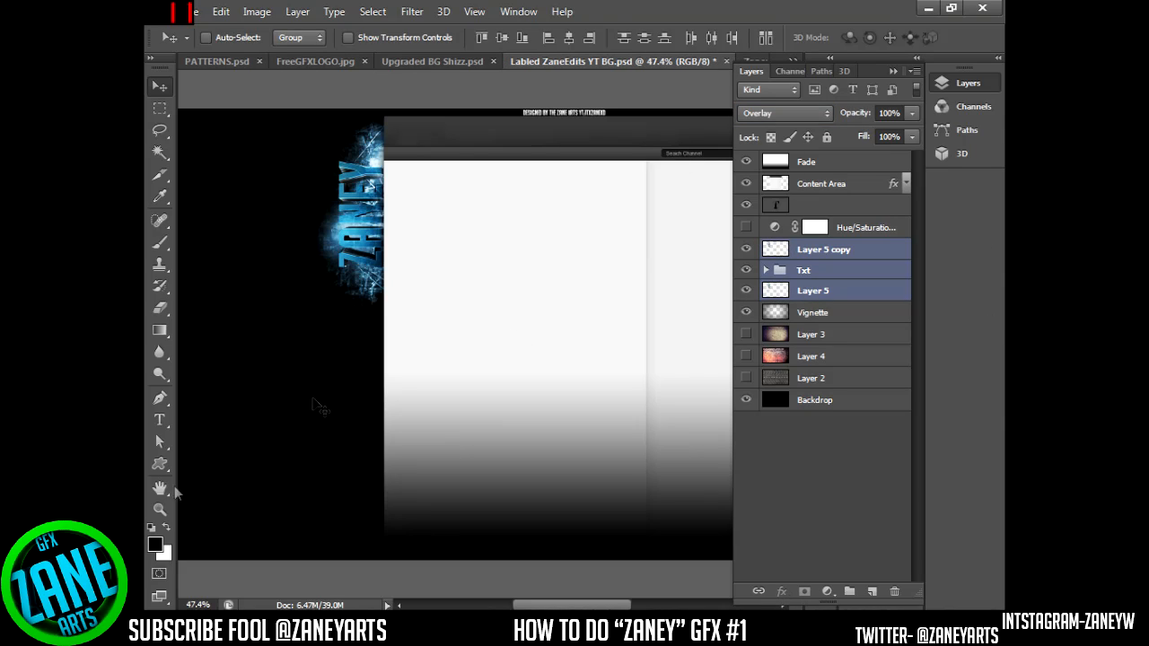
pyautogui.click(848, 251)
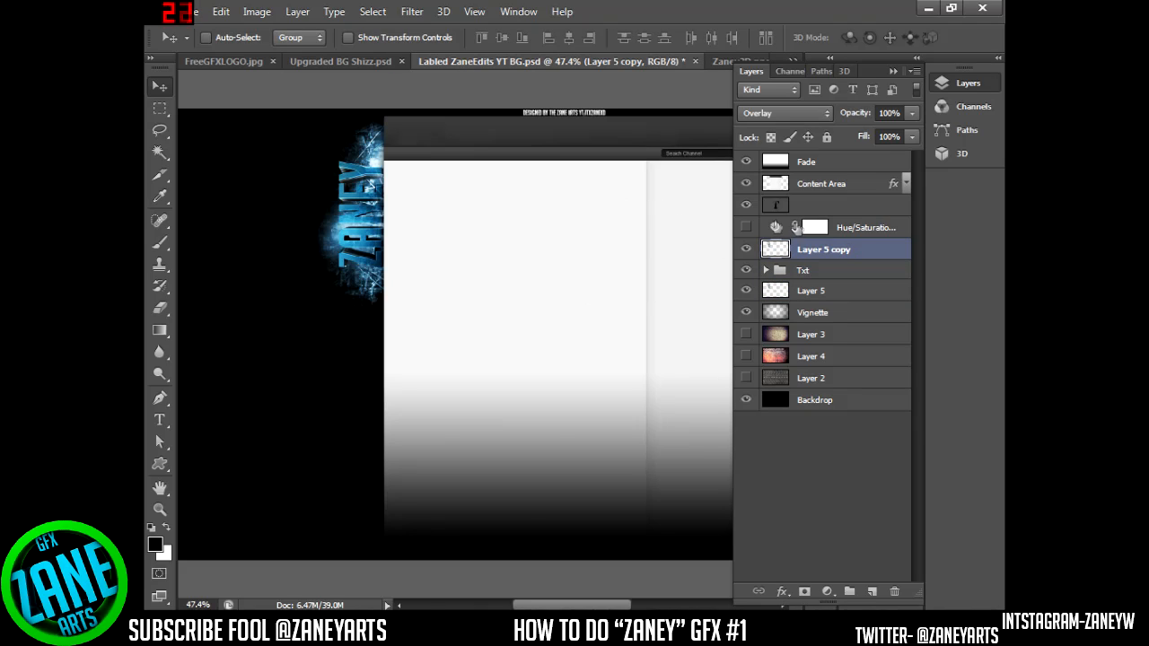
# - Open the light image Flare 7.png from the lights folder
pyautogui.moveTo(542, 607); pyautogui.dragTo(556, 558)
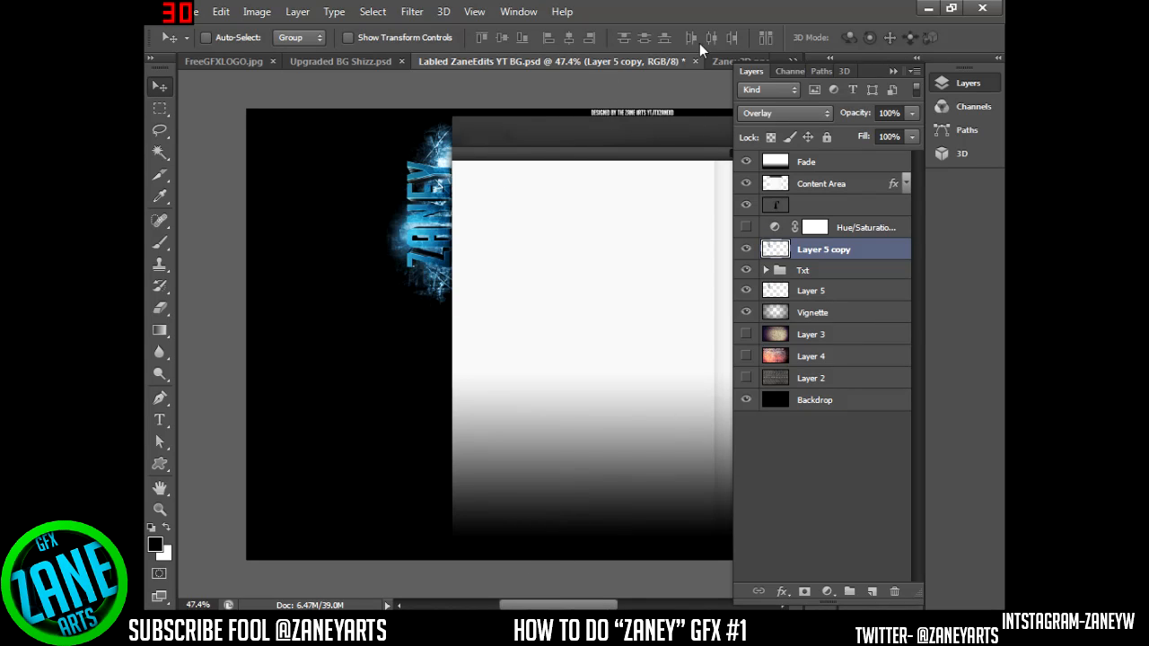
pyautogui.click(197, 13)
pyautogui.click(227, 46)
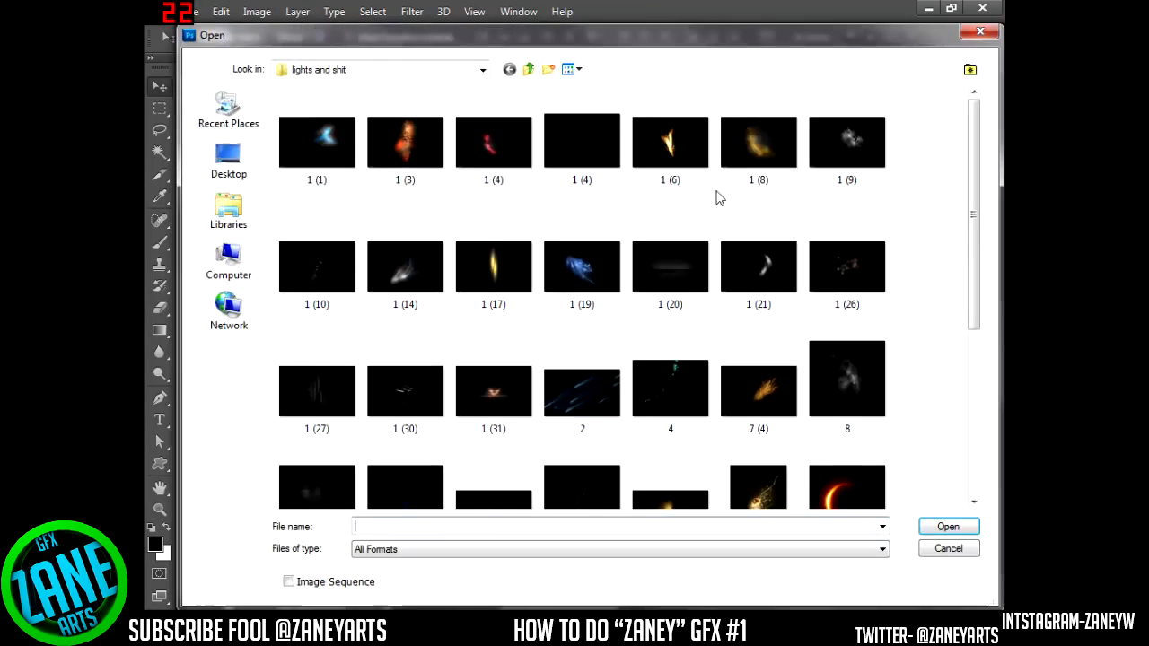
pyautogui.moveTo(972, 267); pyautogui.dragTo(956, 411)
pyautogui.click(317, 373)
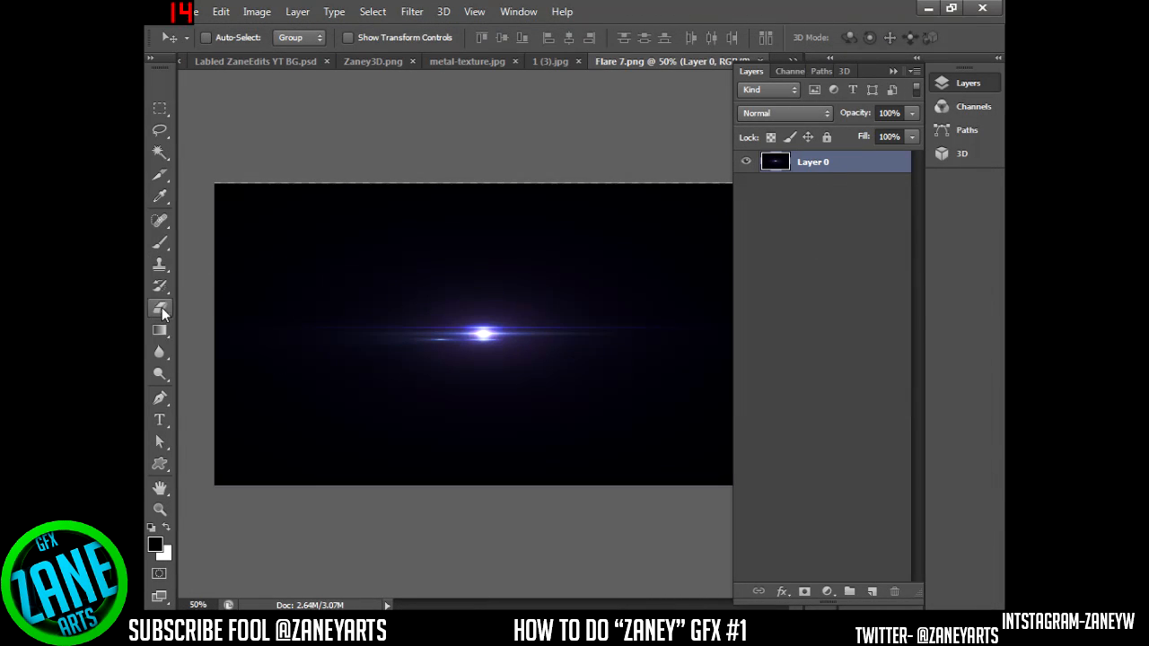
# - Try erasing the black background of Flare 7.png with the Background Eraser at size 1500, and close the image without saving
pyautogui.click(160, 308)
pyautogui.click(255, 320)
pyautogui.press(']')
pyautogui.press(']')
pyautogui.press(']')
pyautogui.press(']')
pyautogui.press(']')
pyautogui.press(']')
pyautogui.press(']')
pyautogui.press(']')
pyautogui.press(']')
pyautogui.press(']')
pyautogui.press(']')
pyautogui.press(']')
pyautogui.press(']')
pyautogui.press(']')
pyautogui.press(']')
pyautogui.press(']')
pyautogui.press(']')
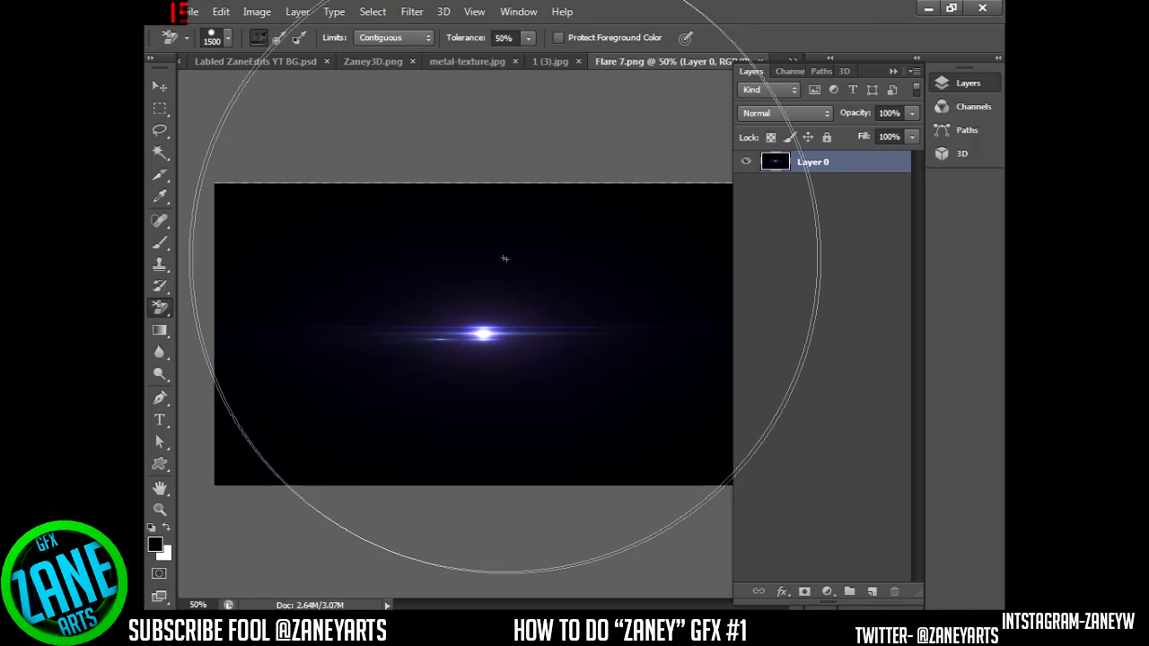
pyautogui.click(648, 302)
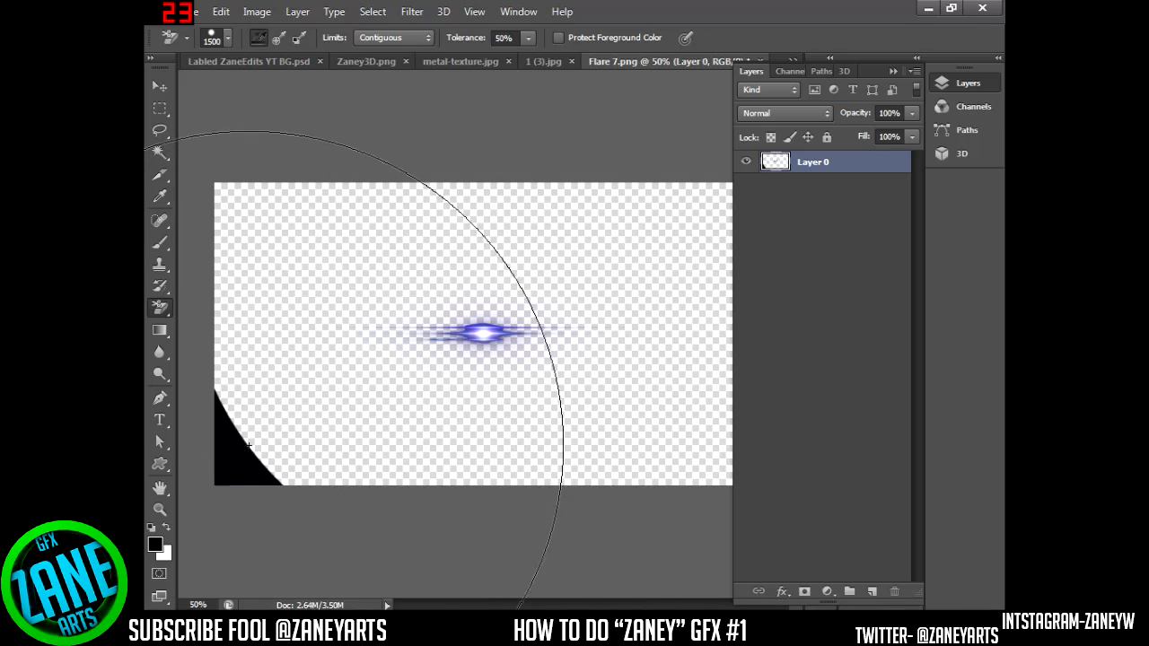
pyautogui.click(395, 404)
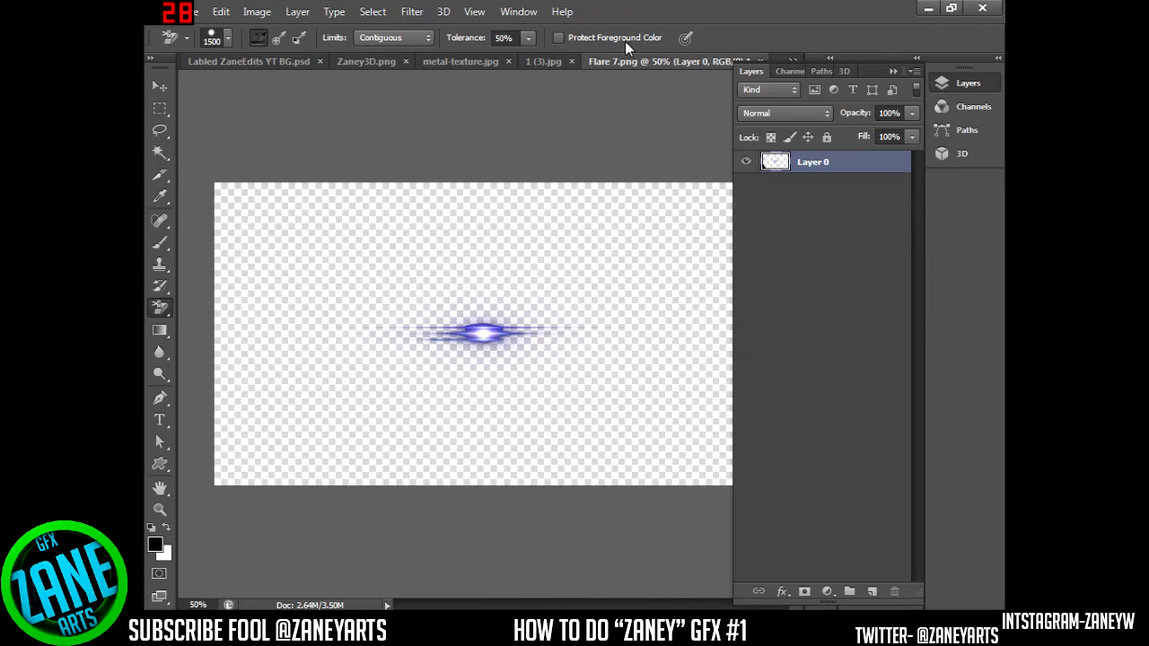
pyautogui.click(759, 59)
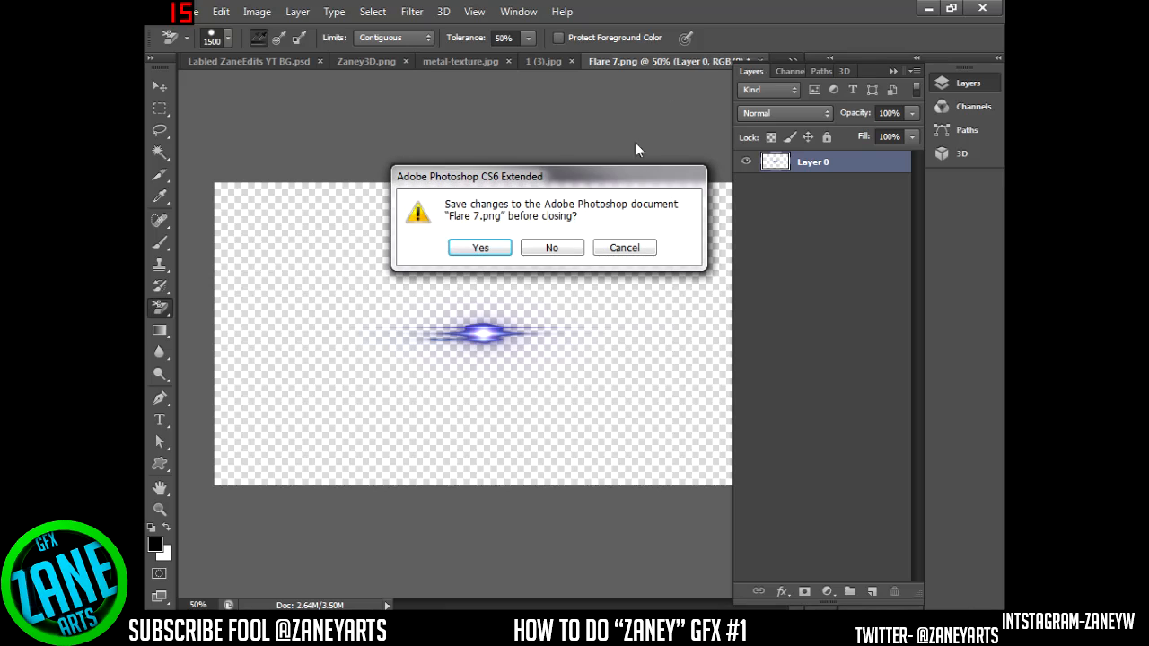
pyautogui.click(549, 248)
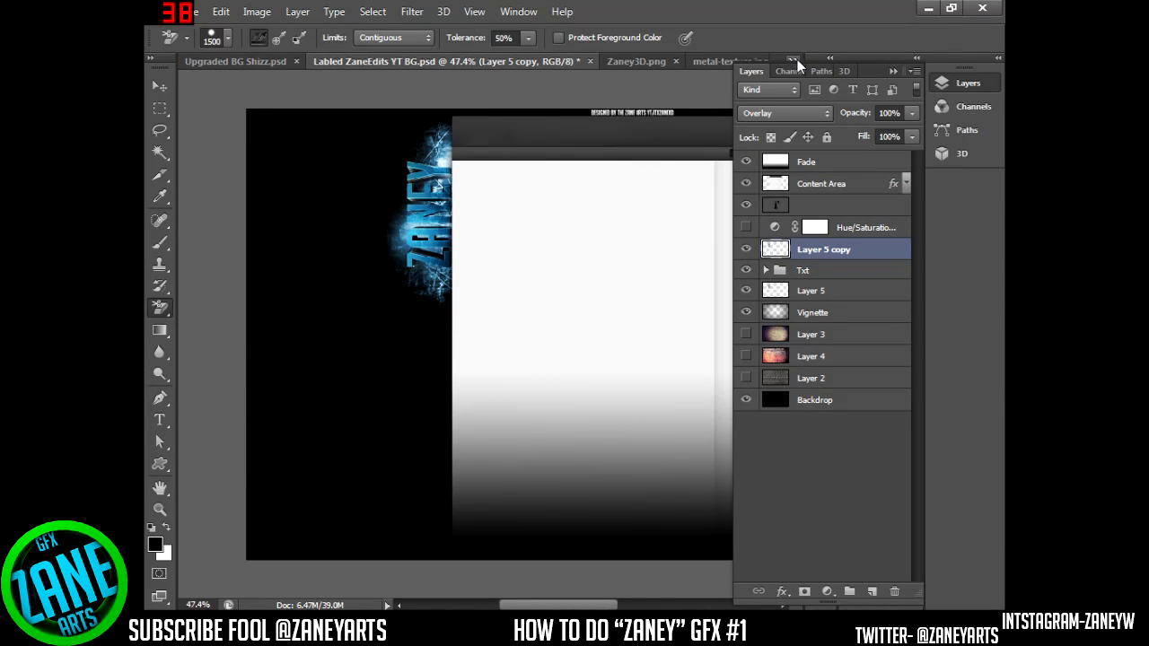
# - Collapse the layer list and switch to the open Green.png document
pyautogui.click(895, 69)
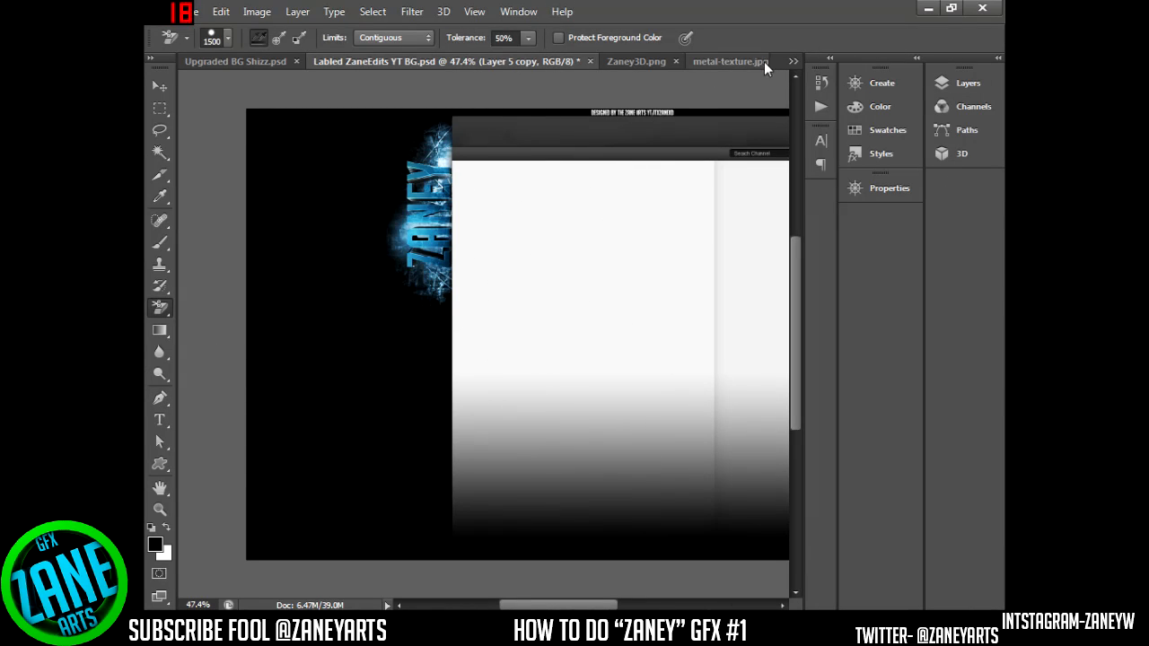
pyautogui.click(790, 61)
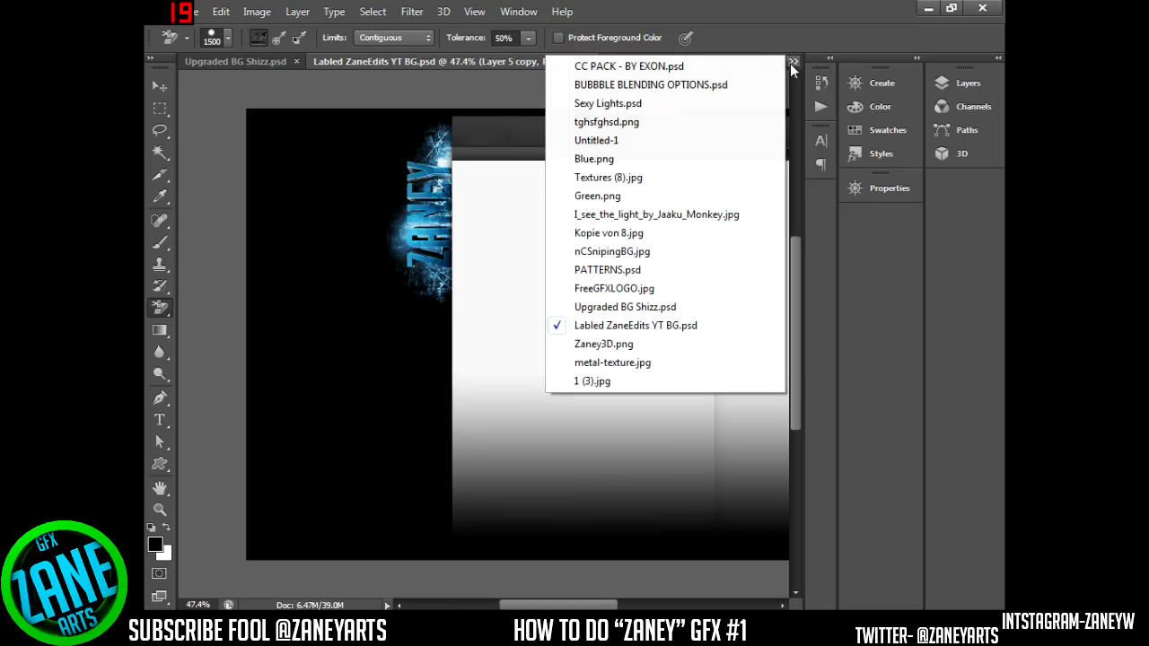
pyautogui.click(619, 195)
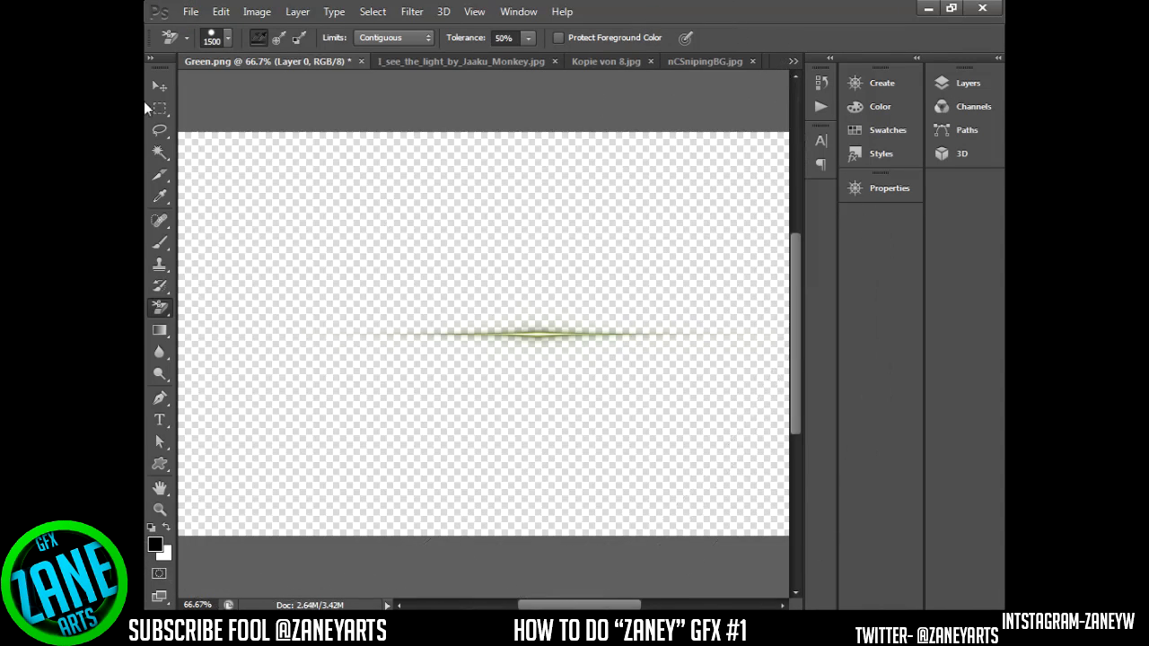
# - Copy the green flare from Green.png into PATTERNS.psd and collapse the side panels to widen the document area
pyautogui.click(162, 84)
pyautogui.moveTo(480, 308)
pyautogui.mouseDown()
pyautogui.moveTo(738, 101)
pyautogui.moveTo(719, 89)
pyautogui.moveTo(765, 63)
pyautogui.moveTo(636, 216)
pyautogui.moveTo(603, 226)
pyautogui.moveTo(605, 253)
pyautogui.mouseUp()
pyautogui.moveTo(709, 188)
pyautogui.mouseDown()
pyautogui.moveTo(759, 95)
pyautogui.moveTo(802, 83)
pyautogui.moveTo(796, 63)
pyautogui.moveTo(724, 139)
pyautogui.moveTo(754, 193)
pyautogui.mouseUp()
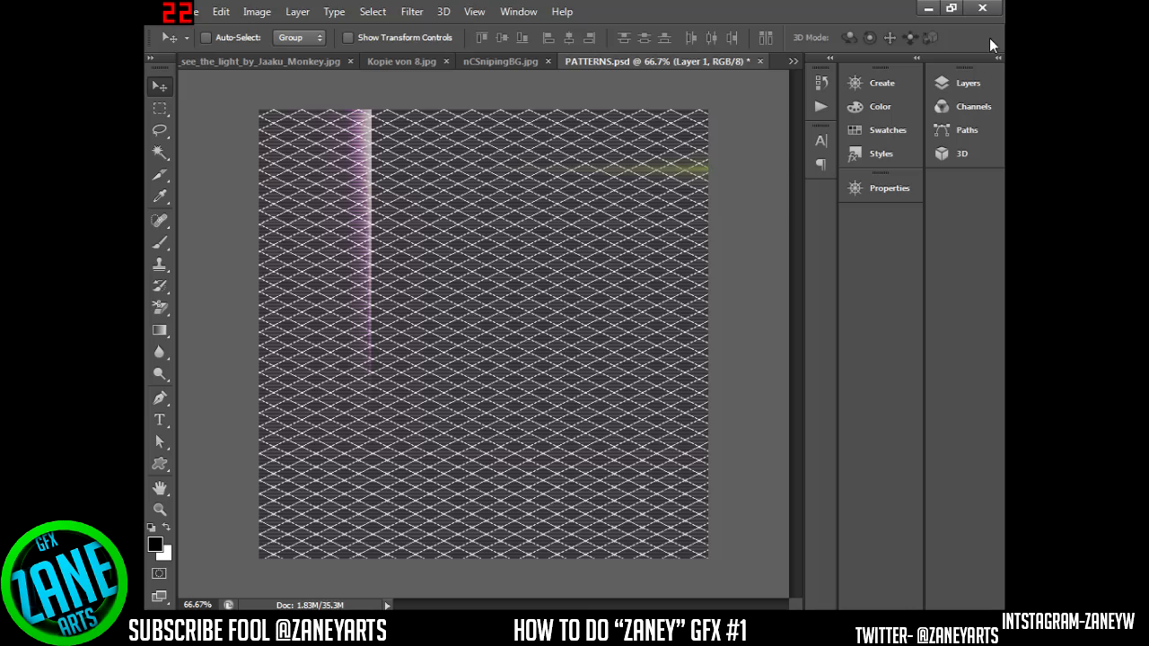
pyautogui.moveTo(977, 55); pyautogui.dragTo(813, 122)
pyautogui.hotkey('shift', 'Tab')
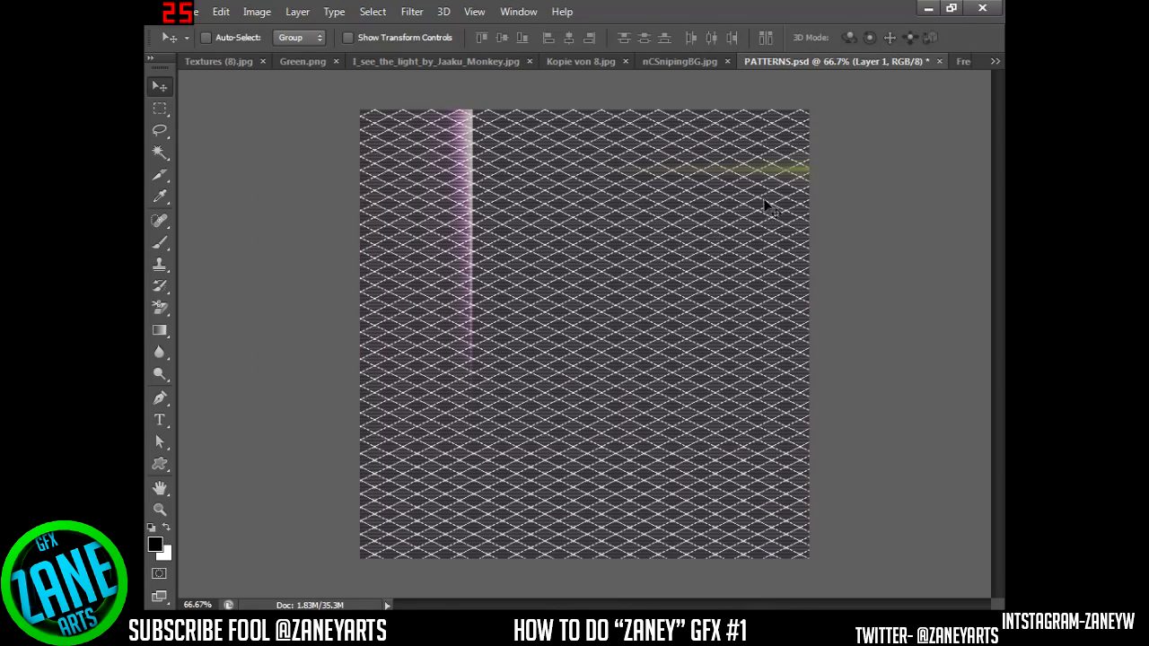
# - Copy the green flare into FreeGFXLOGO.jpg and close that image without saving
pyautogui.moveTo(765, 206)
pyautogui.mouseDown()
pyautogui.moveTo(962, 101)
pyautogui.moveTo(967, 40)
pyautogui.moveTo(964, 60)
pyautogui.mouseUp()
pyautogui.click(964, 61)
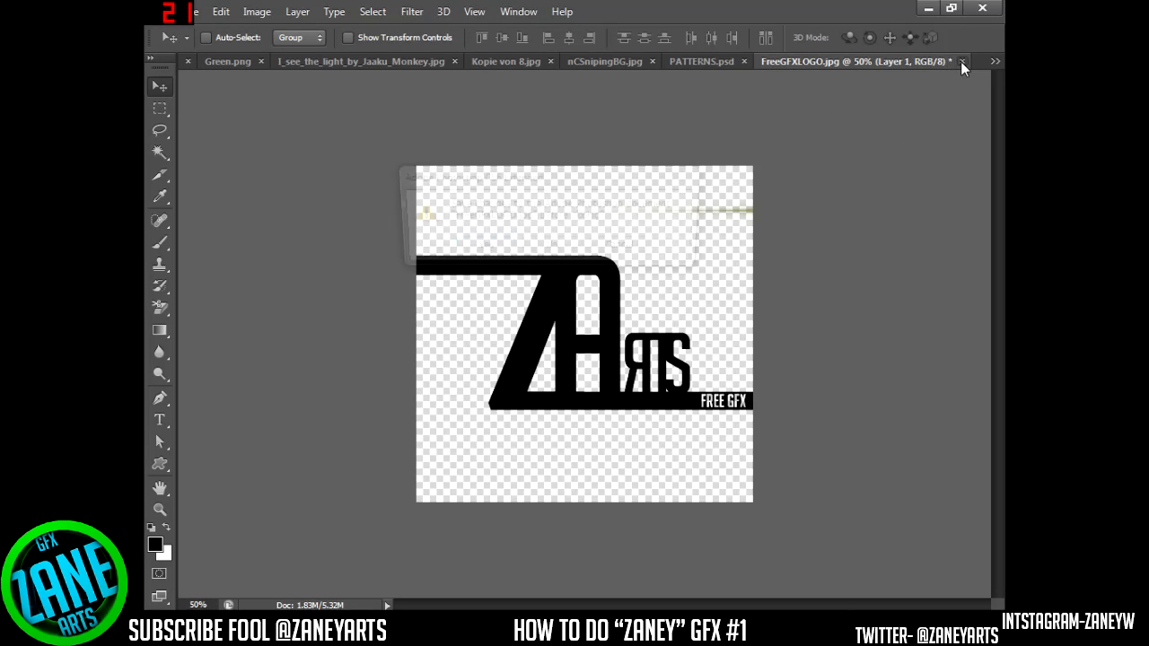
pyautogui.click(576, 255)
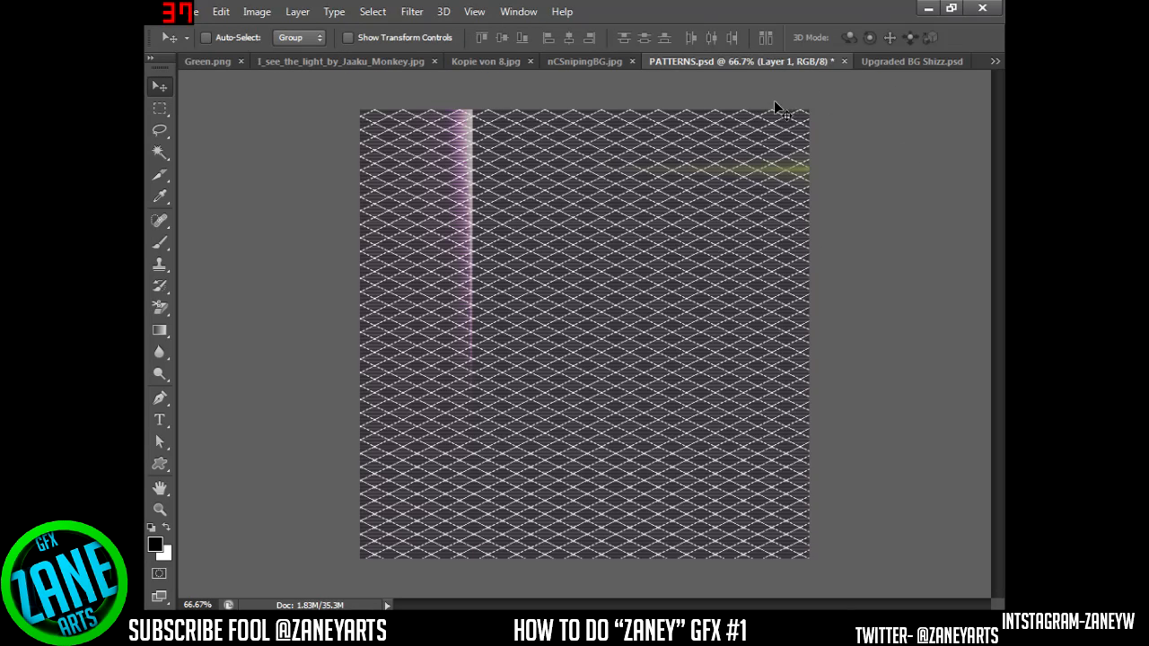
# - Close Upgraded BG Shizz.psd and PATTERNS.psd without saving the changes
pyautogui.click(947, 61)
pyautogui.click(961, 61)
pyautogui.click(564, 248)
pyautogui.click(844, 62)
pyautogui.click(545, 251)
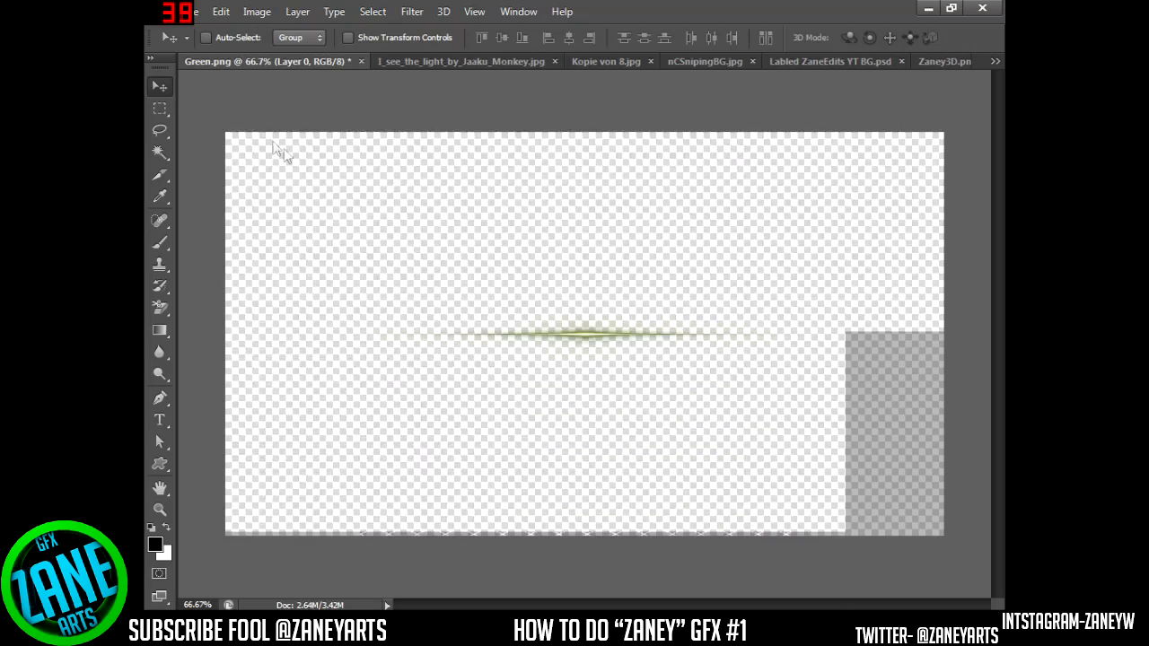
# - Copy the green flare from Green.png into Labled ZaneEdits YT BG.psd, rotated -90° along the outer edge of the ZANEY text
pyautogui.moveTo(440, 247); pyautogui.dragTo(242, 279)
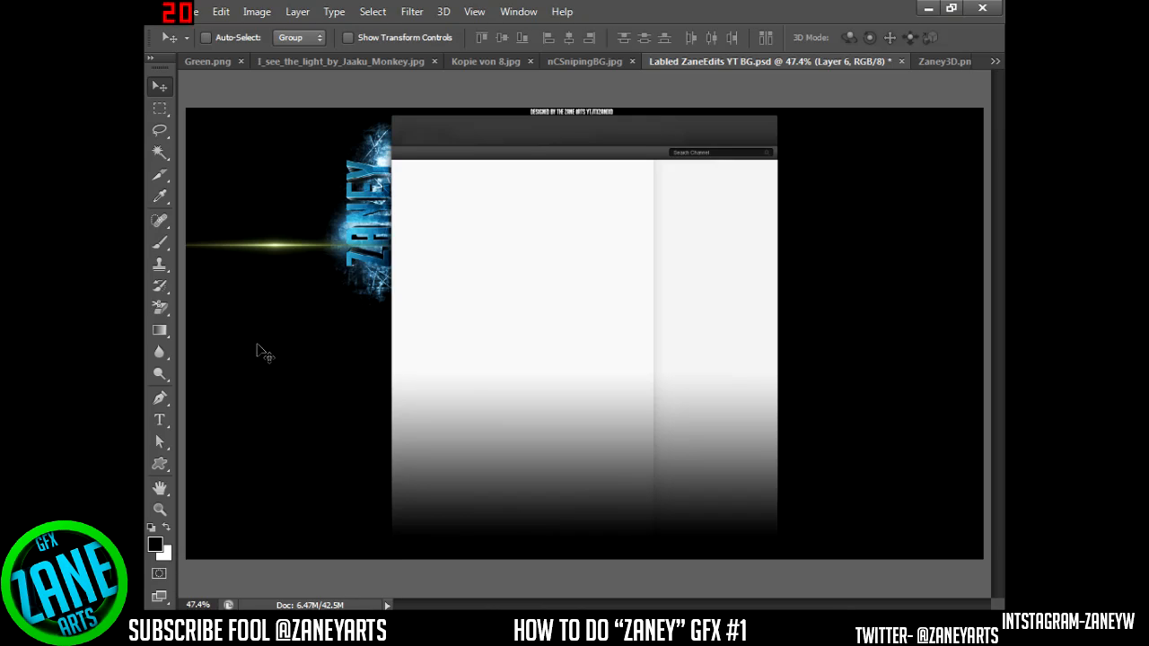
pyautogui.hotkey('ctrl', 't')
pyautogui.moveTo(554, 306); pyautogui.dragTo(541, 222)
pyautogui.moveTo(544, 167); pyautogui.dragTo(394, 327)
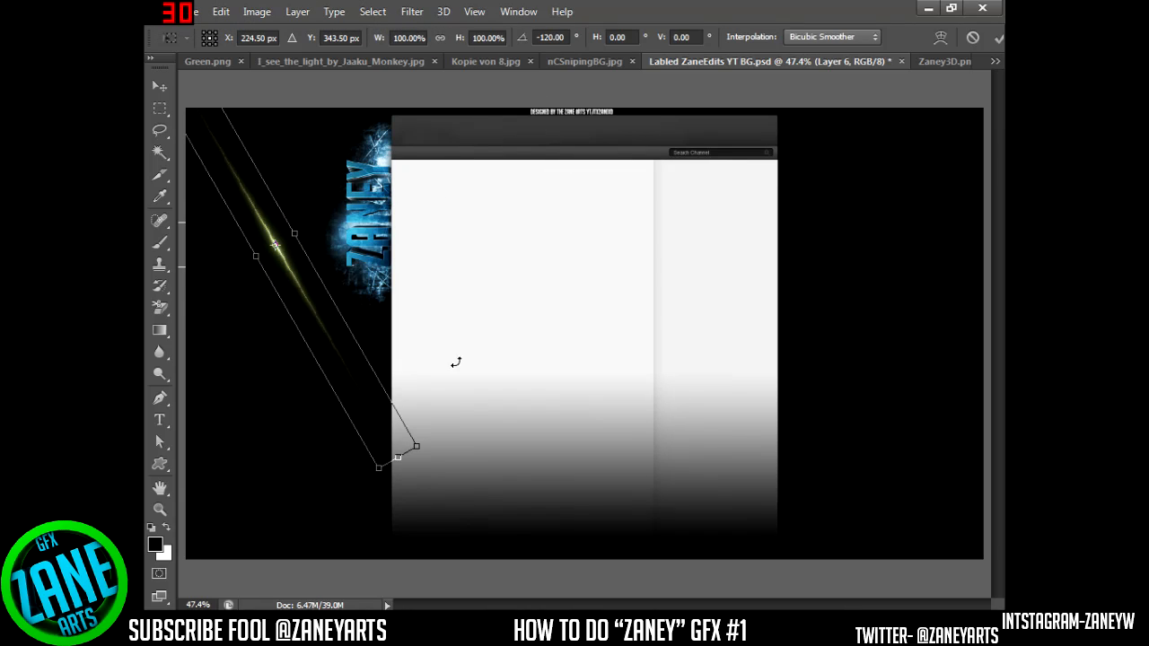
pyautogui.moveTo(446, 485); pyautogui.dragTo(400, 492)
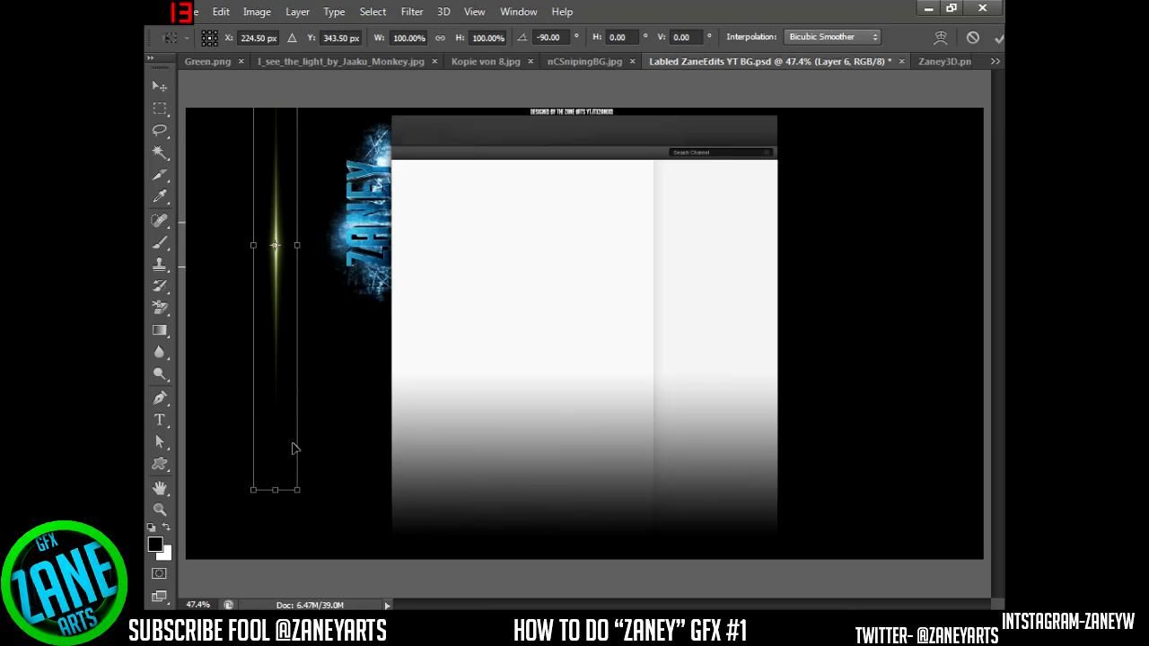
pyautogui.press('Return')
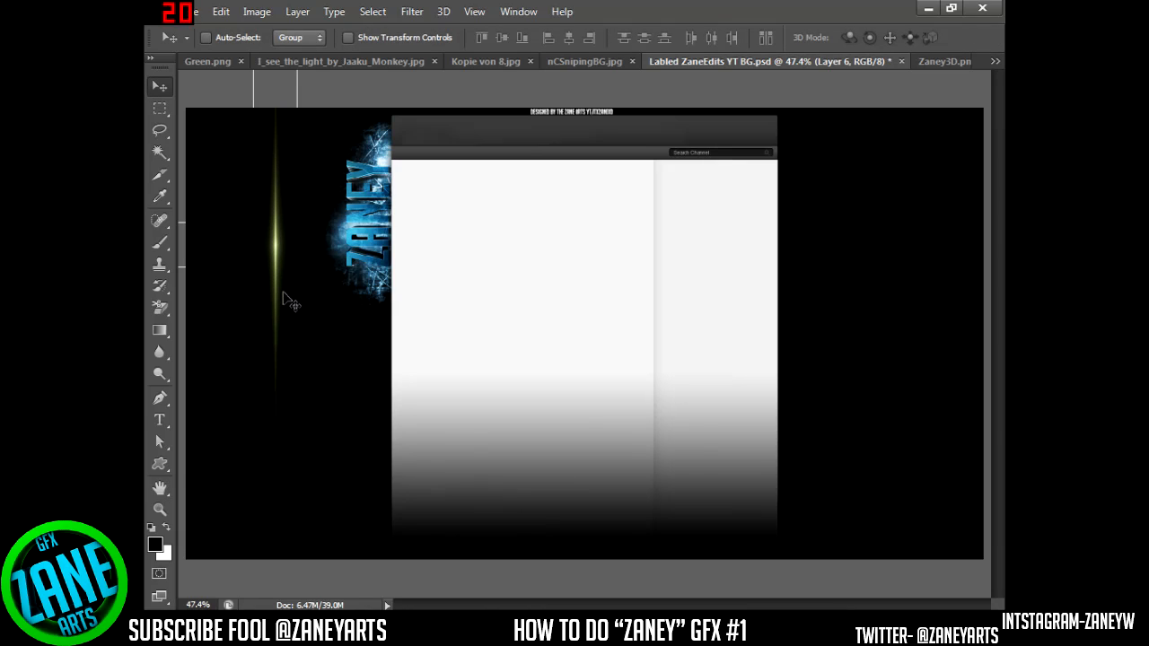
pyautogui.moveTo(330, 290); pyautogui.dragTo(348, 288)
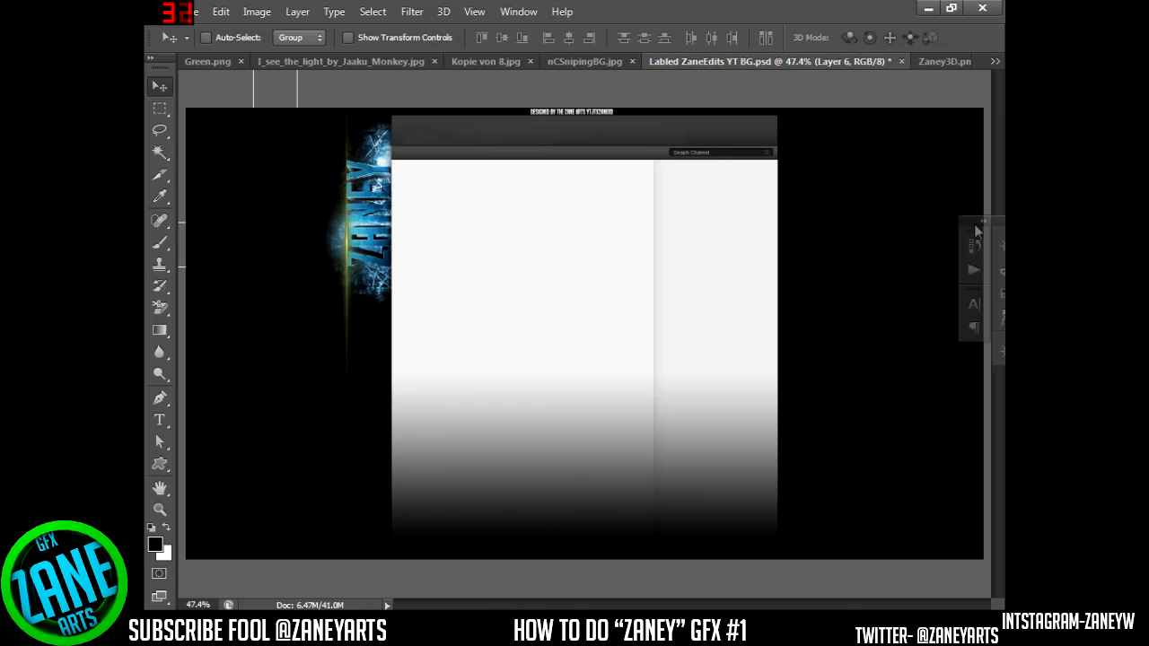
# - Duplicate the flare layer, Layer 6, and move the copy to the edge where the ZANEY text meets the content area
pyautogui.press('Tab')
pyautogui.click(864, 244)
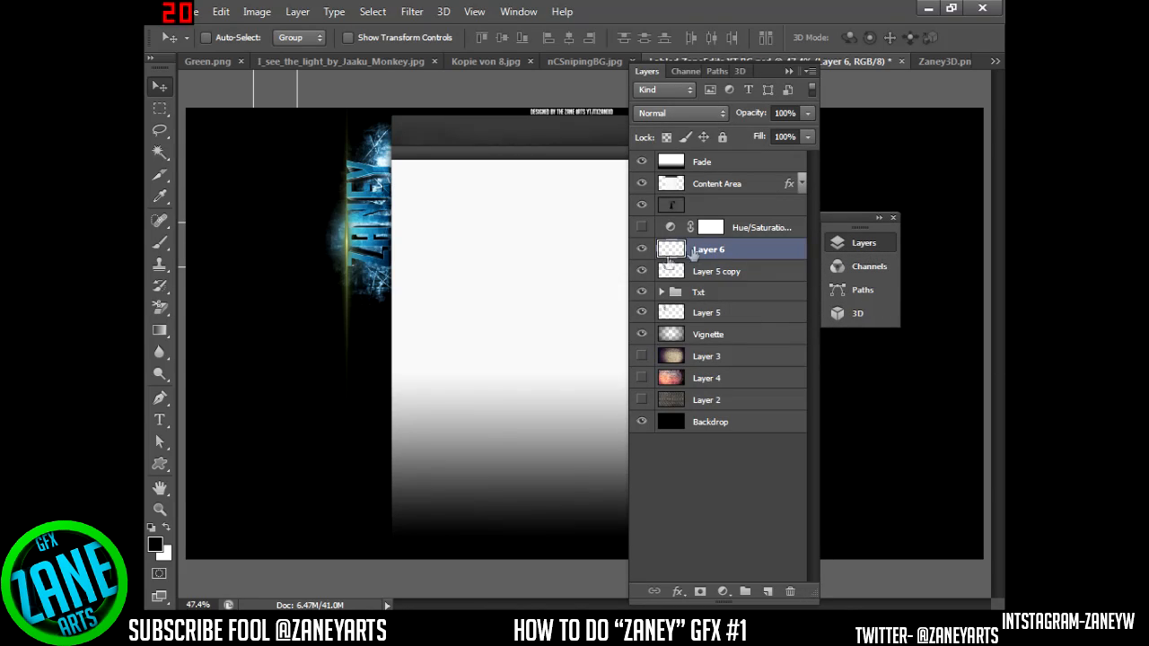
pyautogui.rightClick(717, 257)
pyautogui.click(772, 84)
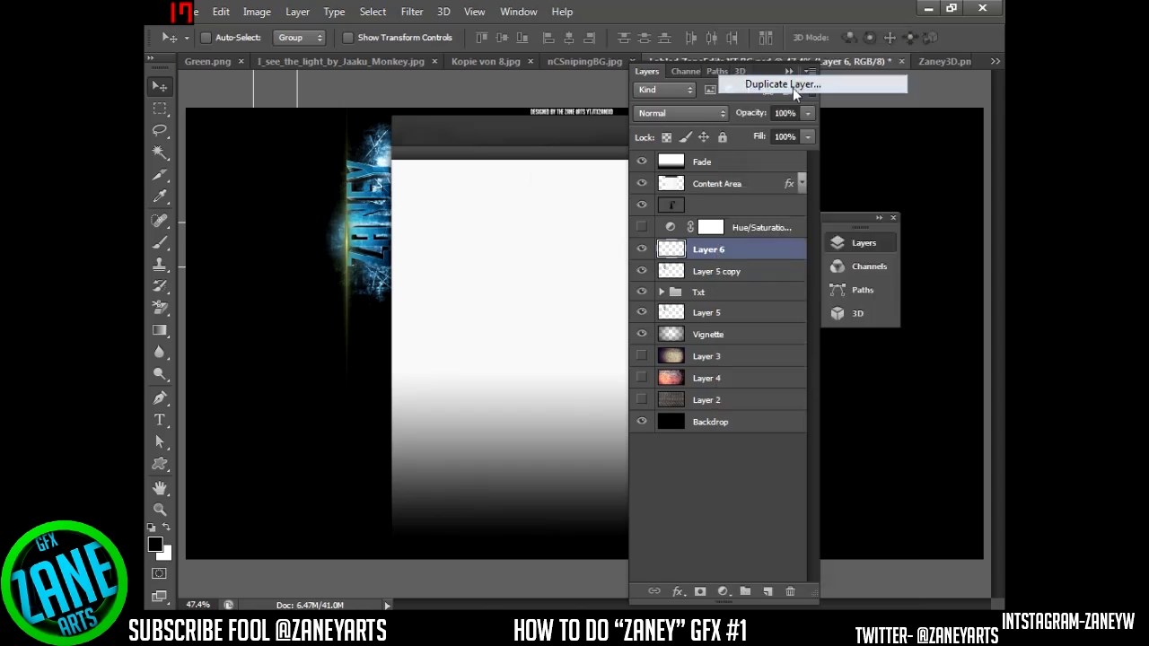
pyautogui.click(864, 189)
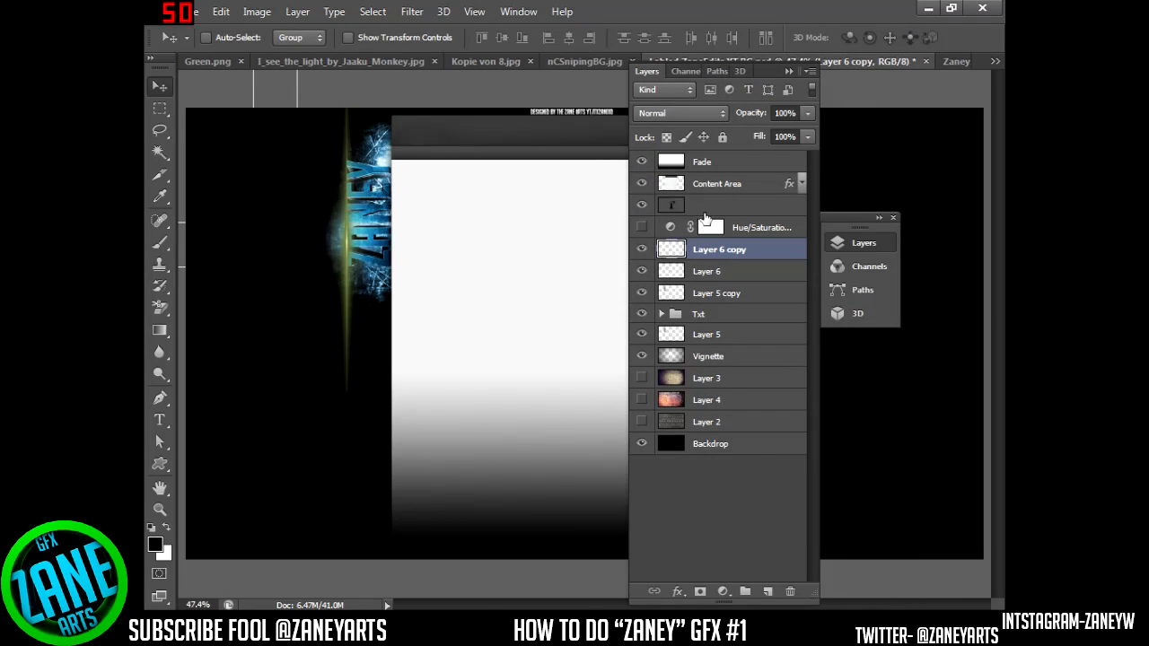
pyautogui.moveTo(356, 256); pyautogui.dragTo(383, 220)
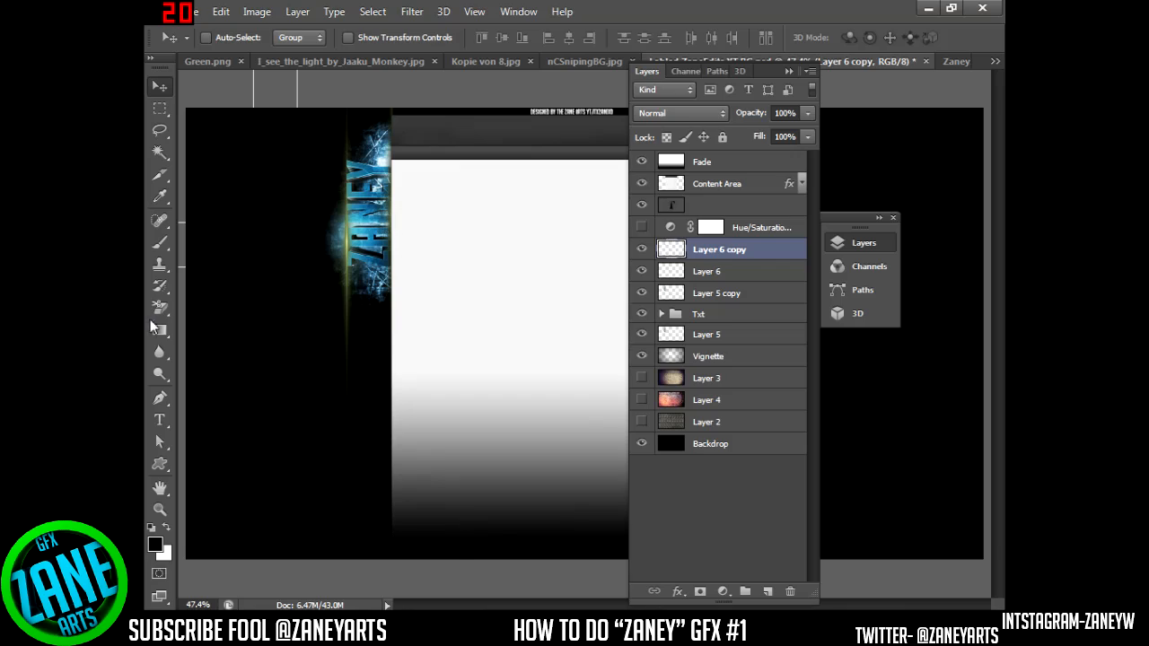
# - Fine-tune the flare copy's position so it lines up with the content area's edge beside the text
pyautogui.click(159, 509)
pyautogui.click(390, 196)
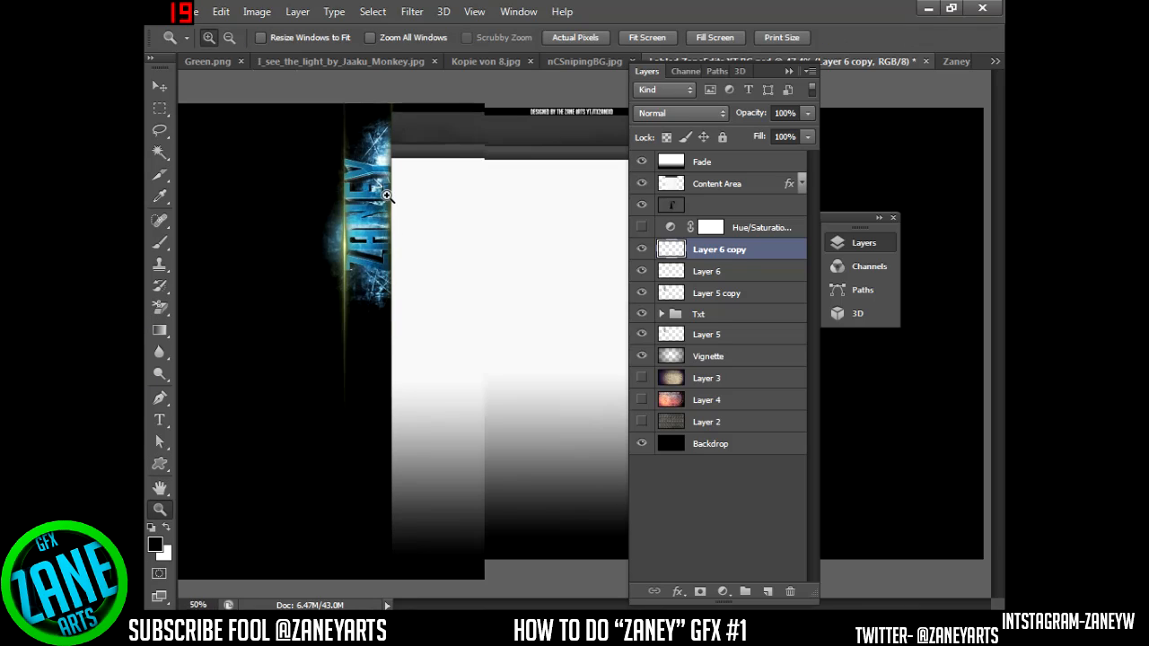
pyautogui.click(389, 196)
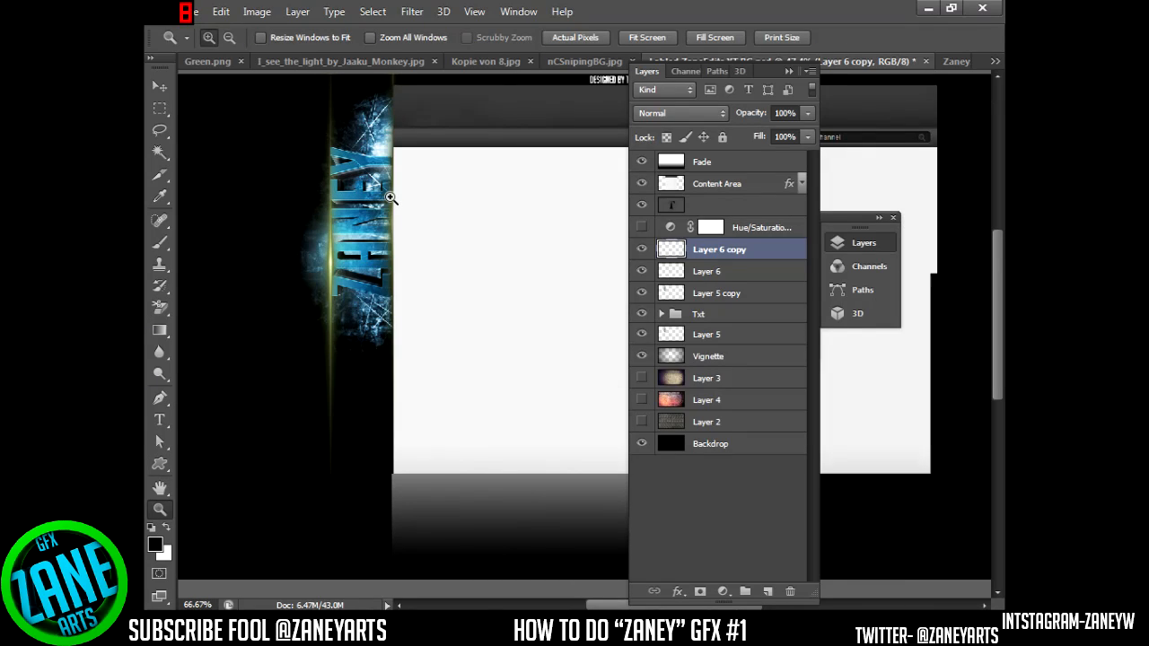
pyautogui.click(389, 196)
pyautogui.click(283, 357)
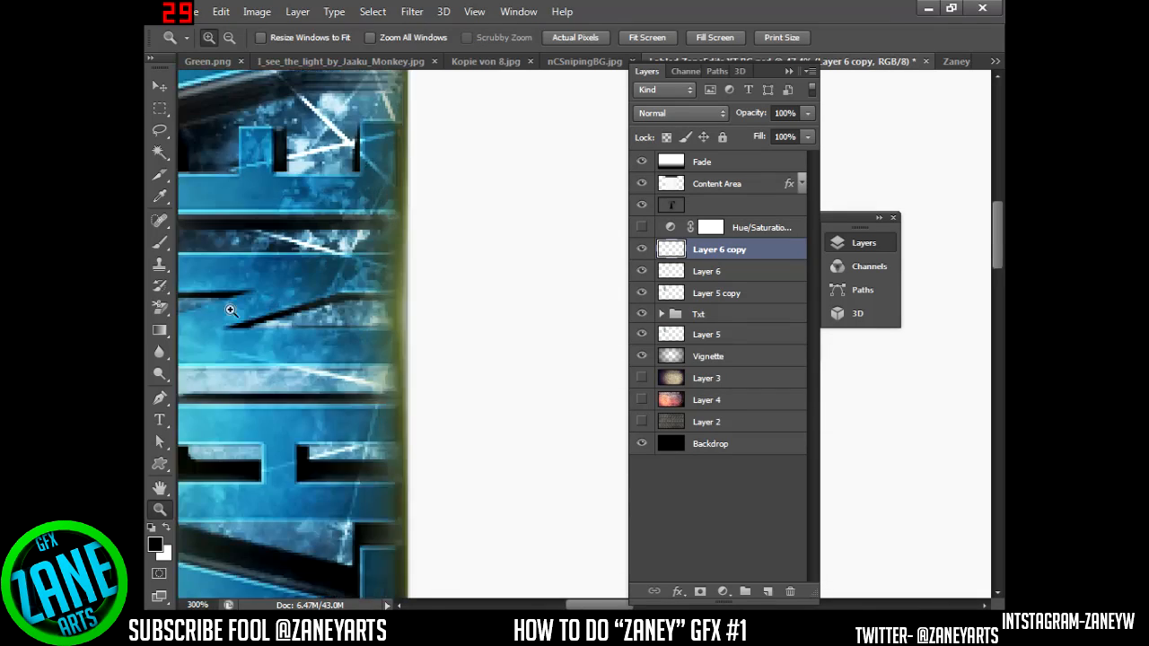
pyautogui.click(284, 358)
pyautogui.rightClick(358, 324)
pyautogui.click(402, 419)
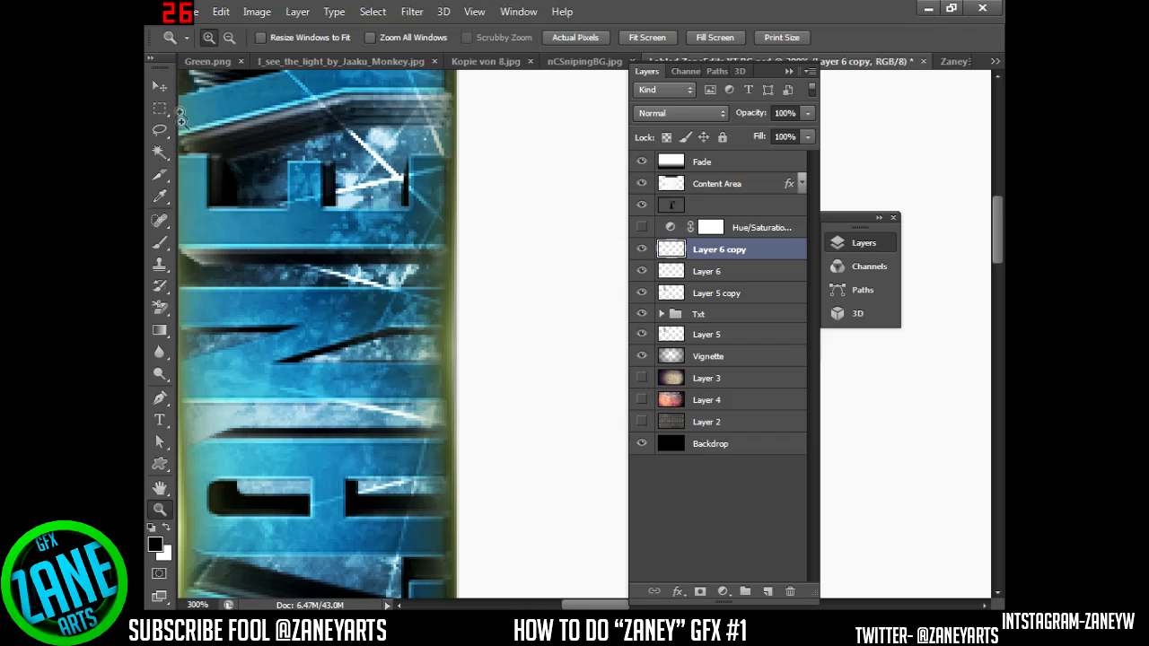
pyautogui.click(160, 86)
pyautogui.moveTo(454, 295)
pyautogui.mouseDown()
pyautogui.moveTo(431, 302)
pyautogui.moveTo(439, 306)
pyautogui.mouseUp()
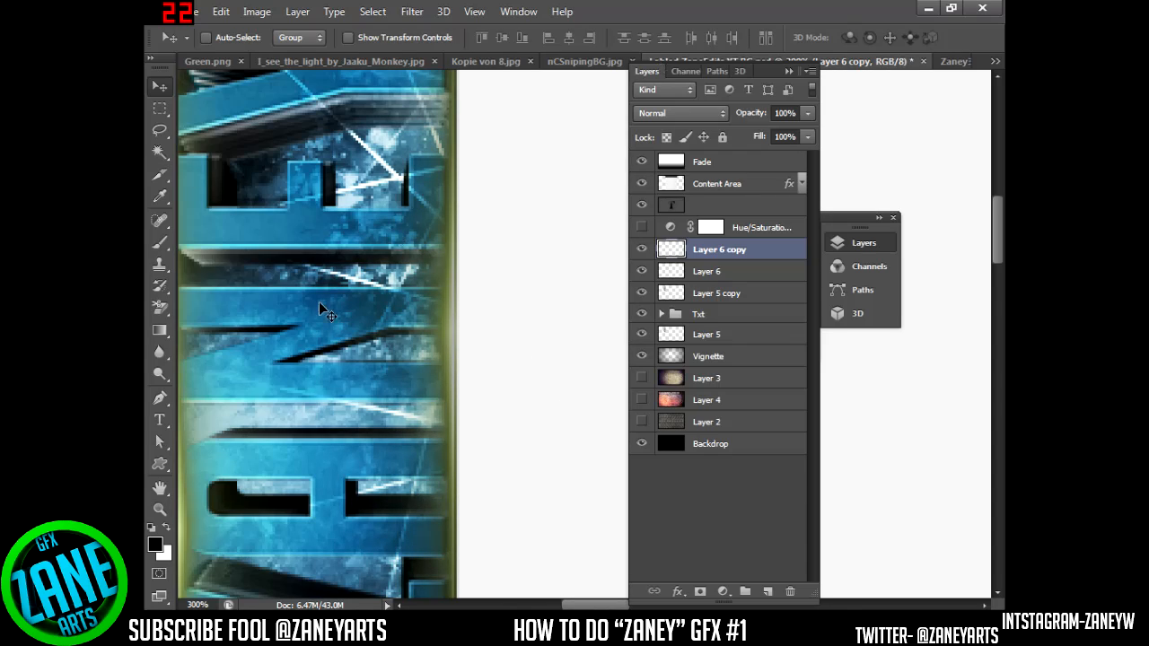
pyautogui.click(164, 509)
pyautogui.rightClick(300, 397)
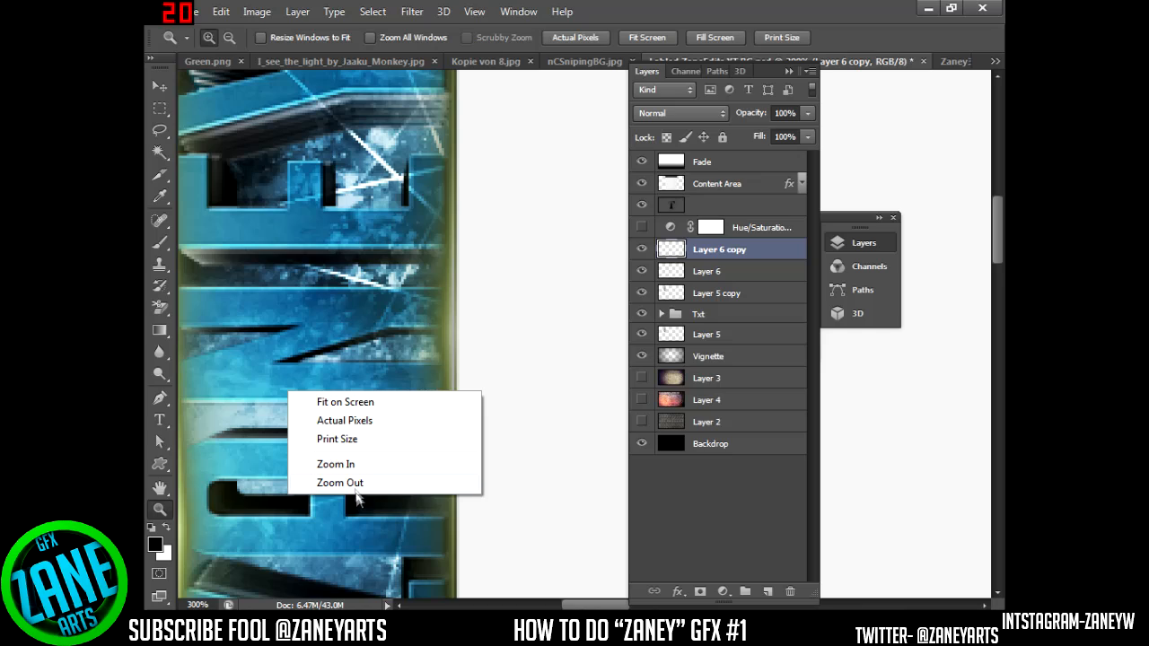
pyautogui.click(344, 402)
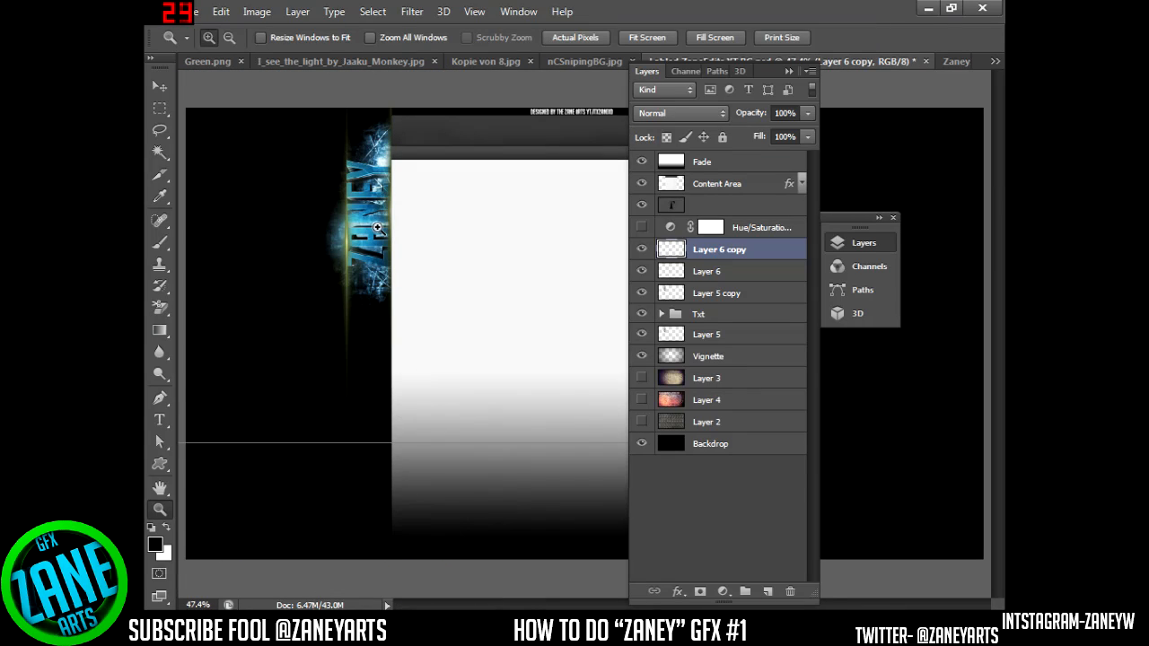
# - Colorize the Layer 6 copy flare blue with Hue/Saturation, adjusting its hue and lightness
pyautogui.click(350, 206)
pyautogui.click(377, 197)
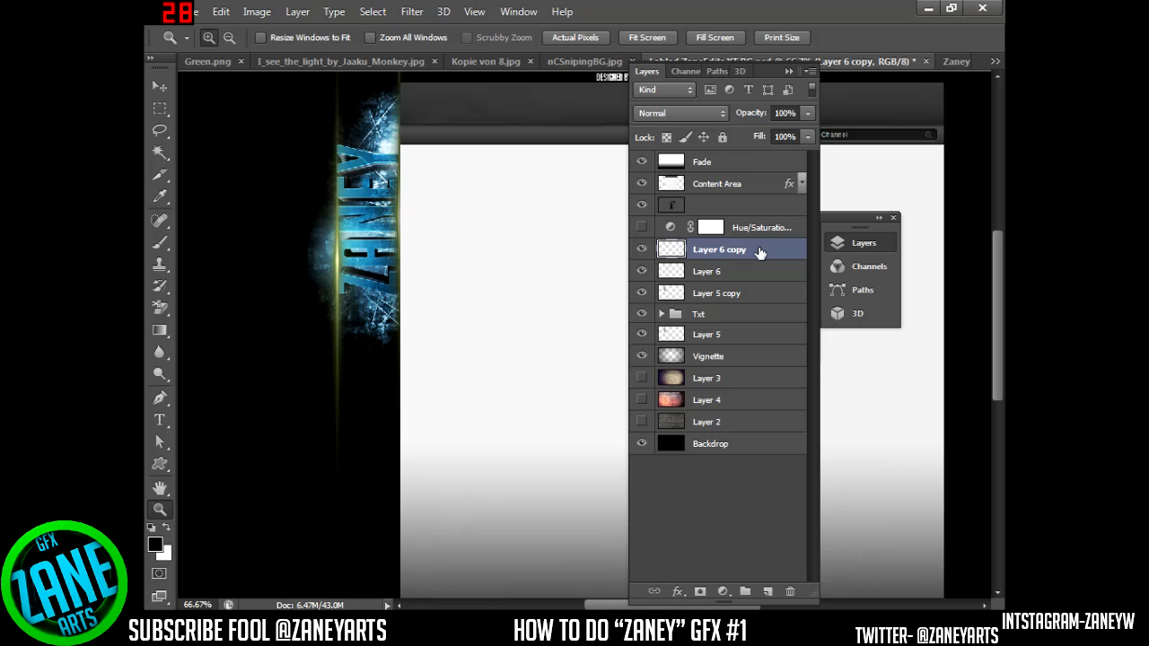
pyautogui.hotkey('ctrl', 'u')
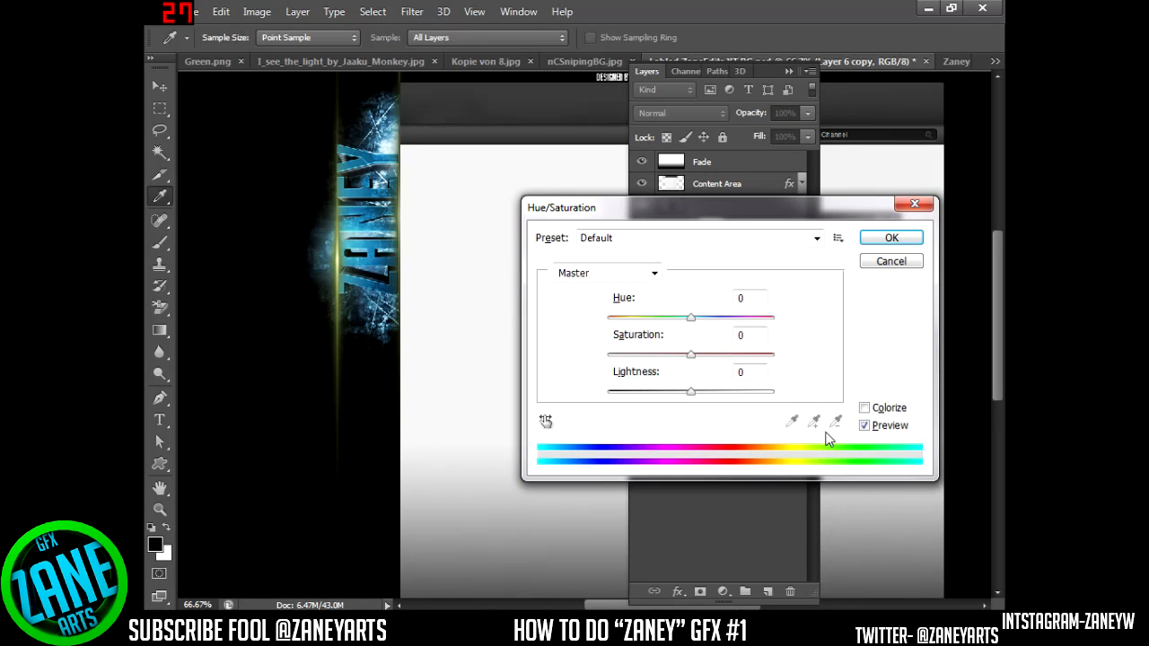
pyautogui.click(866, 408)
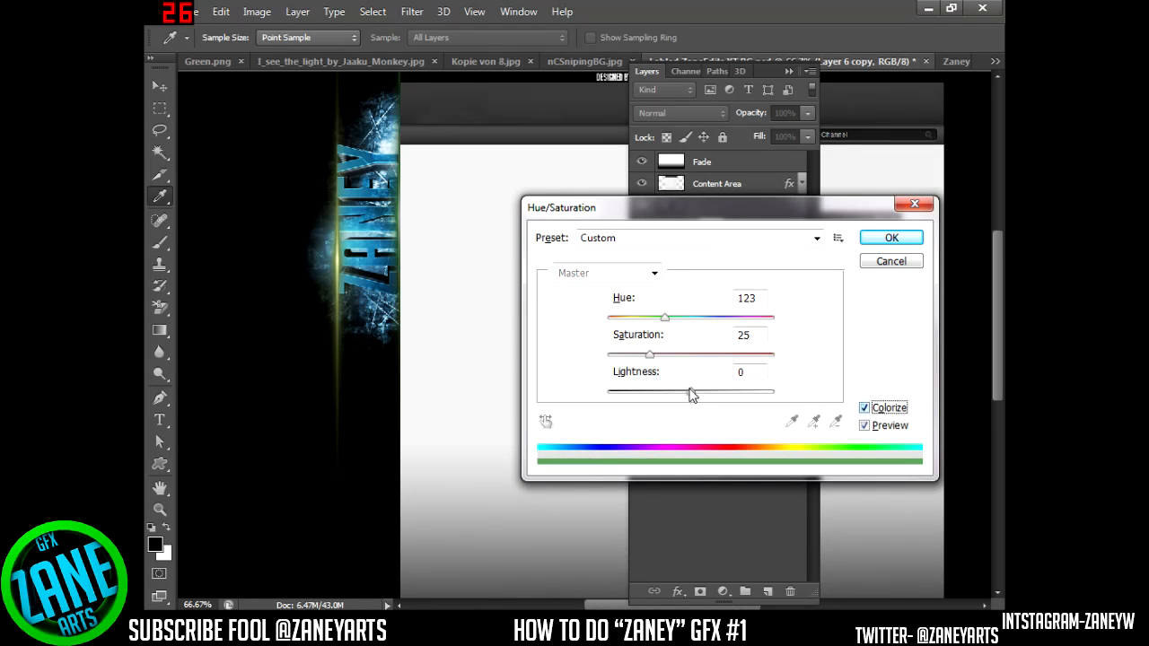
pyautogui.moveTo(692, 395); pyautogui.dragTo(798, 400)
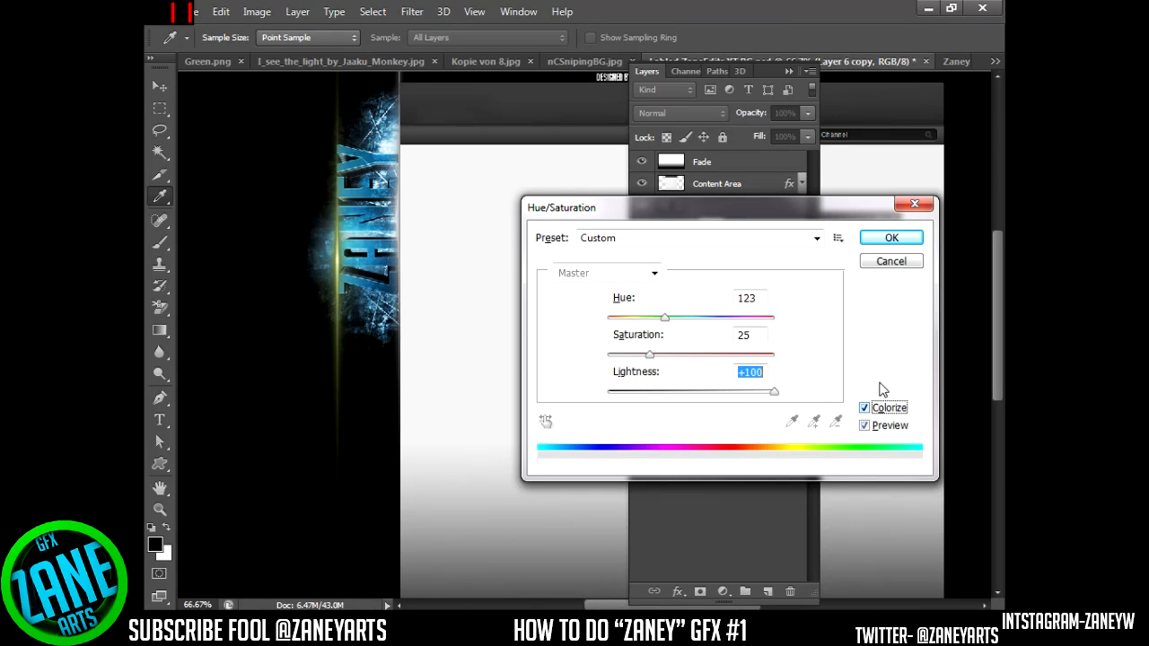
pyautogui.write('0')
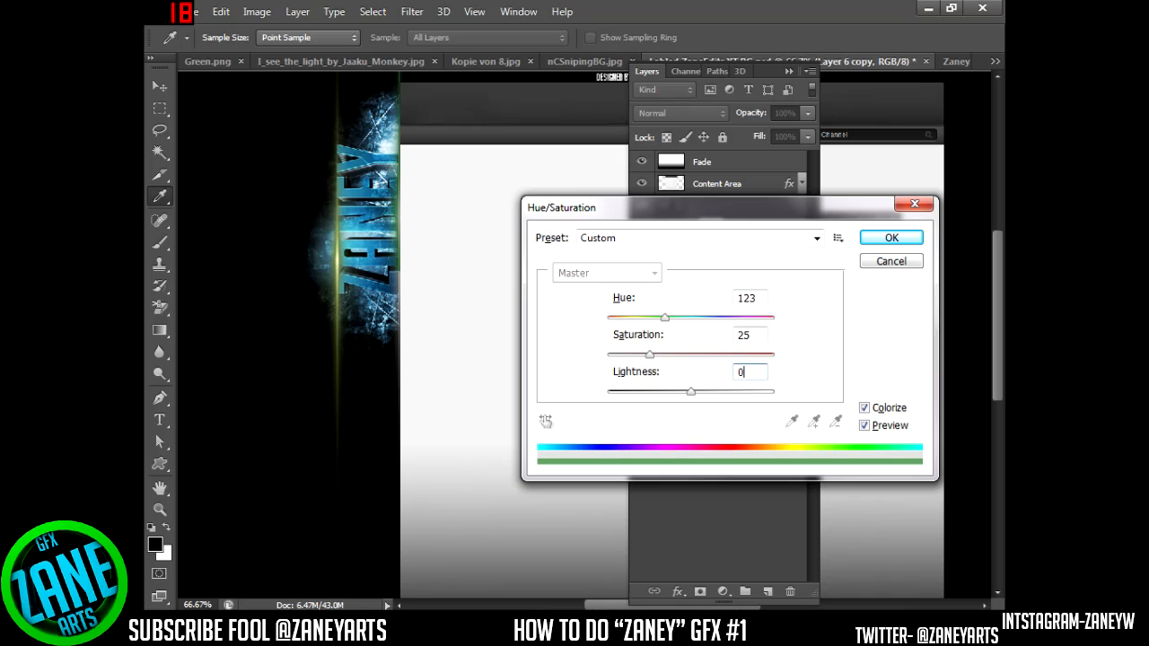
pyautogui.moveTo(666, 319); pyautogui.dragTo(696, 323)
pyautogui.moveTo(692, 392); pyautogui.dragTo(720, 398)
pyautogui.press('z')
pyautogui.click(889, 239)
# - Replace the green flare on Layer 6 with a duplicate of the blue flare, placed along the ZANEY text's outer edge
pyautogui.click(723, 280)
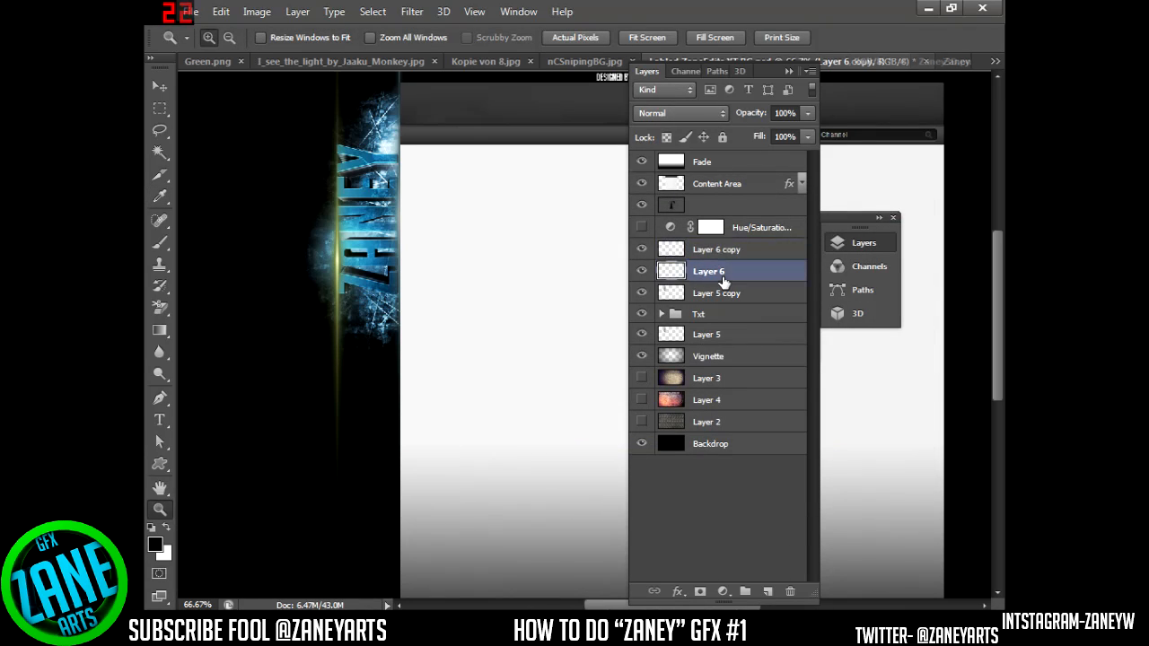
pyautogui.press('Delete')
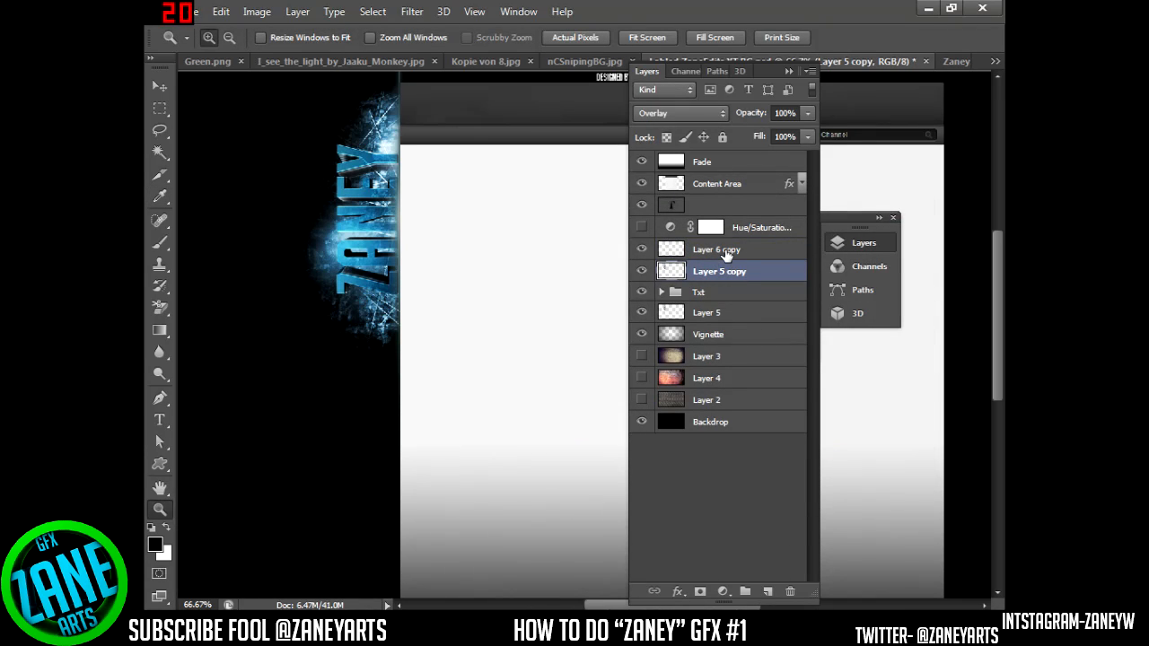
pyautogui.click(725, 251)
pyautogui.rightClick(716, 244)
pyautogui.click(774, 84)
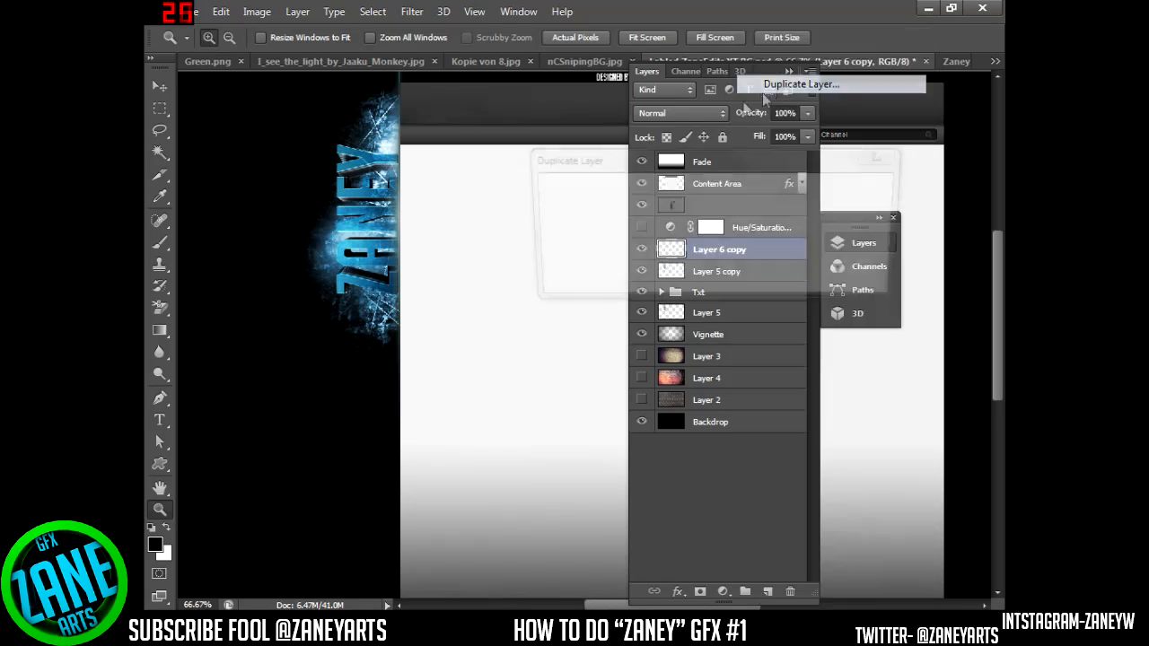
pyautogui.click(862, 189)
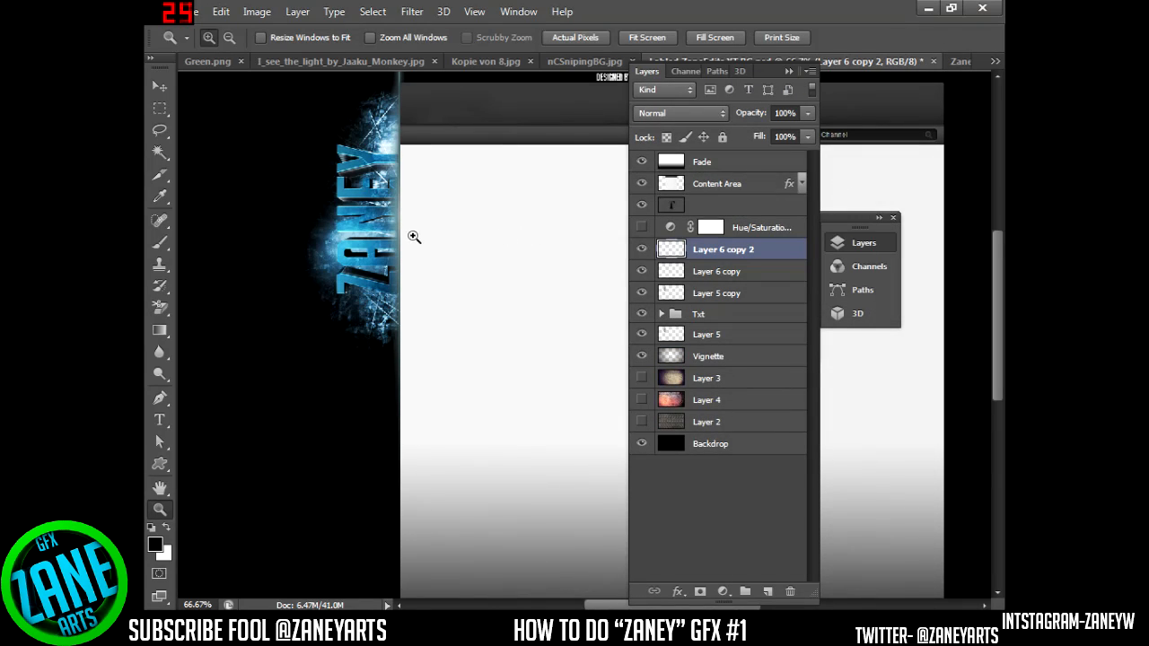
pyautogui.press('v')
pyautogui.moveTo(405, 225); pyautogui.dragTo(336, 257)
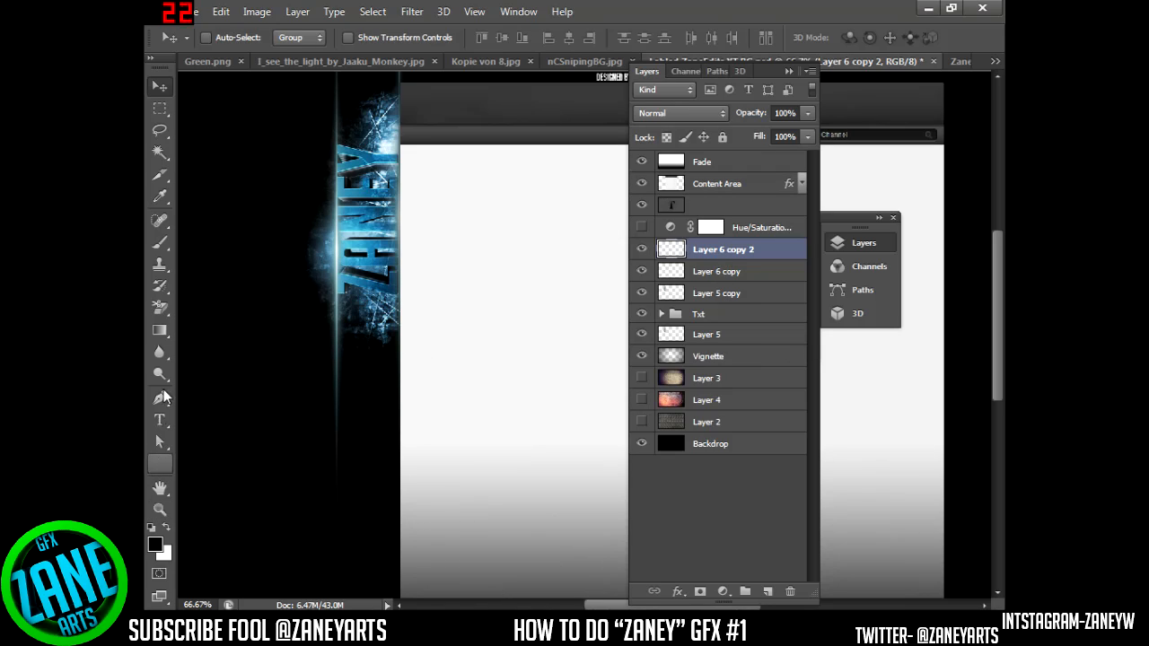
# - Erase the ends of the blue flares extending beyond the ZANEY text with a soft 125 px Eraser
pyautogui.click(159, 306)
pyautogui.click(215, 302)
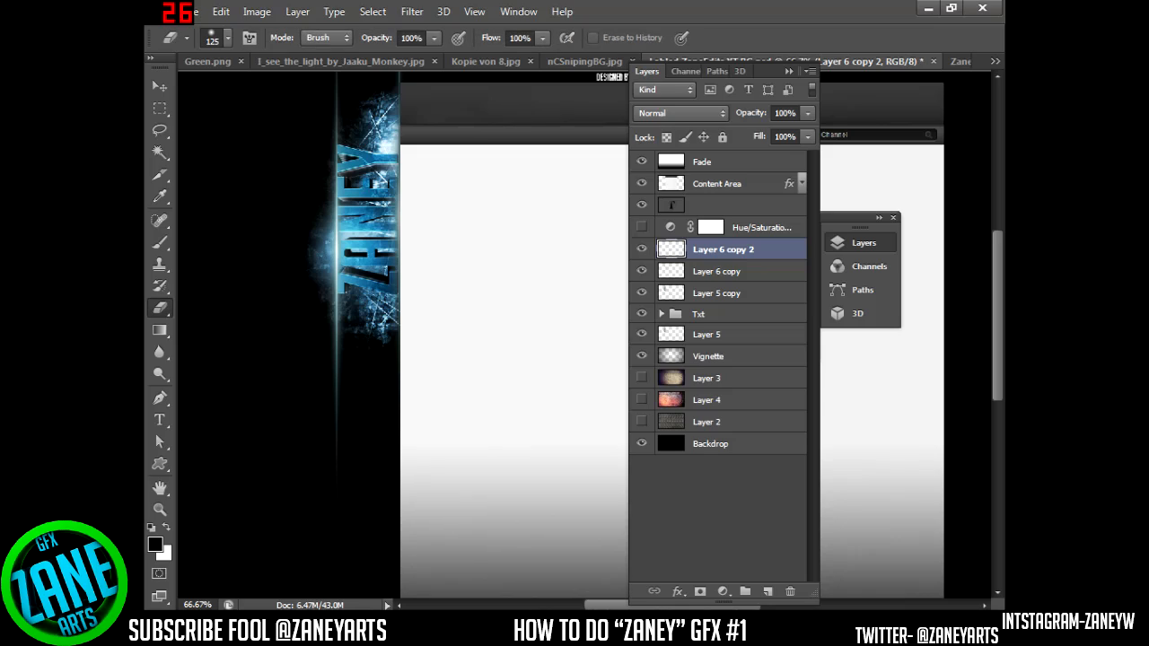
pyautogui.moveTo(334, 357); pyautogui.dragTo(334, 288)
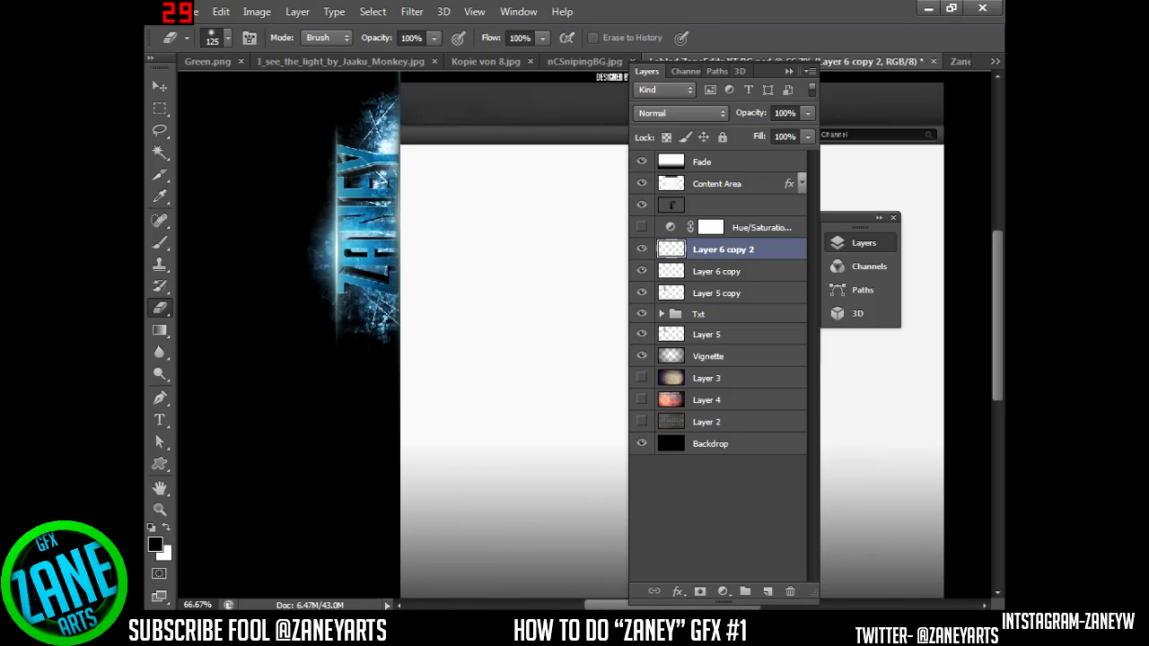
pyautogui.click(230, 37)
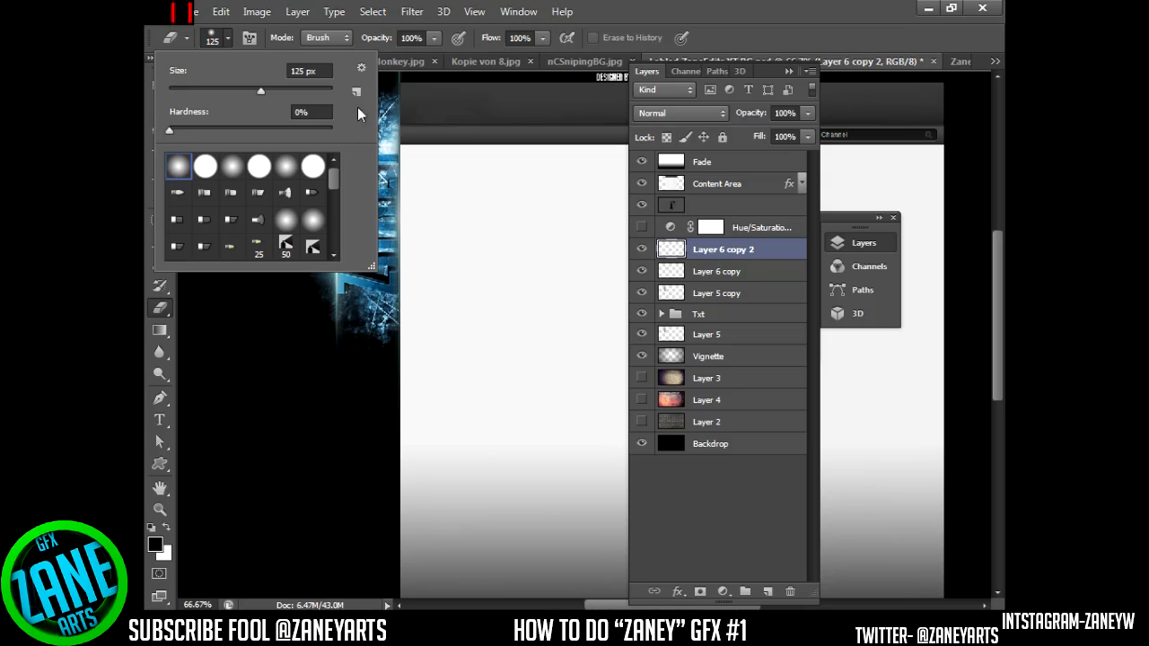
pyautogui.press('Return')
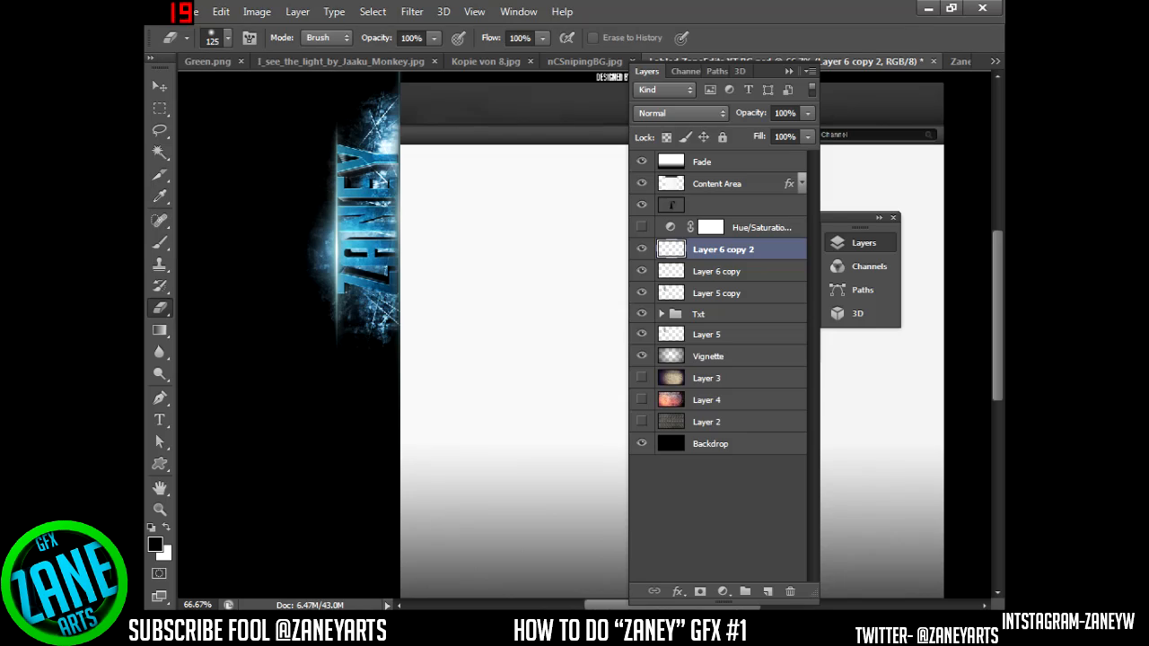
pyautogui.click(752, 271)
# - Create a new layer group and place both flare layers, Layer 5 copy, the Txt group and Layer 5 in it
pyautogui.click(159, 87)
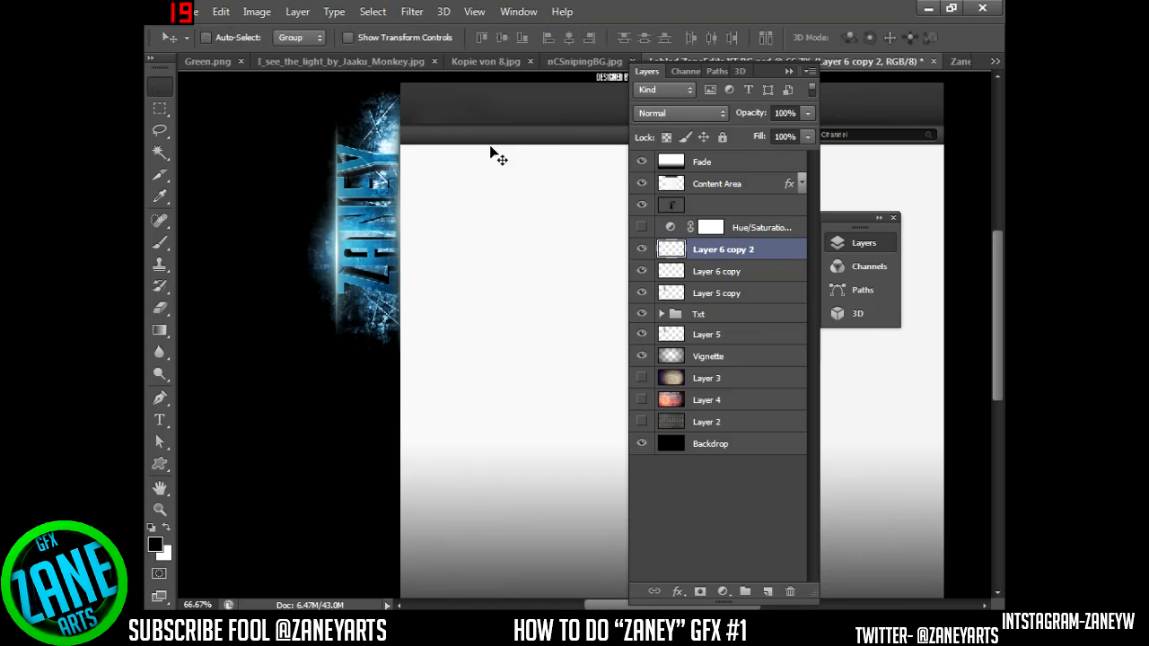
pyautogui.keyDown('shift'); pyautogui.click(731, 343); pyautogui.keyUp('shift')
pyautogui.click(744, 592)
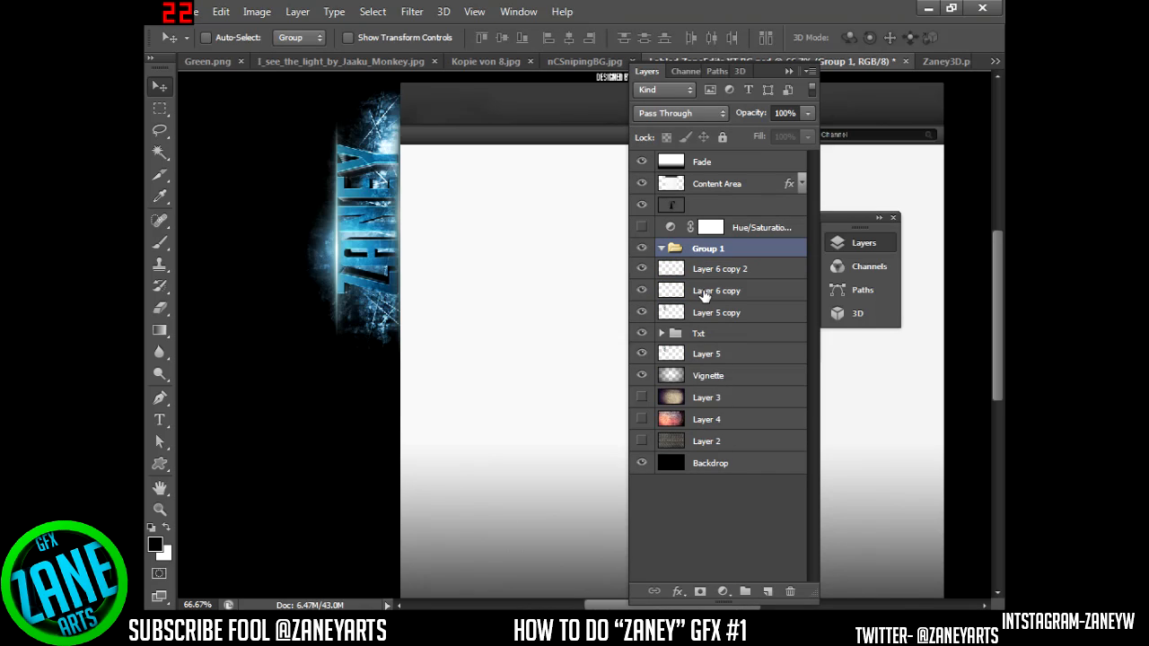
pyautogui.click(660, 252)
pyautogui.click(706, 274)
pyautogui.keyDown('shift'); pyautogui.click(741, 360); pyautogui.keyUp('shift')
pyautogui.moveTo(745, 310); pyautogui.dragTo(733, 251)
# - Duplicate Group 1 containing the ZANEY text and its effects
pyautogui.rightClick(731, 257)
pyautogui.click(799, 207)
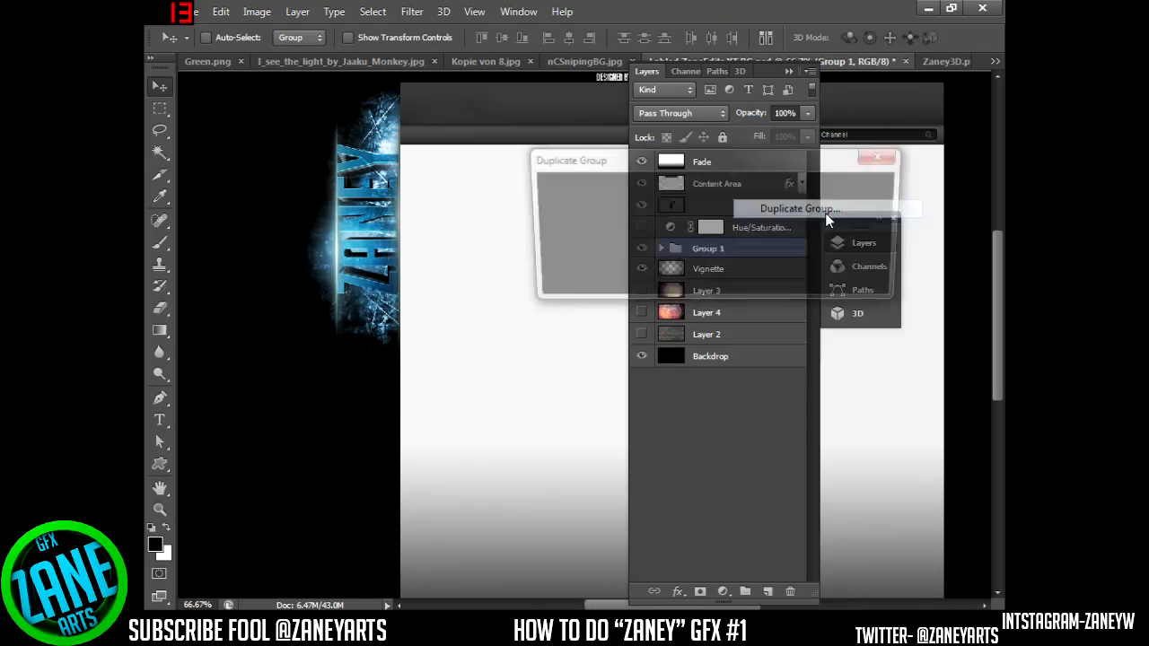
pyautogui.click(835, 196)
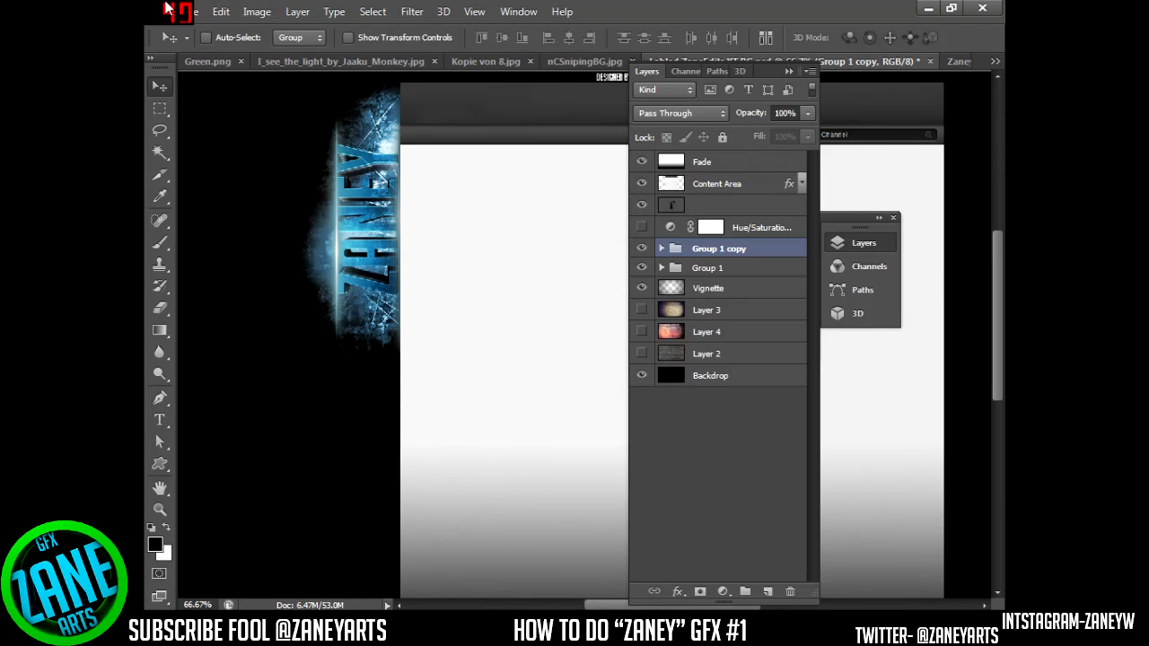
# - Try flipping Group 1 copy horizontally and shifting it along the content area's edge, and undo both changes
pyautogui.click(256, 12)
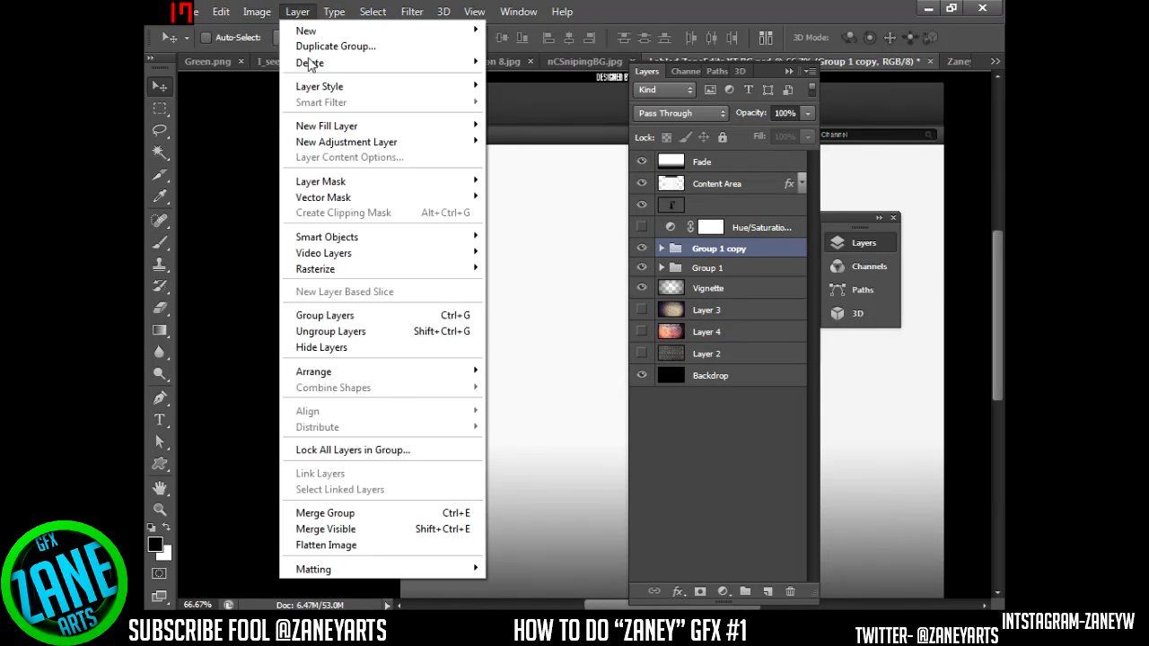
pyautogui.moveTo(284, 18)
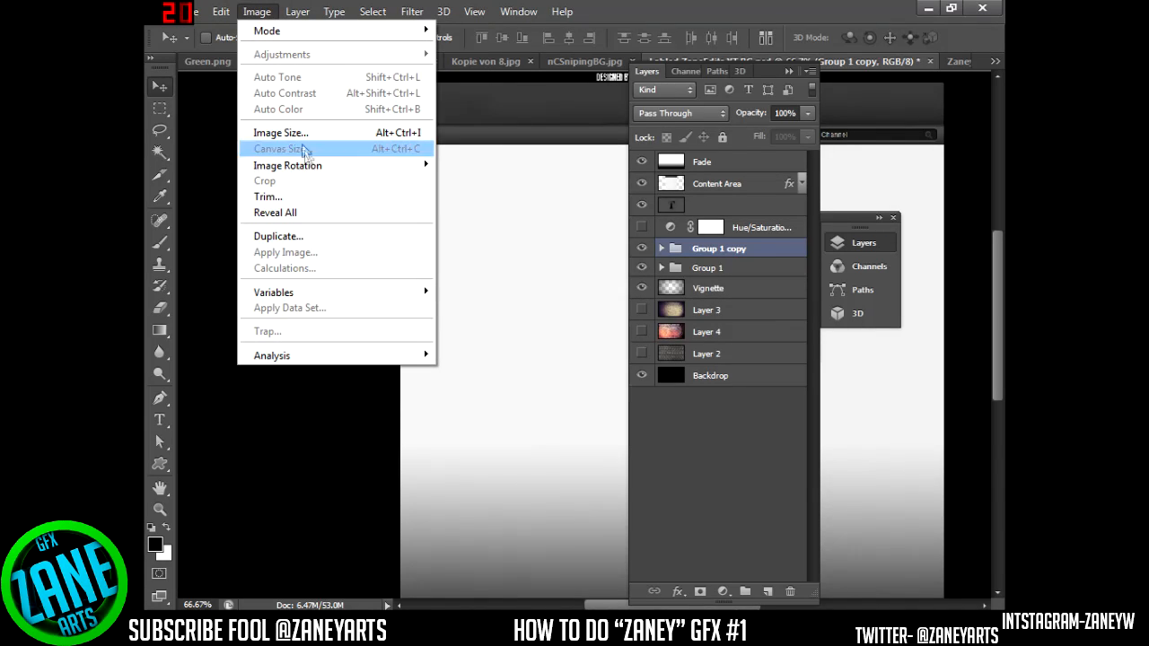
pyautogui.moveTo(206, 11)
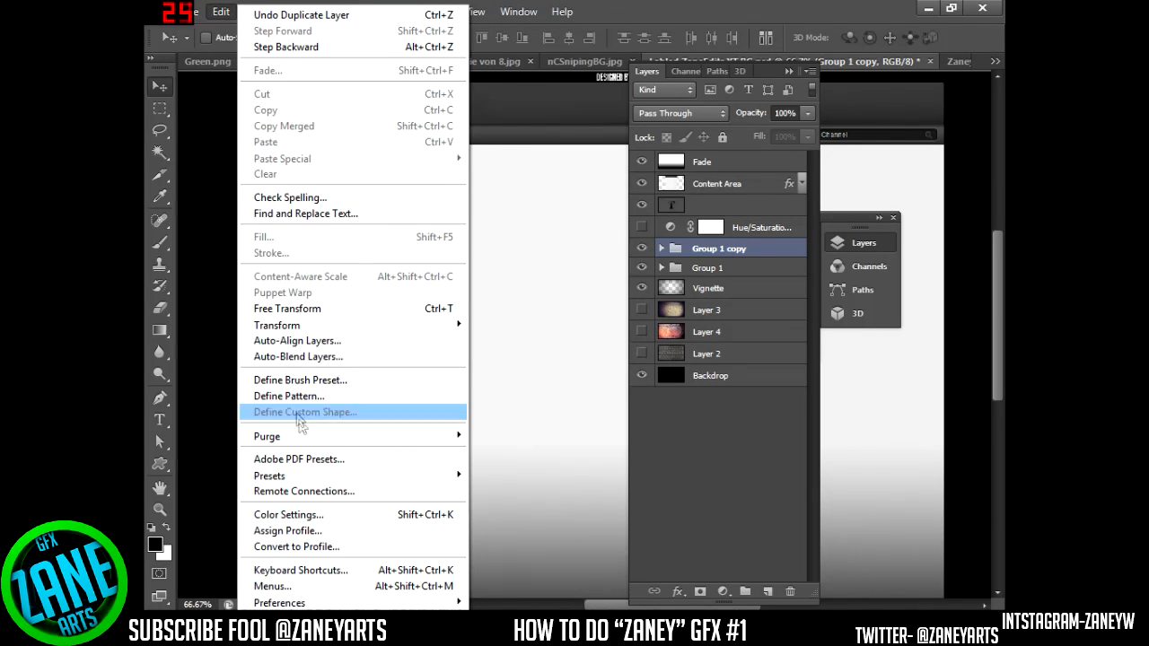
pyautogui.moveTo(458, 329)
pyautogui.click(552, 505)
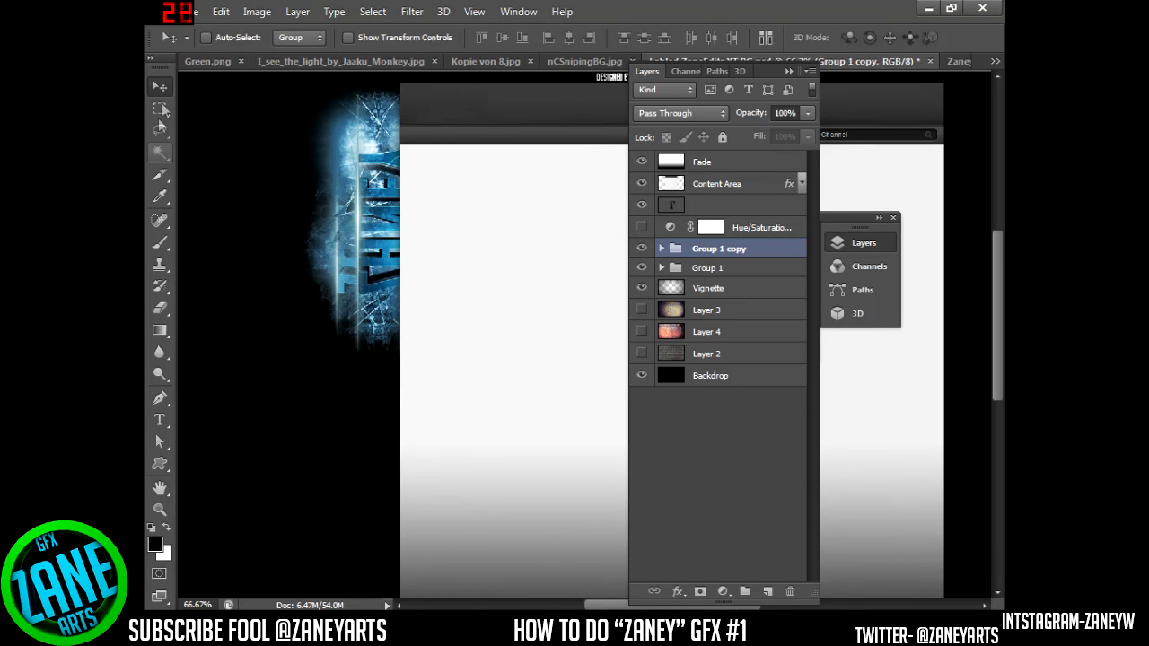
pyautogui.moveTo(379, 181); pyautogui.dragTo(349, 182)
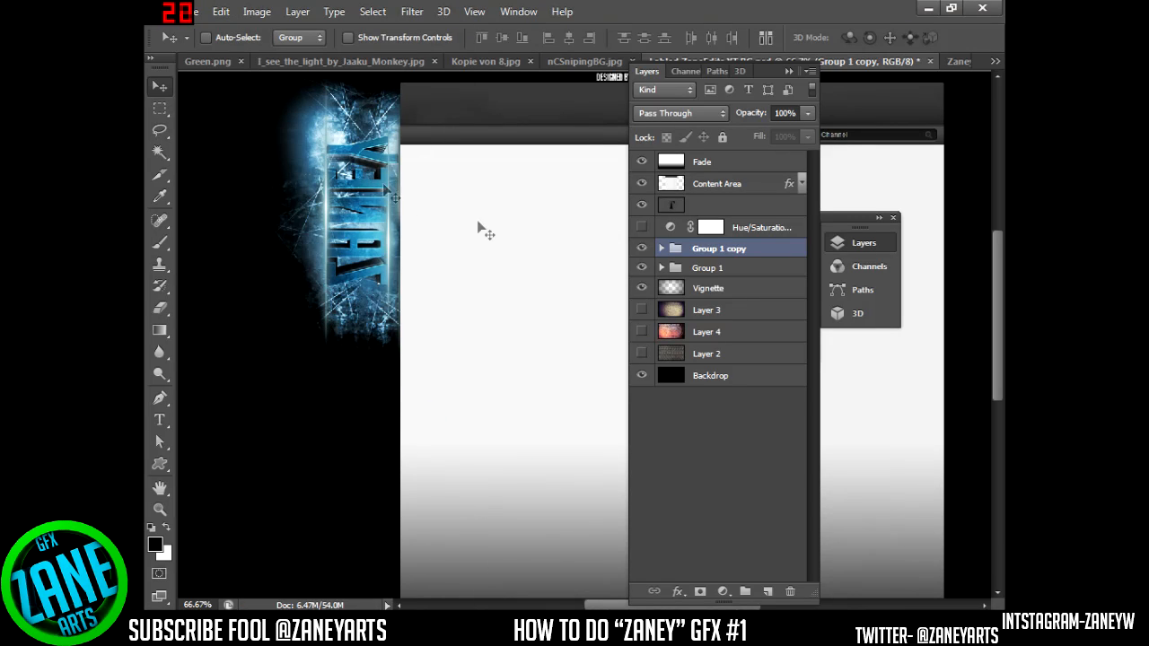
pyautogui.hotkey('ctrl', 'alt', 'z')
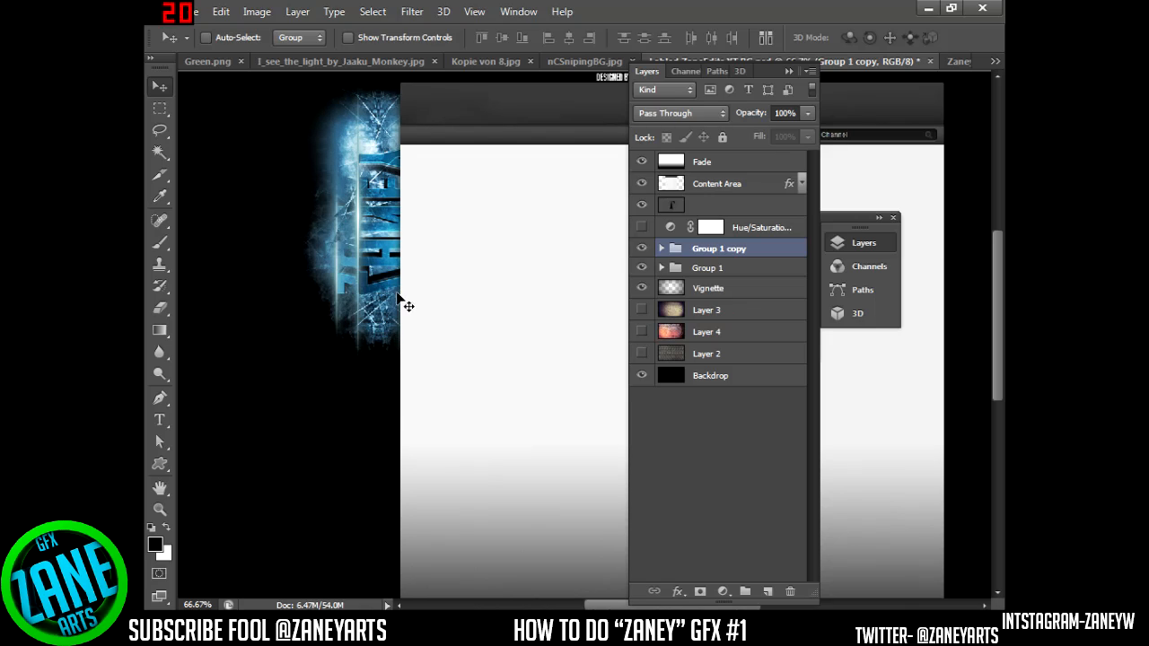
pyautogui.hotkey('ctrl', 'alt', 'z')
# - Rotate Group 1 copy 180 degrees with Free Transform, giving a width and height of -100%
pyautogui.hotkey('ctrl', 't')
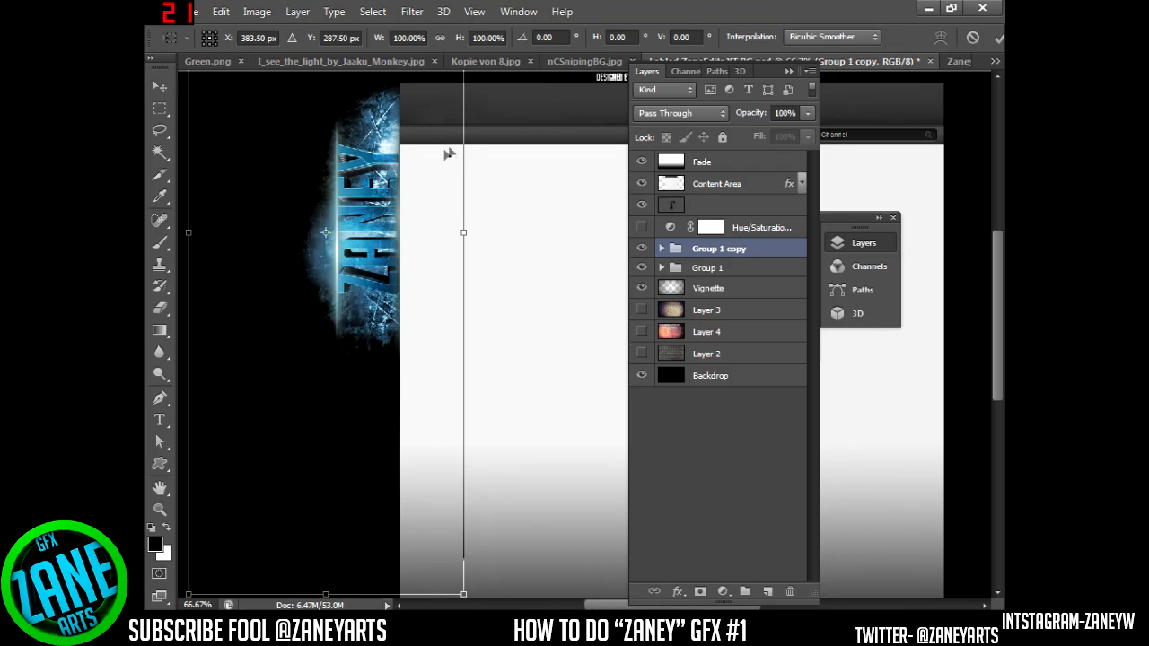
pyautogui.moveTo(287, 524); pyautogui.dragTo(203, 204)
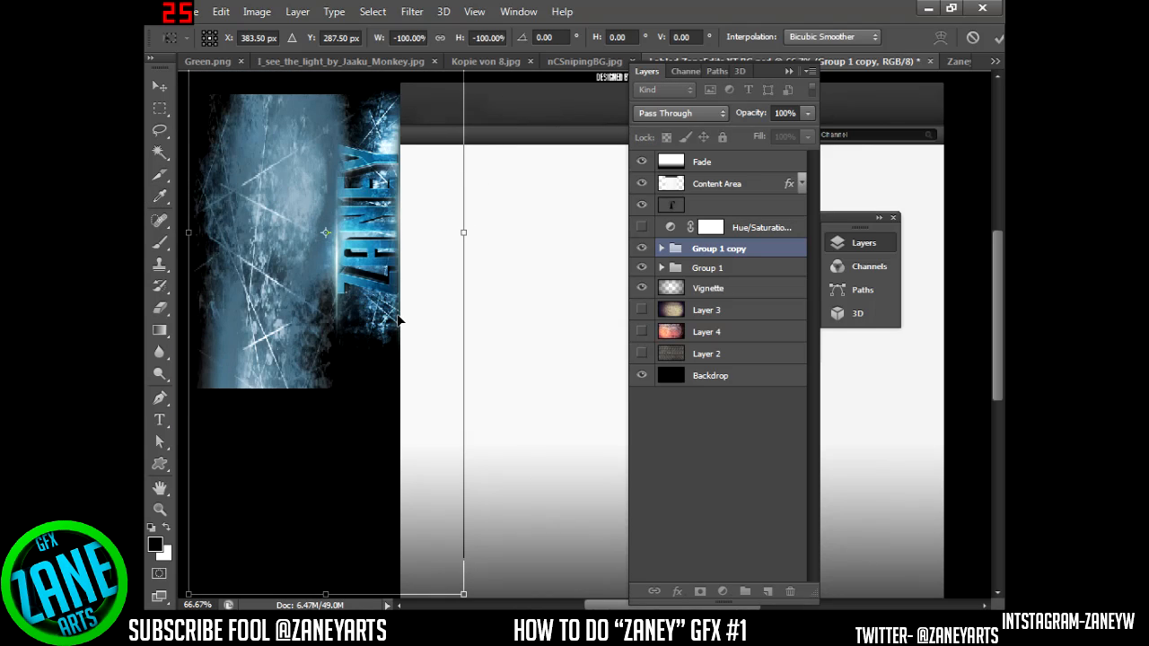
pyautogui.press('Return')
# - Move the rotated ZANEY group to the right side of the content area, flush against its outer edge
pyautogui.moveTo(293, 259); pyautogui.dragTo(371, 233)
pyautogui.moveTo(762, 71); pyautogui.dragTo(1004, 297)
pyautogui.moveTo(759, 214); pyautogui.dragTo(1004, 229)
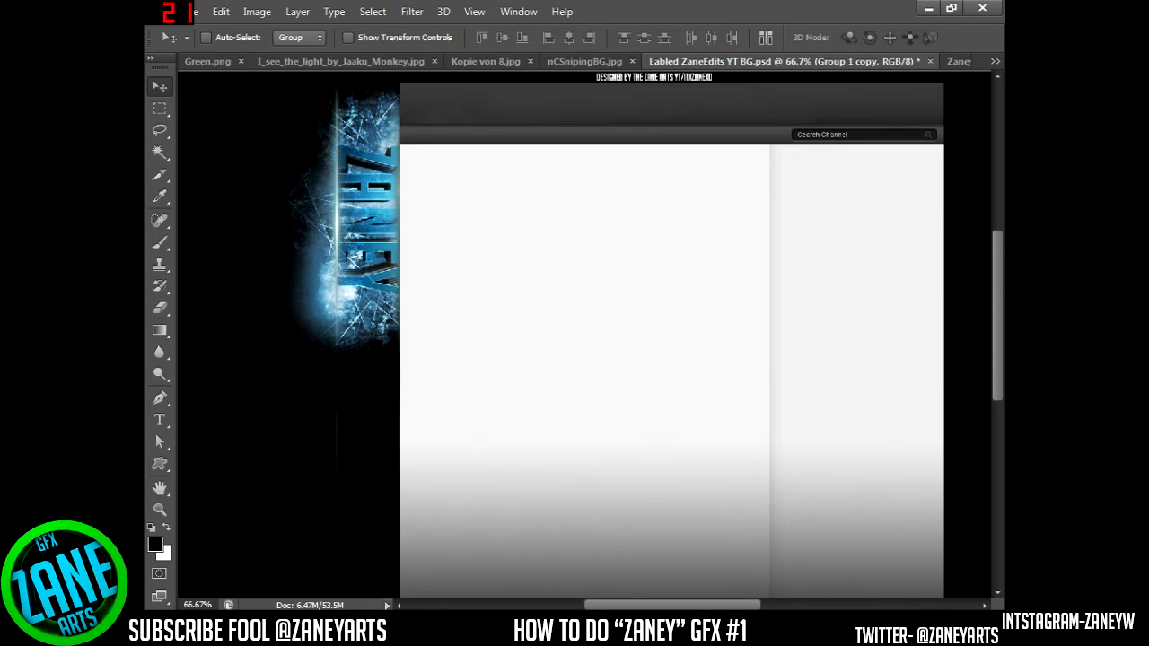
pyautogui.moveTo(365, 253); pyautogui.dragTo(970, 269)
pyautogui.moveTo(790, 264); pyautogui.dragTo(768, 264)
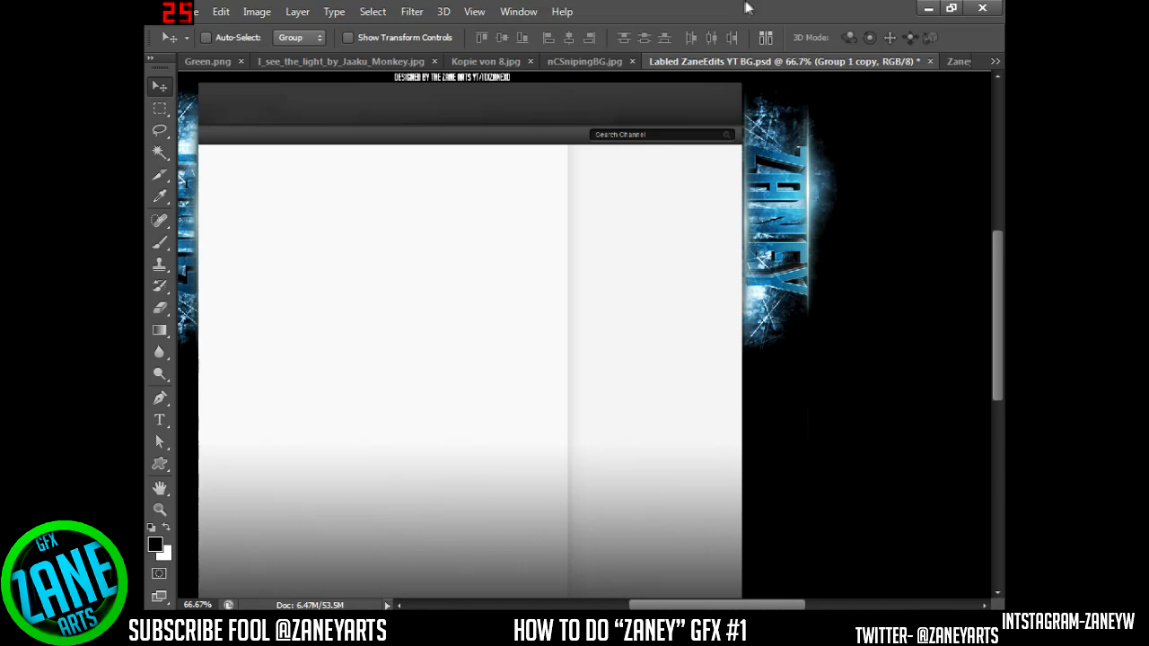
# - Erase the stray flare end on Layer 6 copy 2 inside Group 1 copy with the 125 px Eraser
pyautogui.click(162, 309)
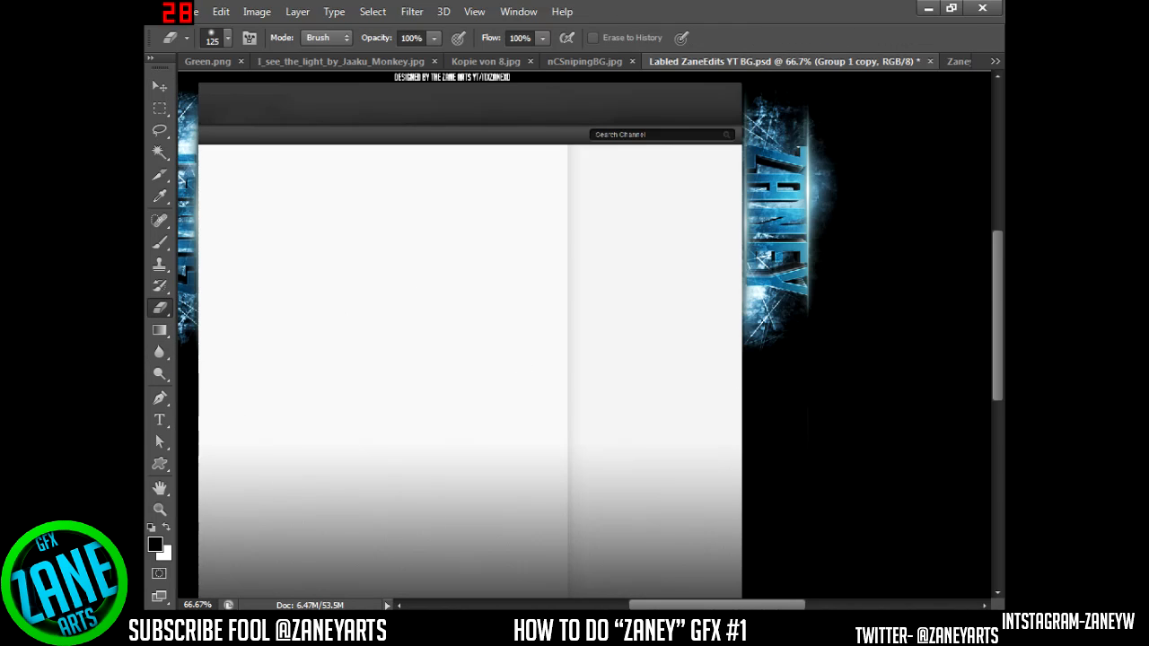
pyautogui.press('F7')
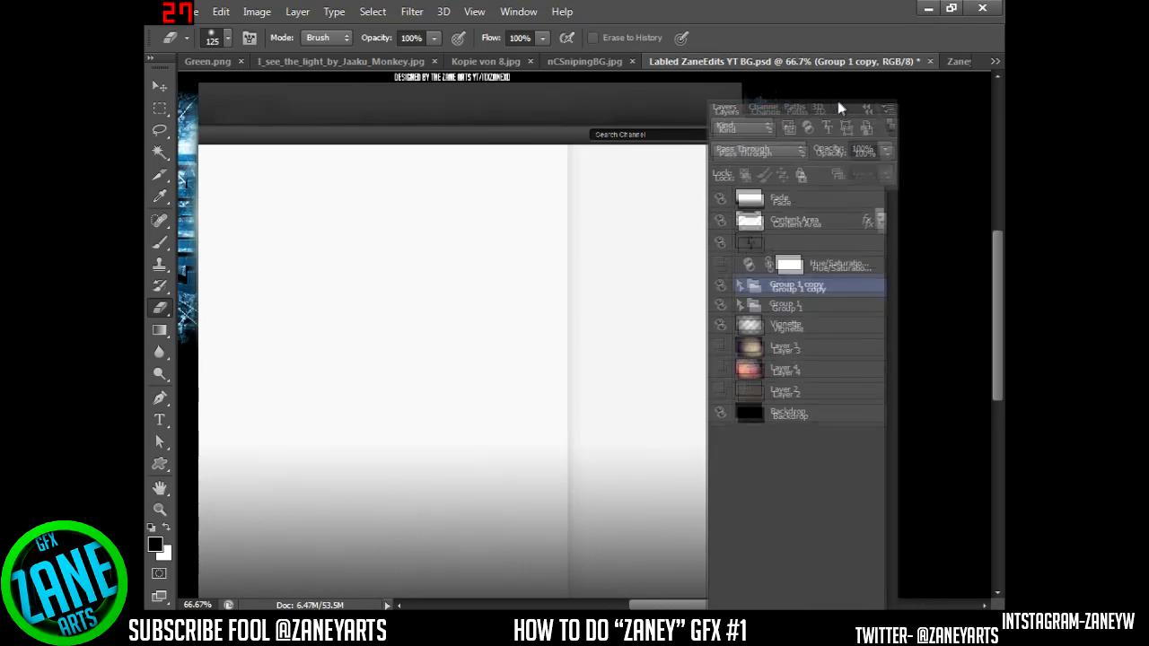
pyautogui.moveTo(857, 114); pyautogui.dragTo(474, 127)
pyautogui.click(391, 318)
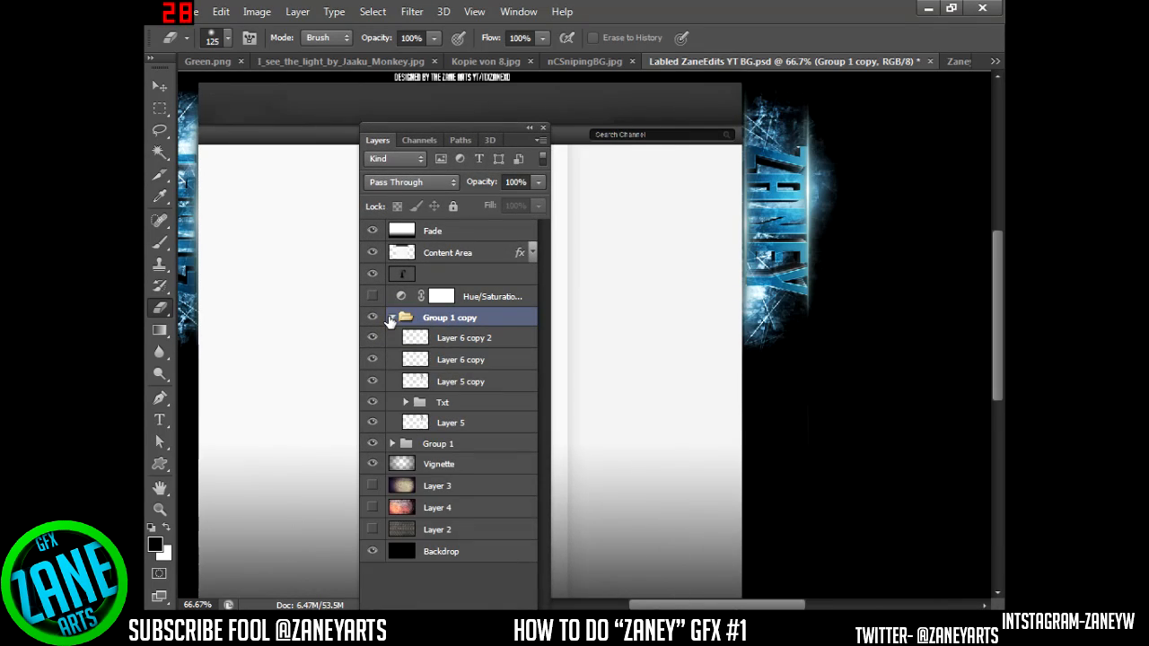
pyautogui.click(457, 338)
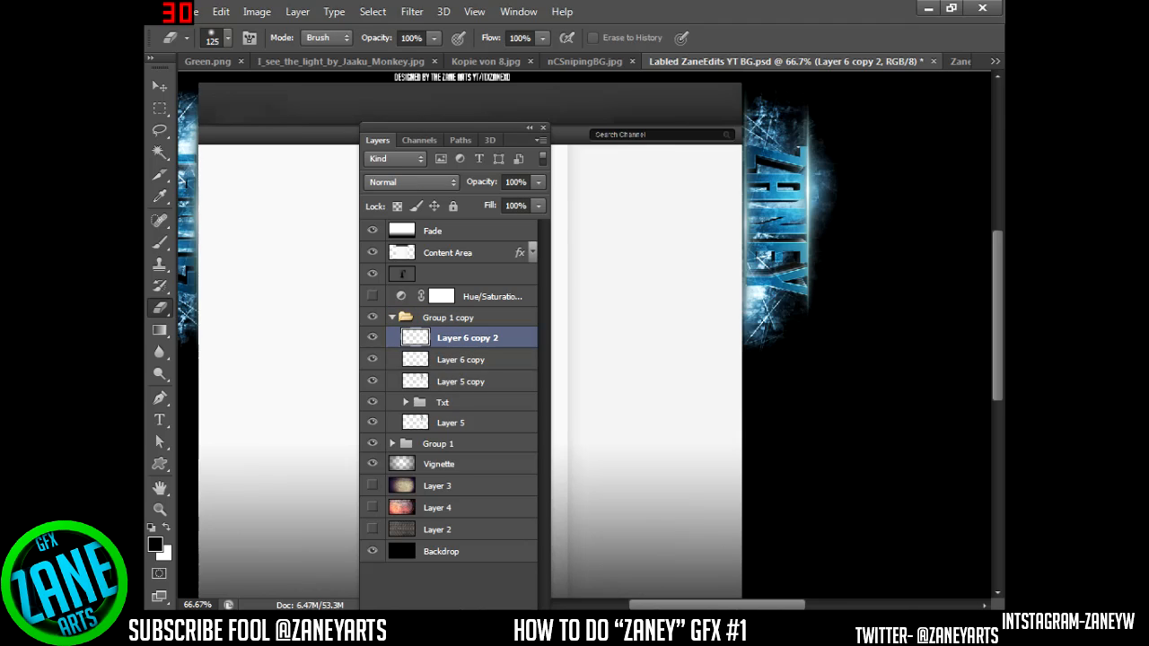
pyautogui.doubleClick(502, 134)
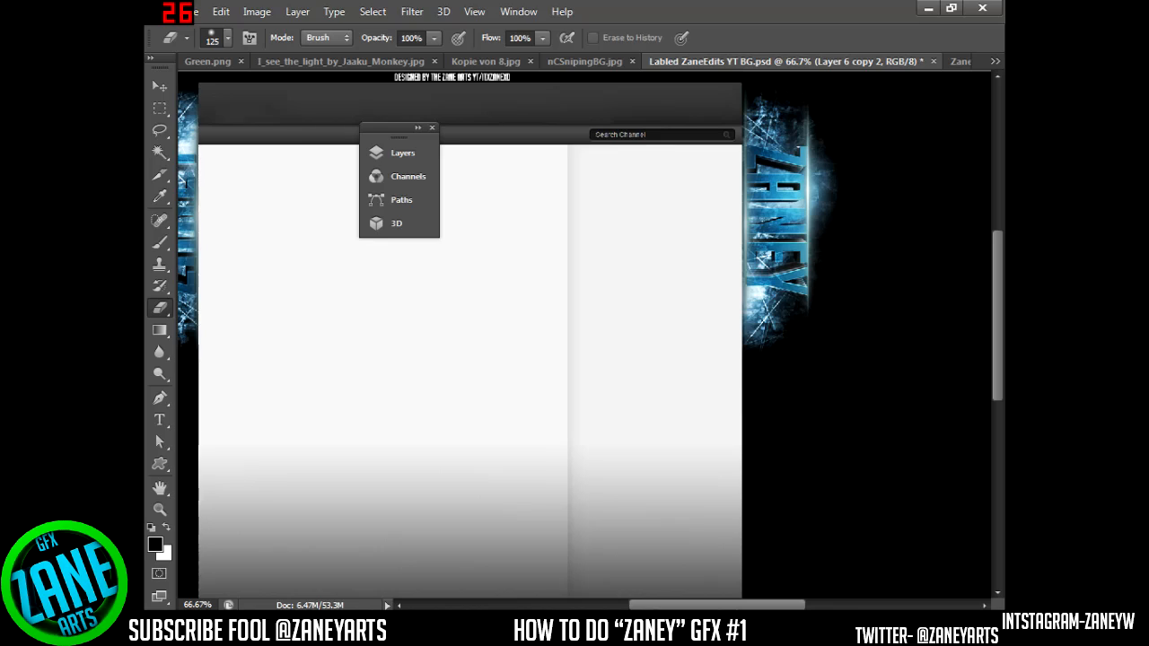
# - Fit the whole background on screen to check the ZANEY text on both sides of the content area
pyautogui.click(158, 510)
pyautogui.rightClick(377, 443)
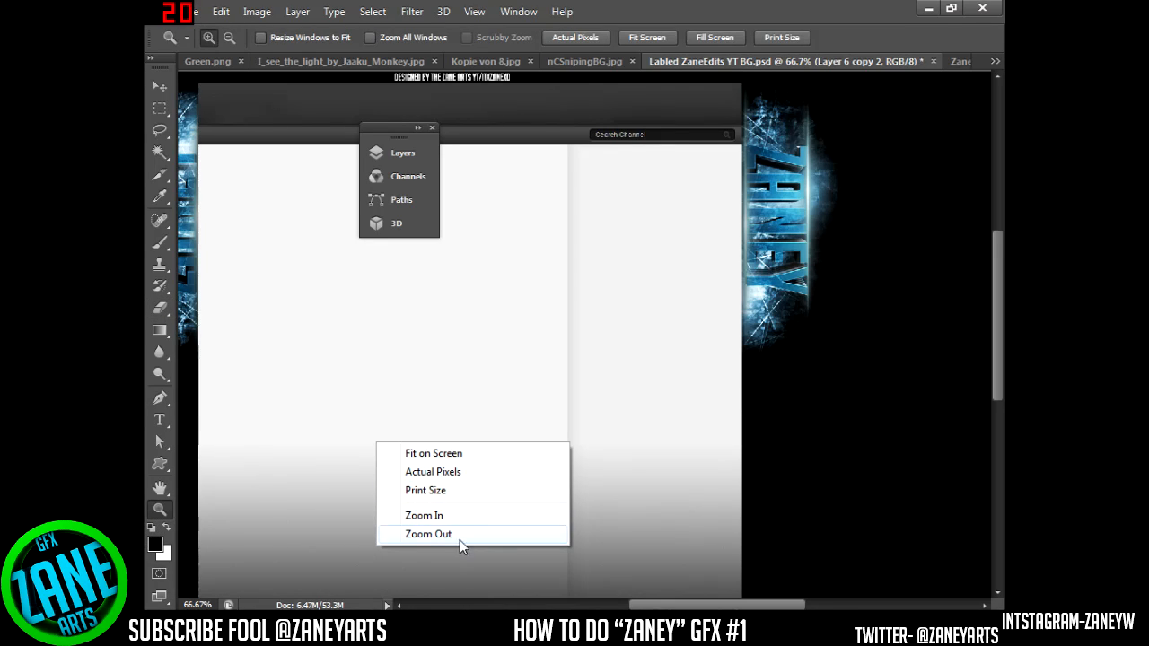
pyautogui.click(455, 454)
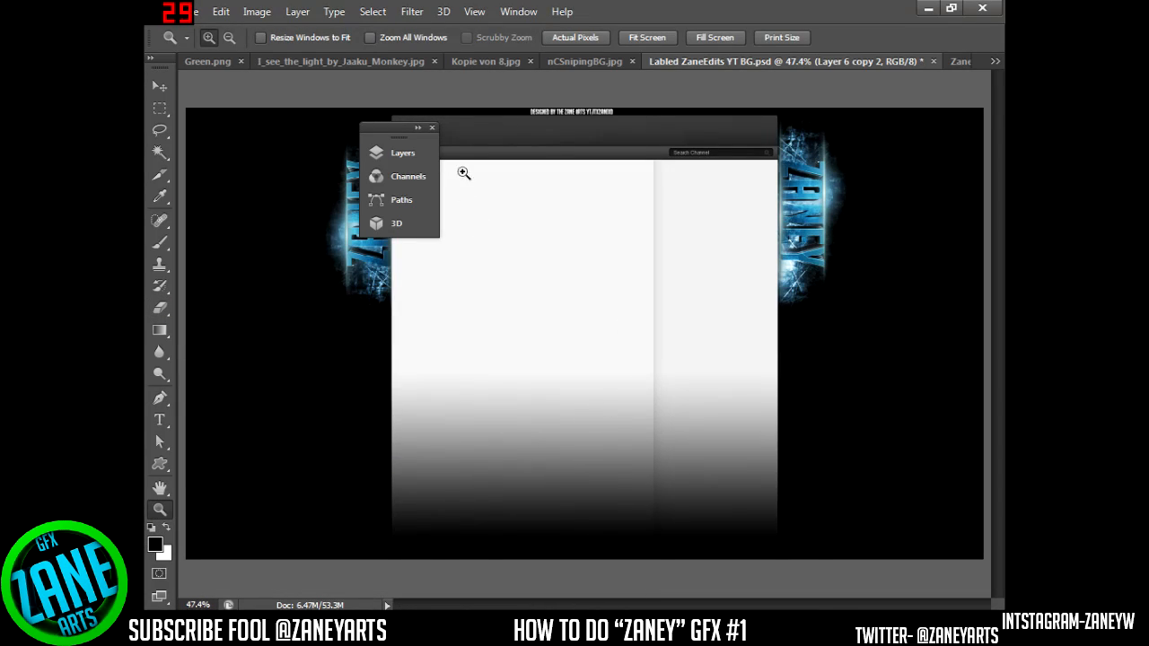
pyautogui.moveTo(403, 132); pyautogui.dragTo(606, 246)
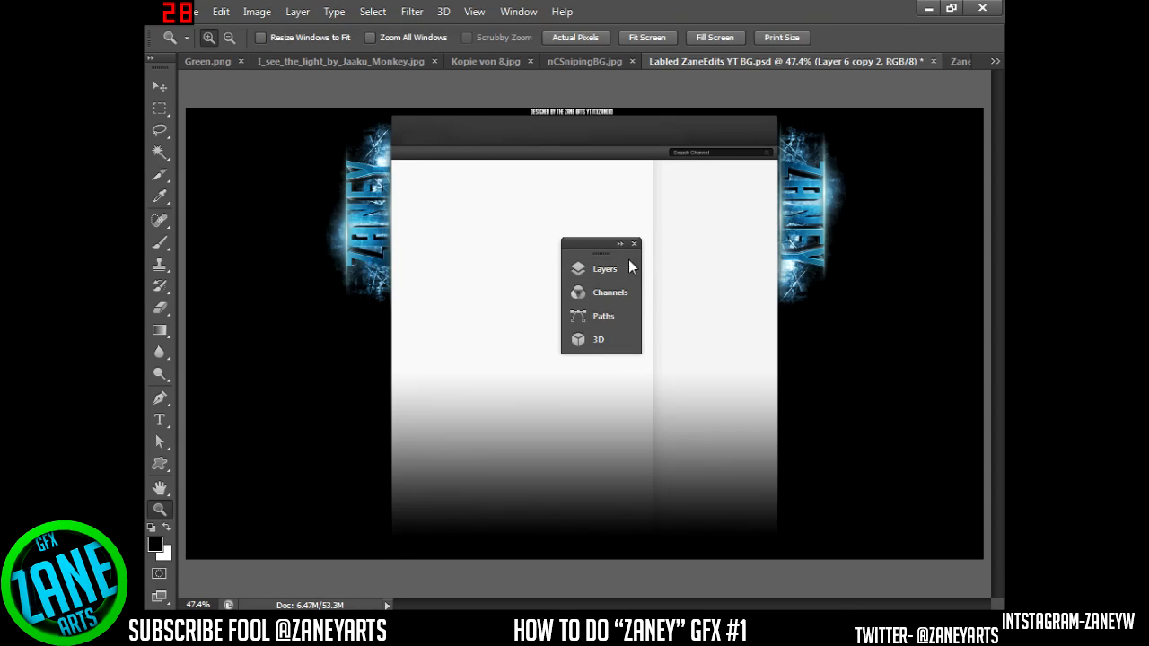